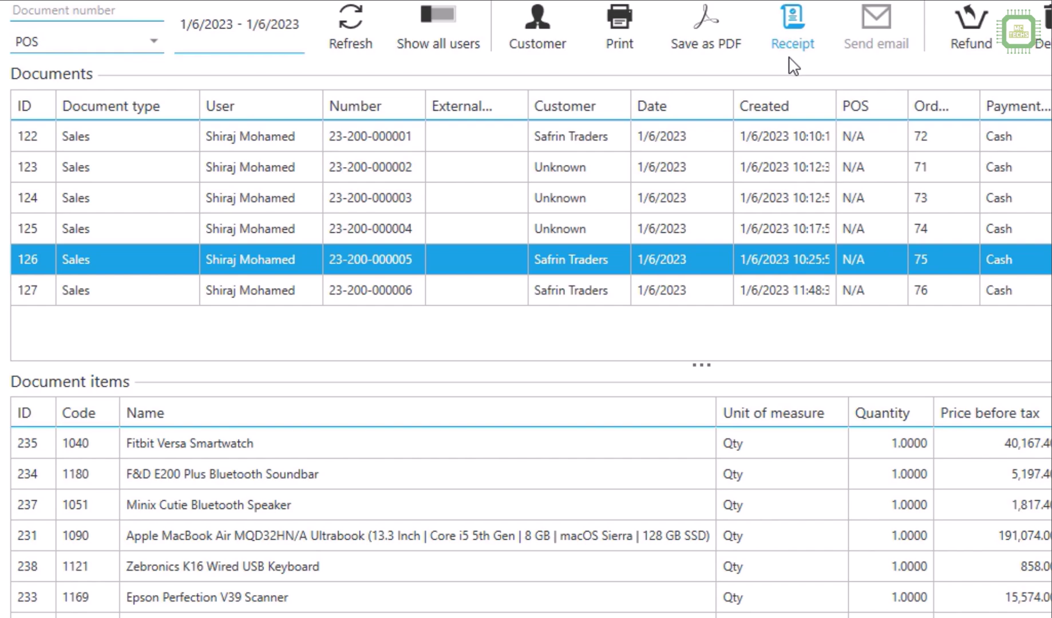
# - Create a new product group named Dairy Products under the main Products group and save it
pyautogui.click(142, 105)
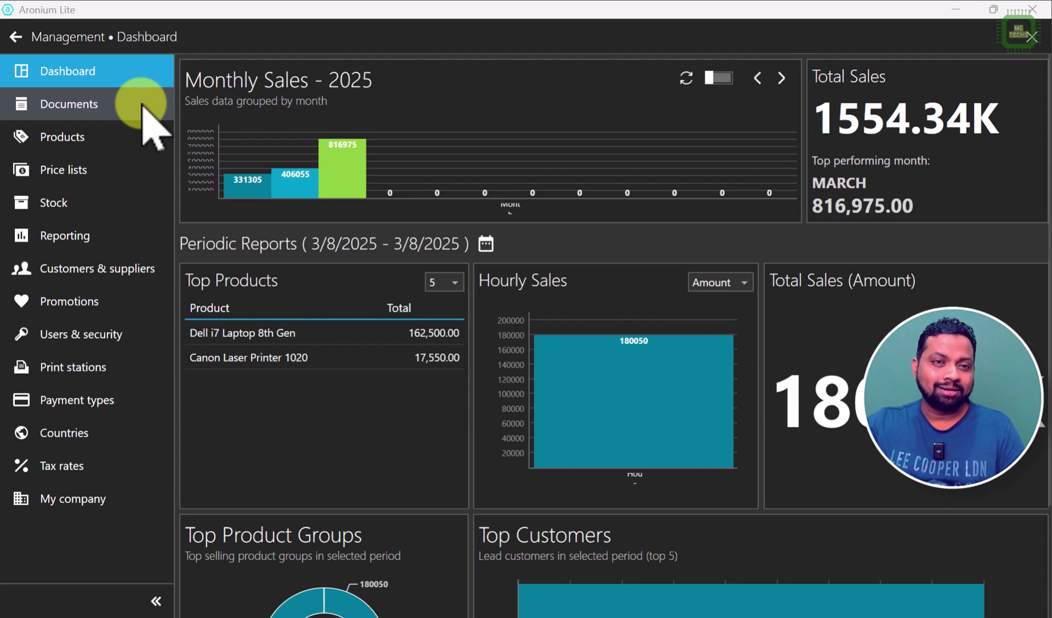
pyautogui.click(78, 139)
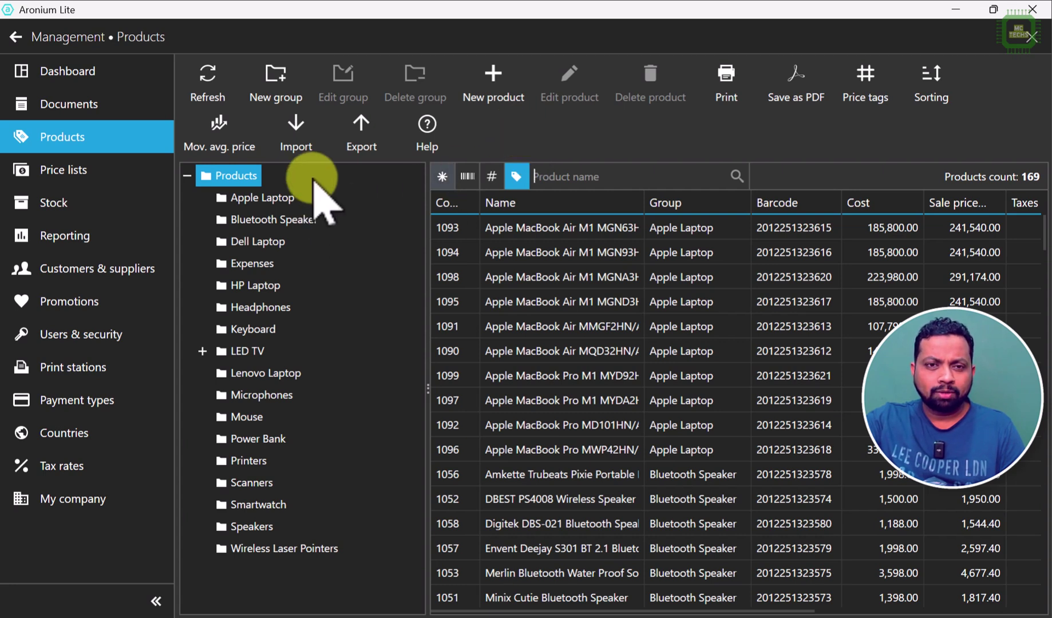
pyautogui.rightClick(235, 181)
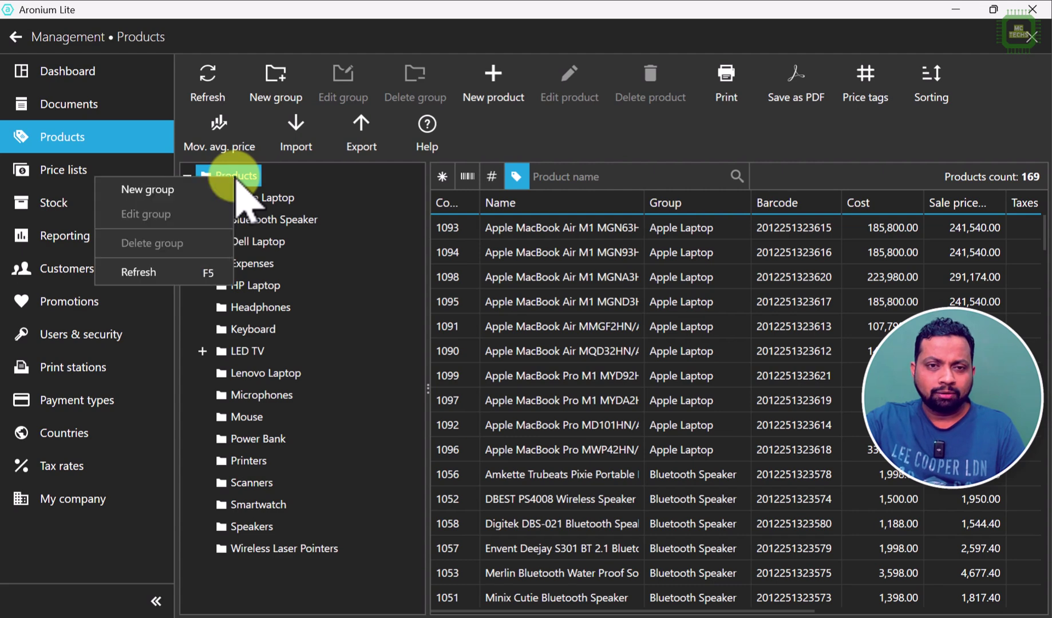
pyautogui.click(195, 195)
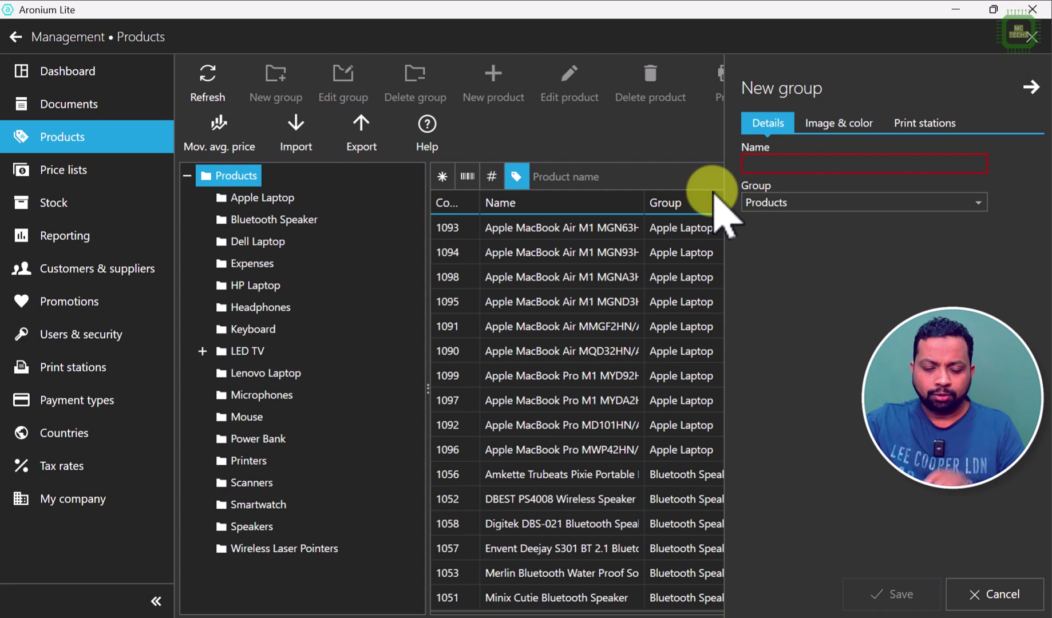
pyautogui.write('D')
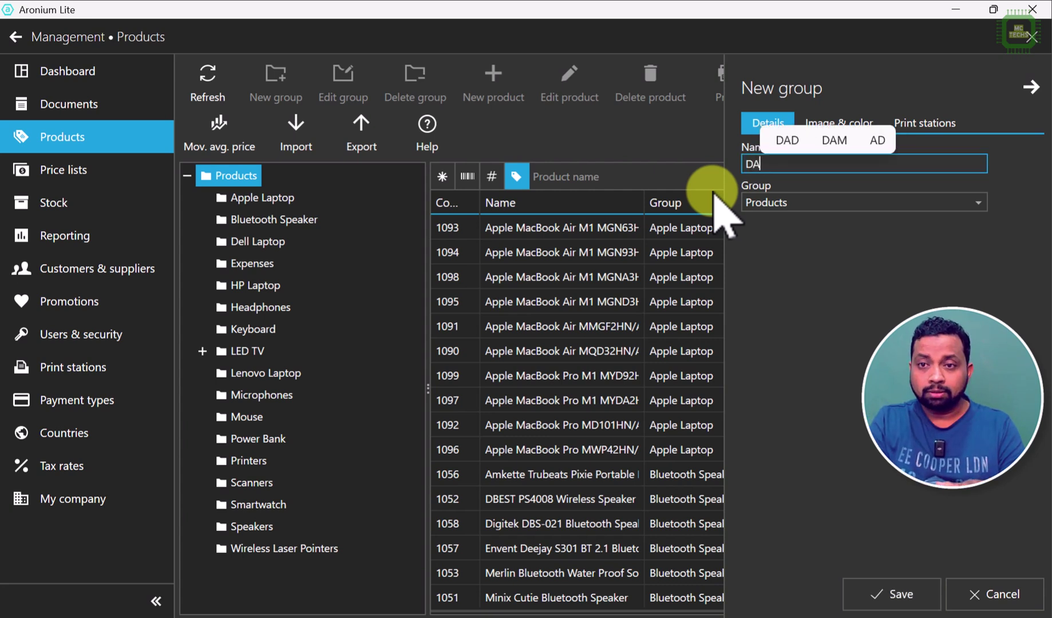
pyautogui.write('airy Pro')
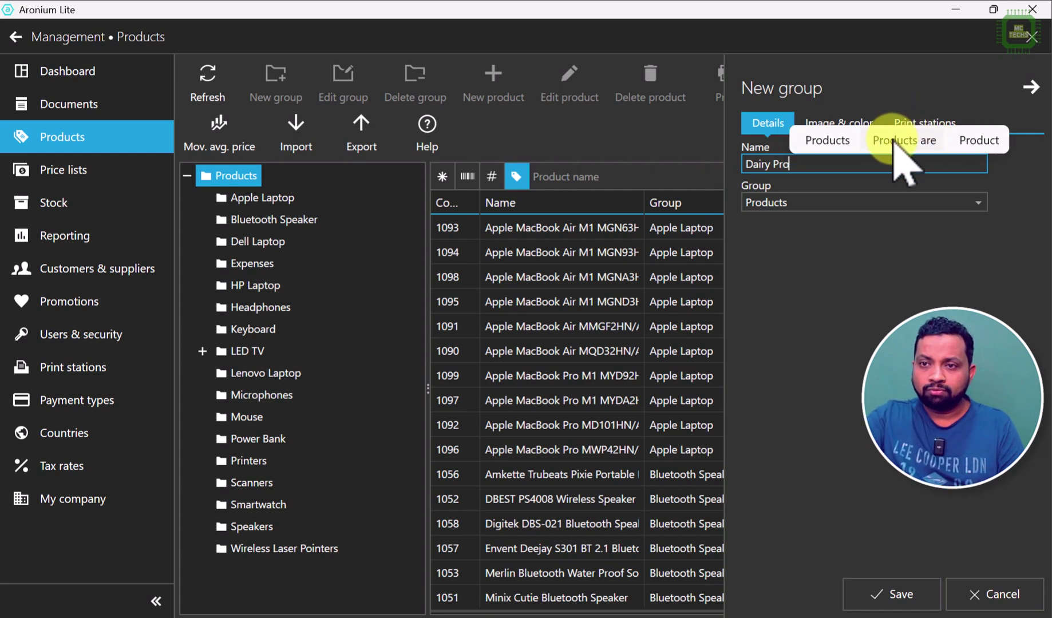
pyautogui.click(813, 138)
pyautogui.click(882, 599)
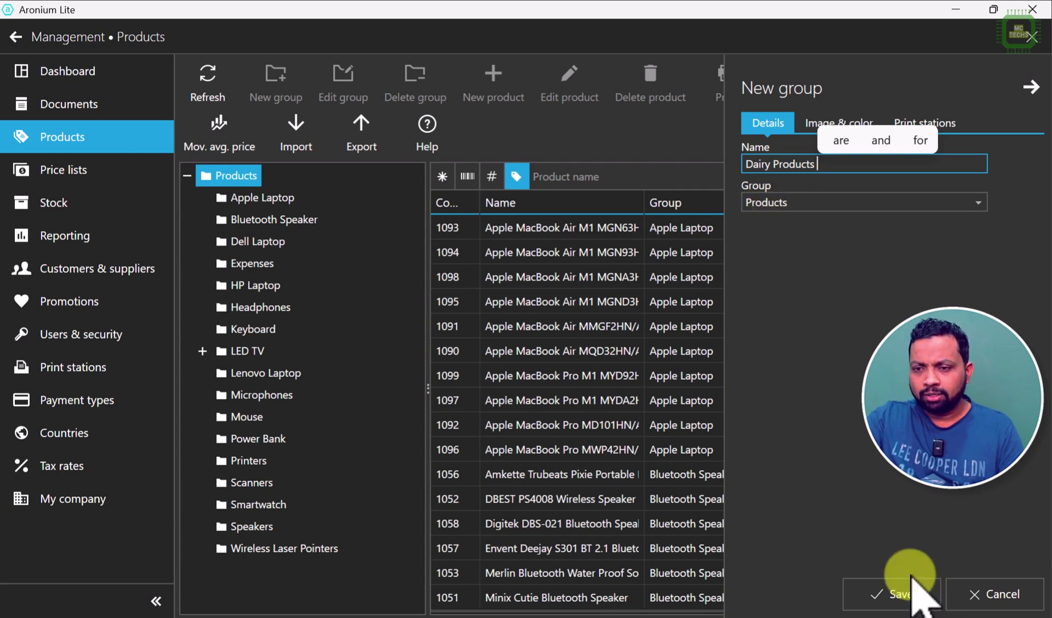
pyautogui.click(910, 592)
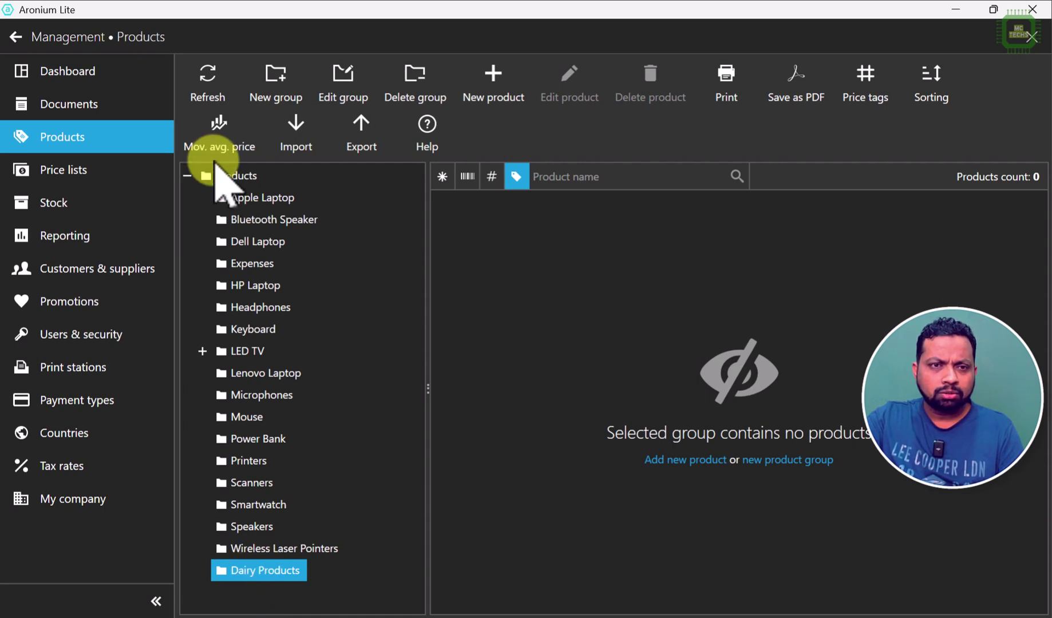
# - Leave the management area, reopen its product list and select the Dairy Products group
pyautogui.click(17, 38)
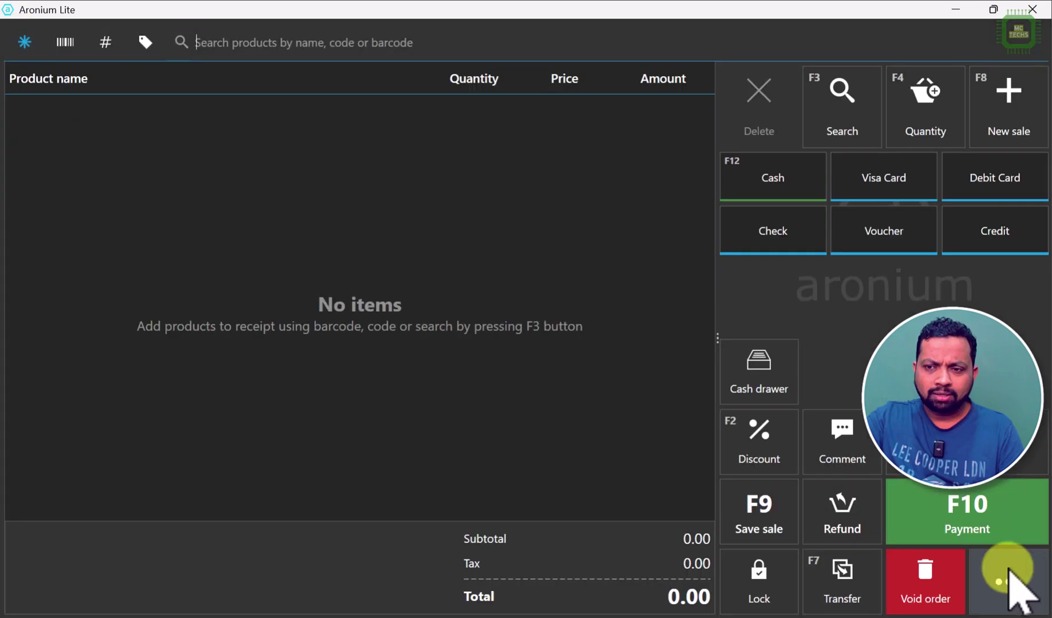
pyautogui.click(1009, 581)
pyautogui.click(889, 106)
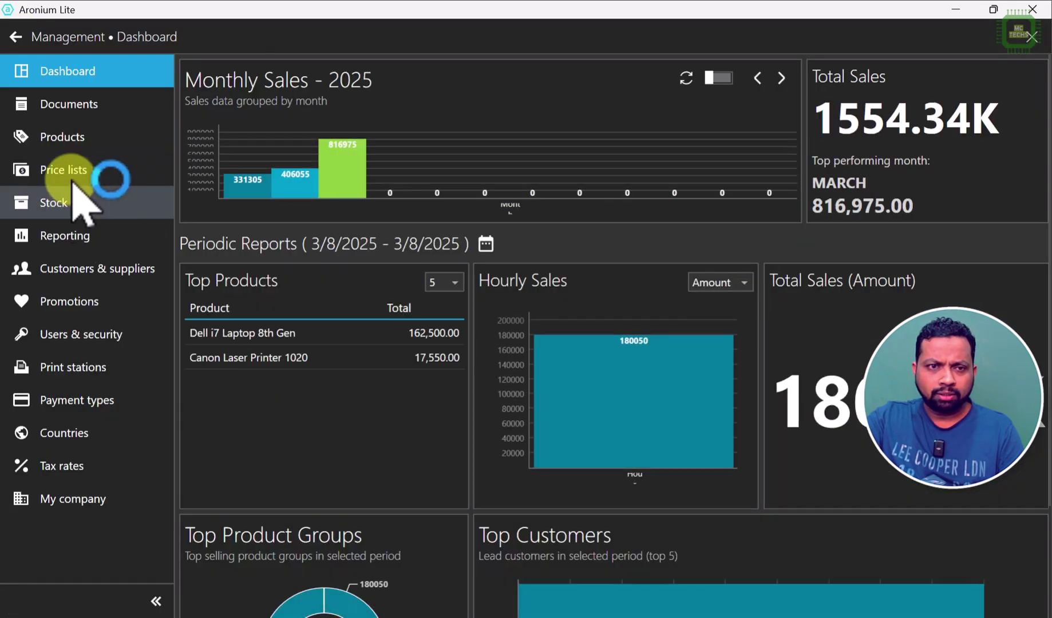
pyautogui.click(71, 138)
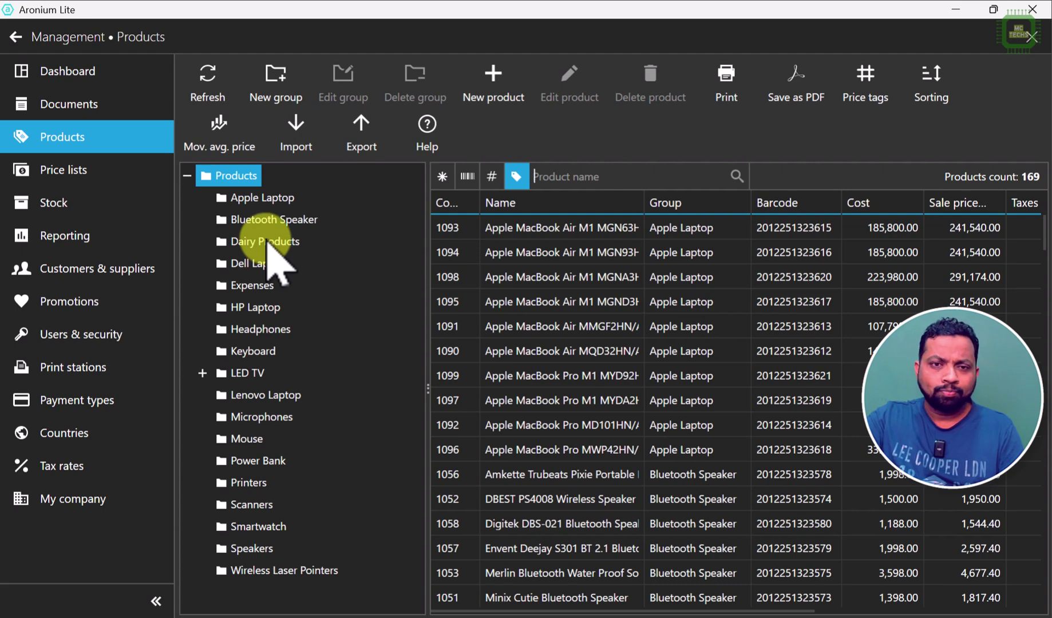
pyautogui.click(266, 240)
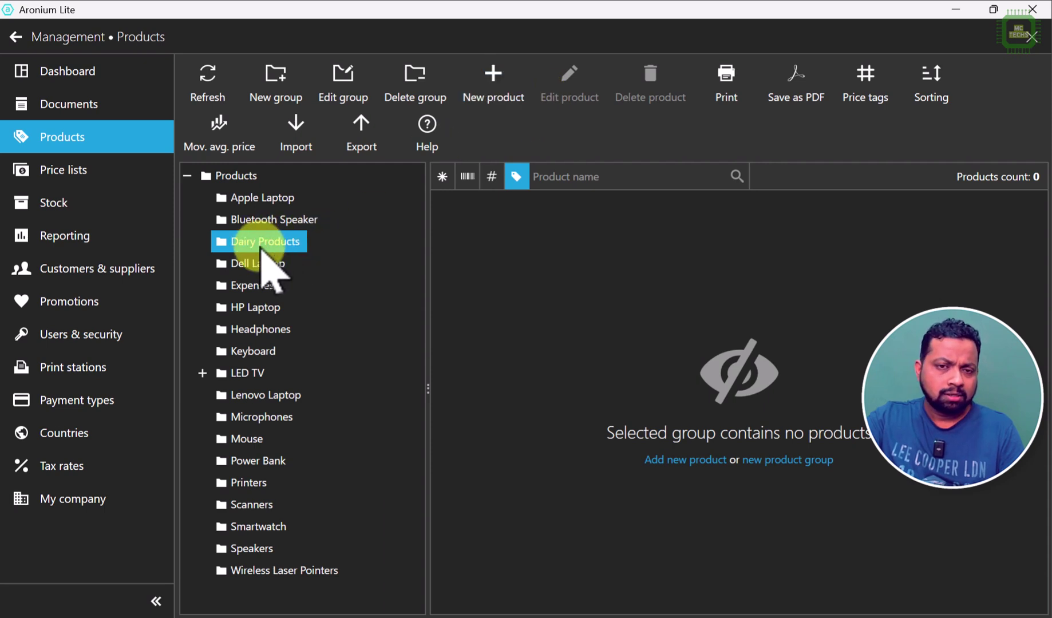
# - Start a new product in the Dairy Products group, named Fresh Milk with code 2000
pyautogui.click(487, 92)
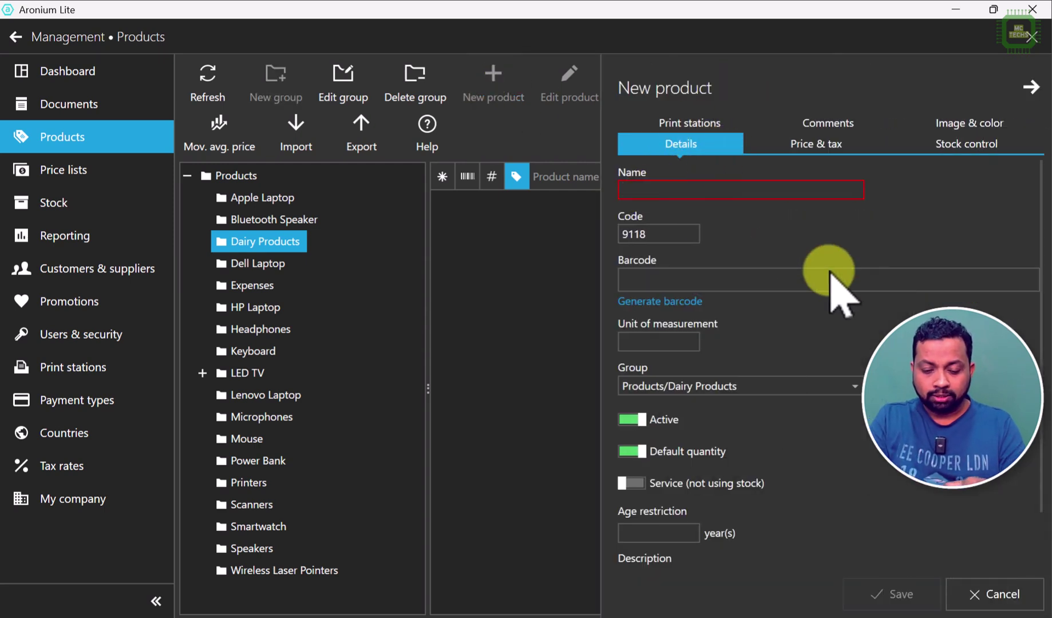
pyautogui.write('Fresh')
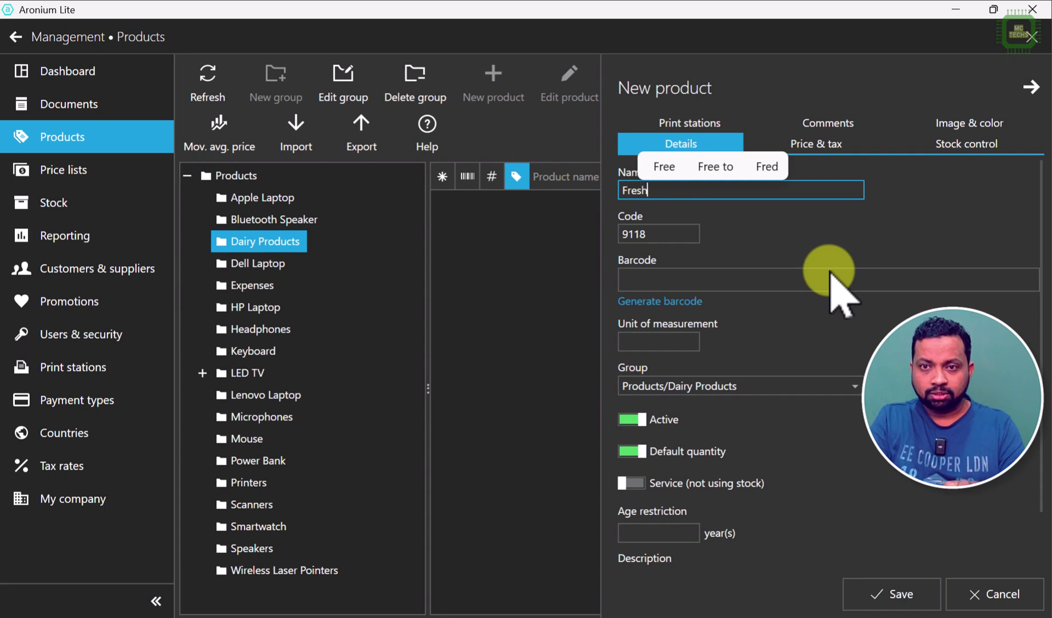
pyautogui.write(' Mi')
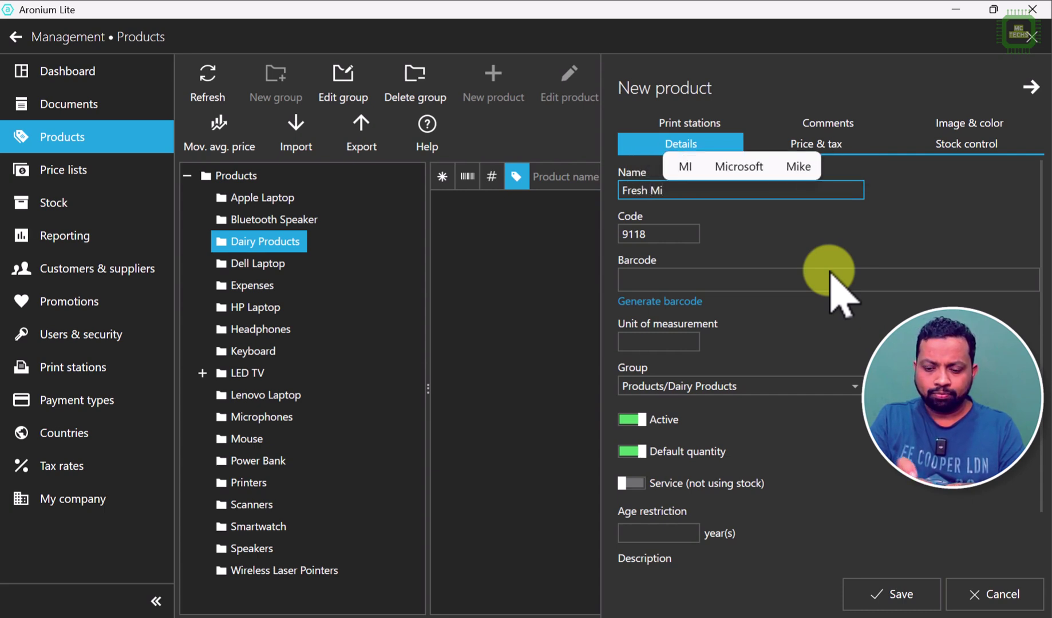
pyautogui.write('lk')
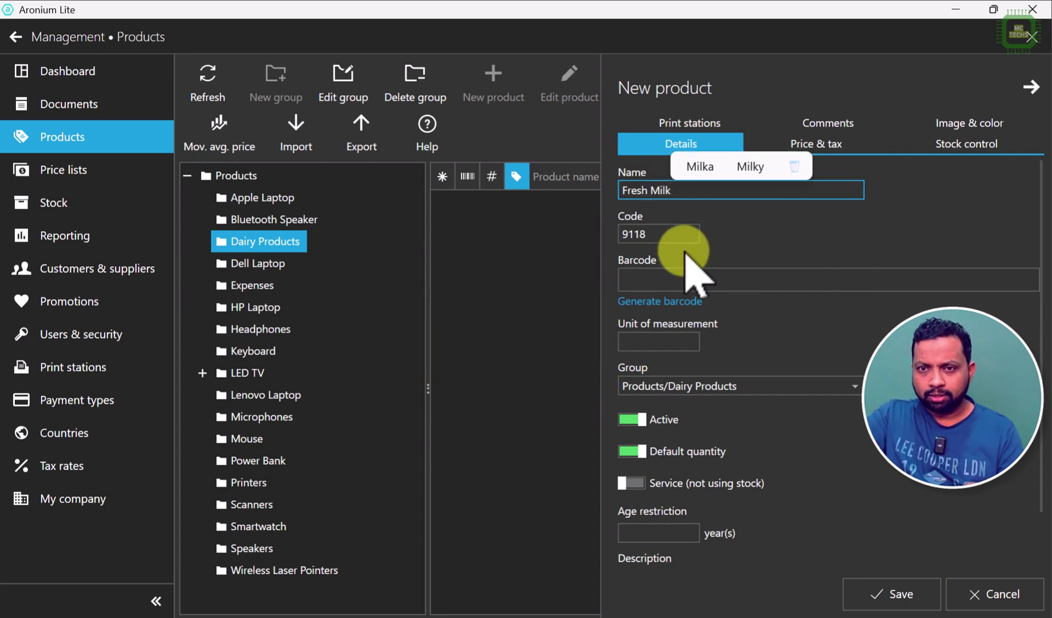
pyautogui.click(674, 231)
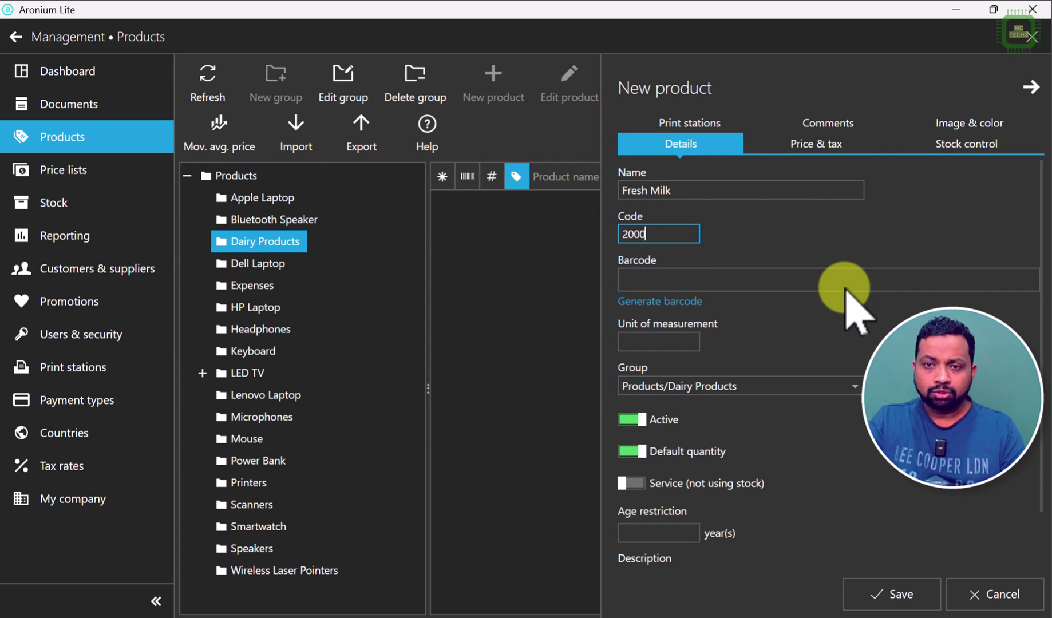
# - Set the unit of measurement to ml and choose Products/Dairy Products as the product's group
pyautogui.click(636, 282)
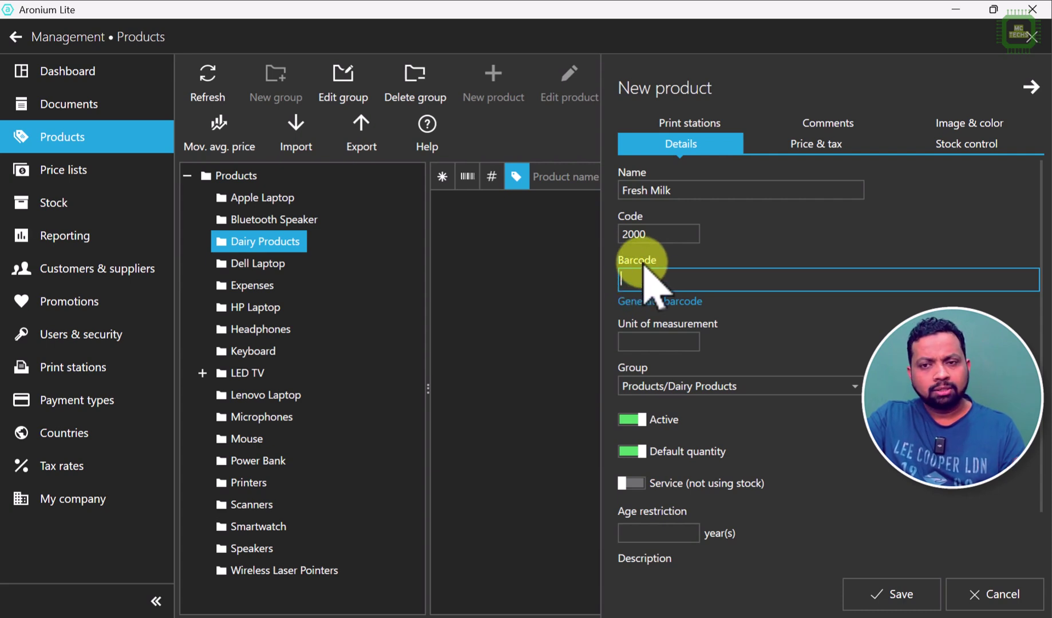
pyautogui.click(652, 343)
pyautogui.write('m')
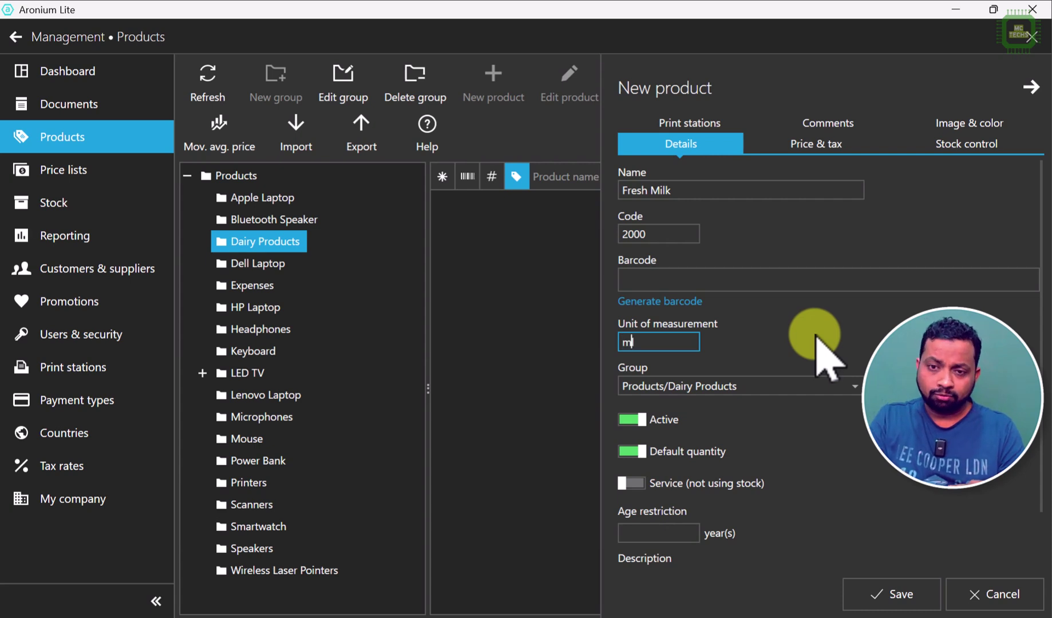
pyautogui.write('l')
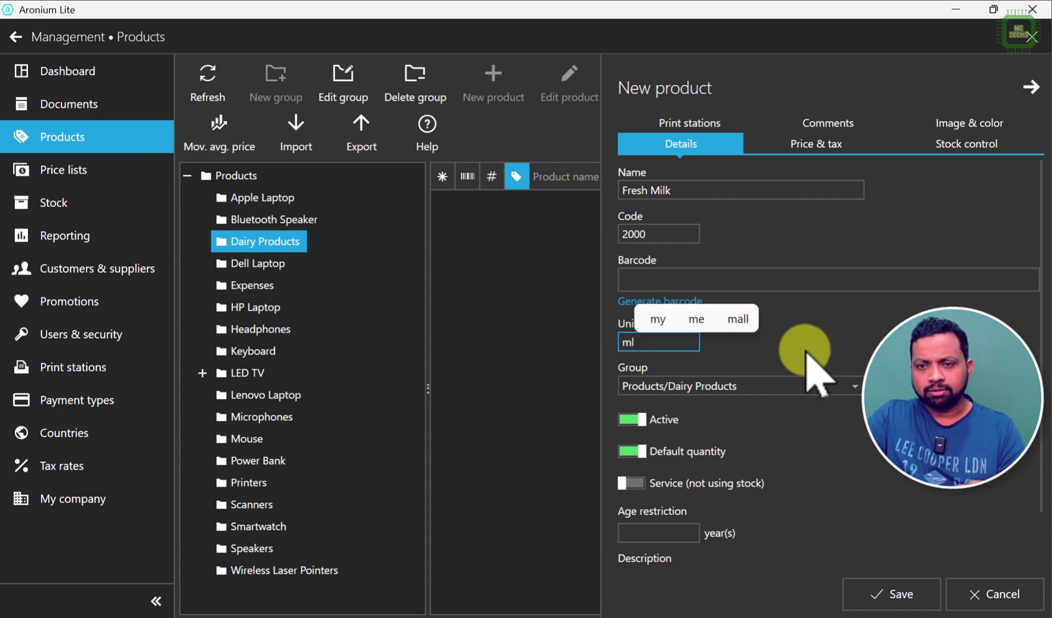
pyautogui.click(756, 391)
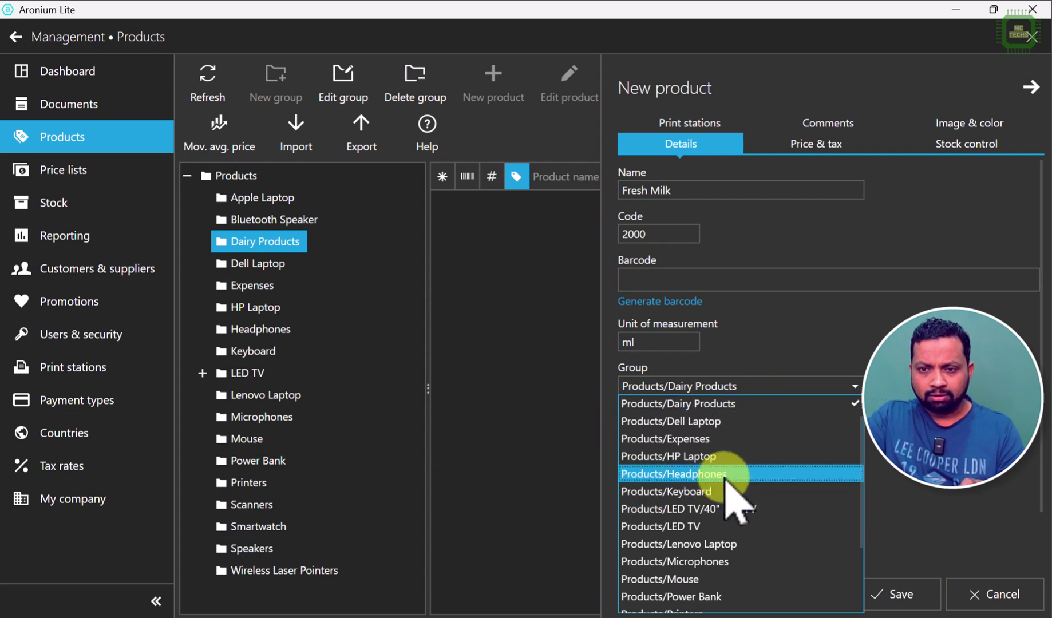
pyautogui.scroll(-2, 738, 551)
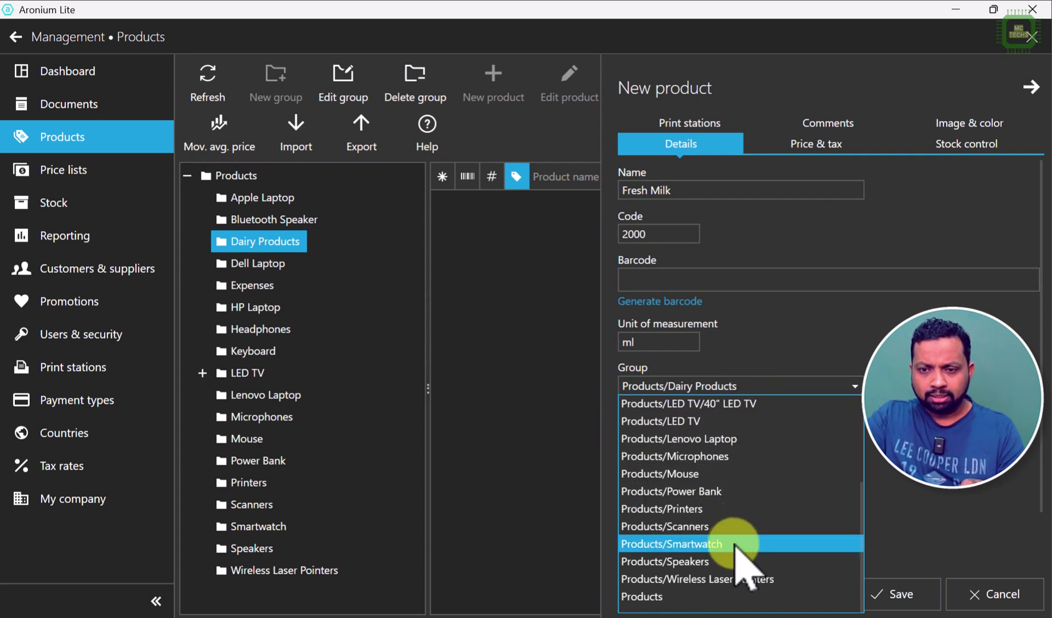
pyautogui.scroll(3, 735, 547)
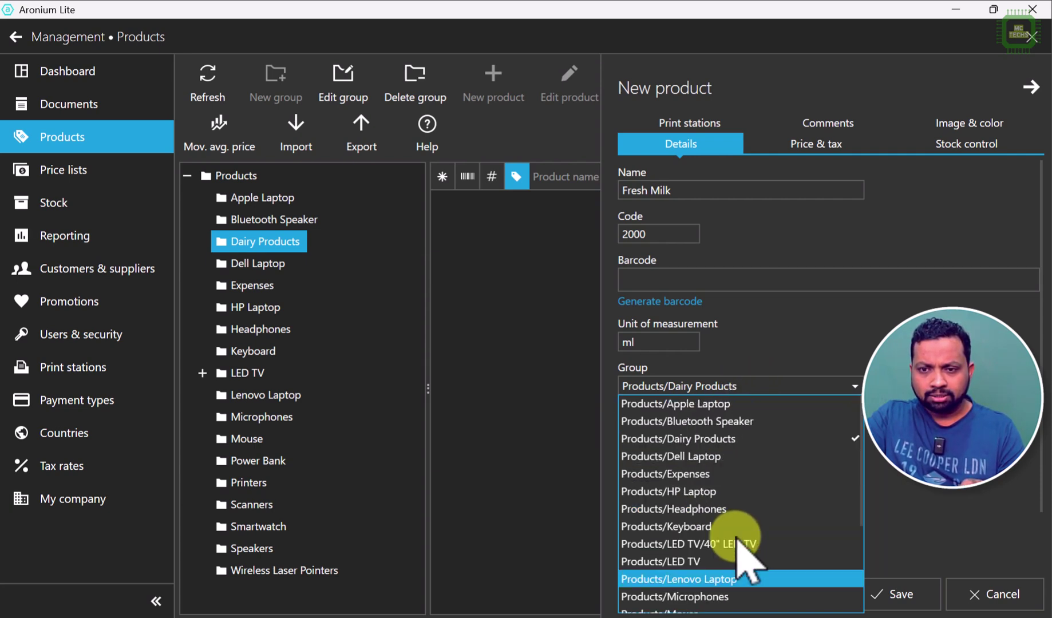
pyautogui.click(751, 439)
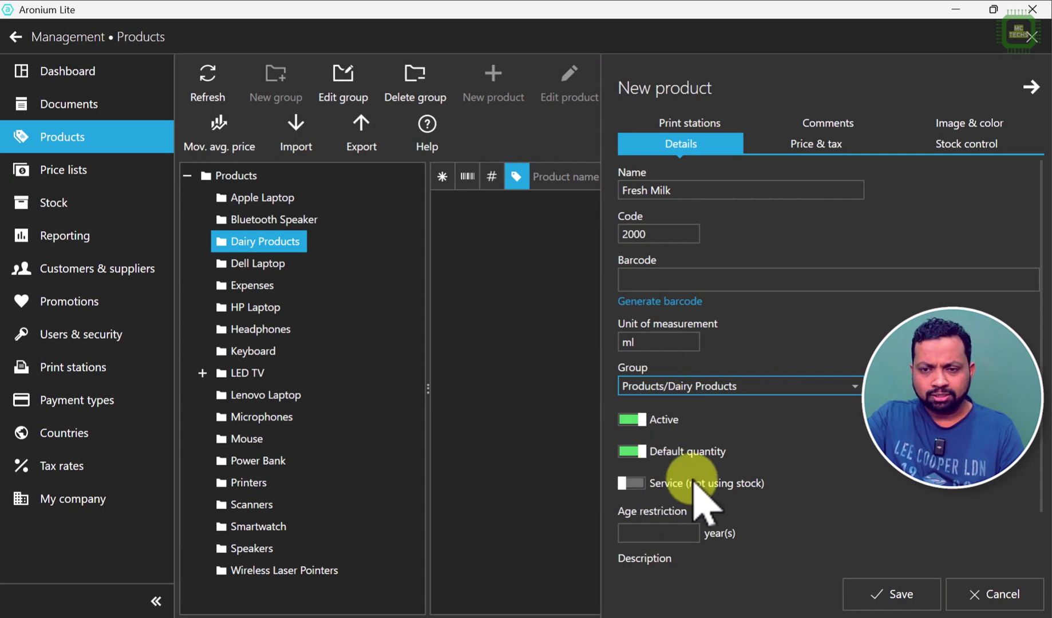
pyautogui.scroll(-2, 682, 492)
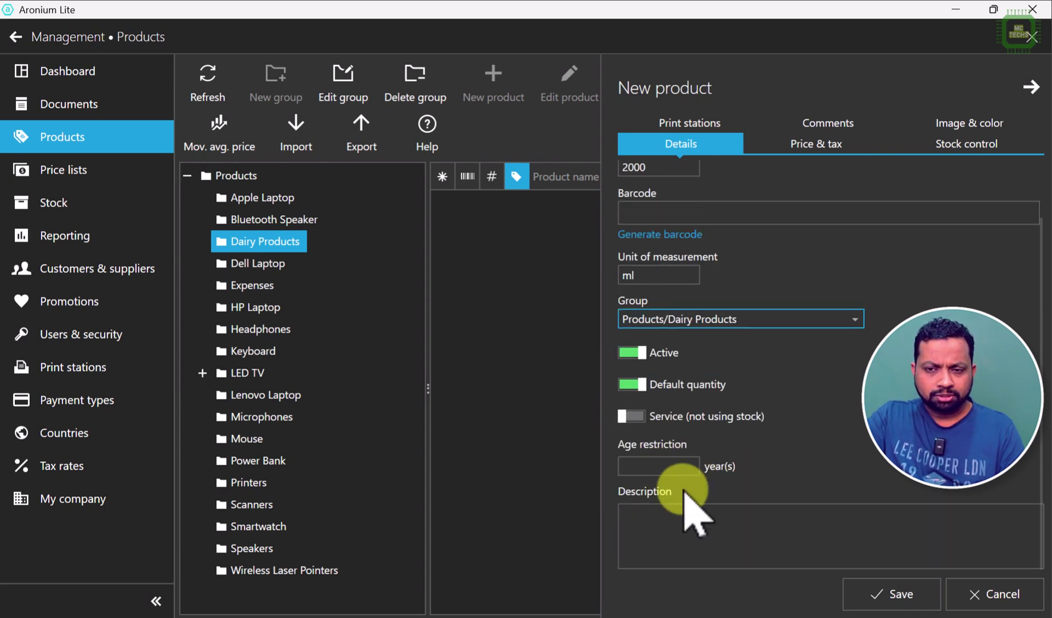
# - Set the product's cost to 200 and its markup to 20%, and switch the price change permission on and back off
pyautogui.click(807, 146)
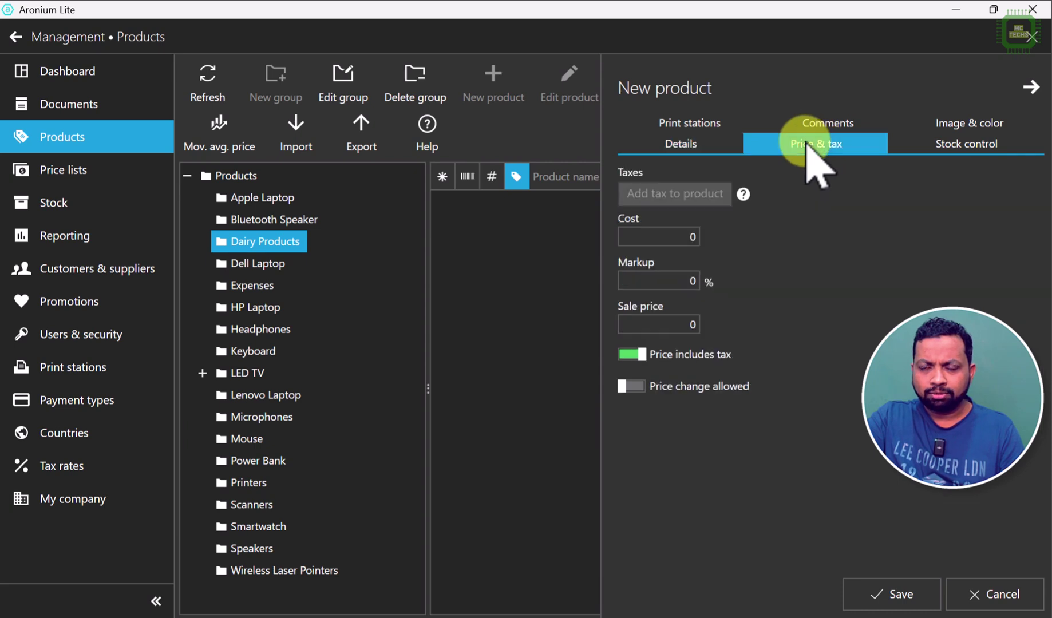
pyautogui.click(686, 236)
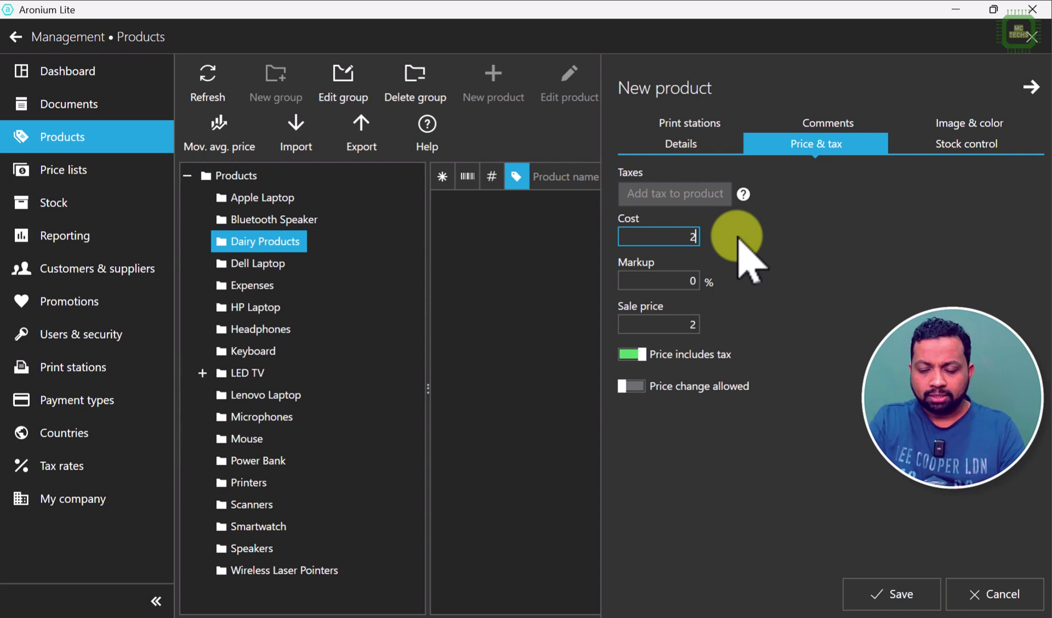
pyautogui.click(674, 281)
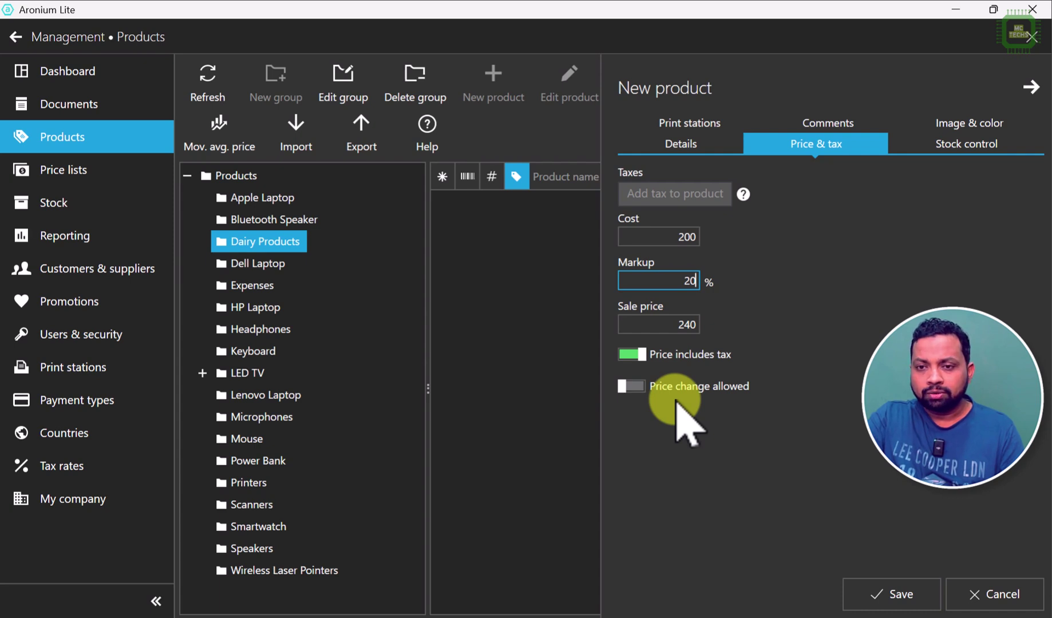
pyautogui.click(631, 387)
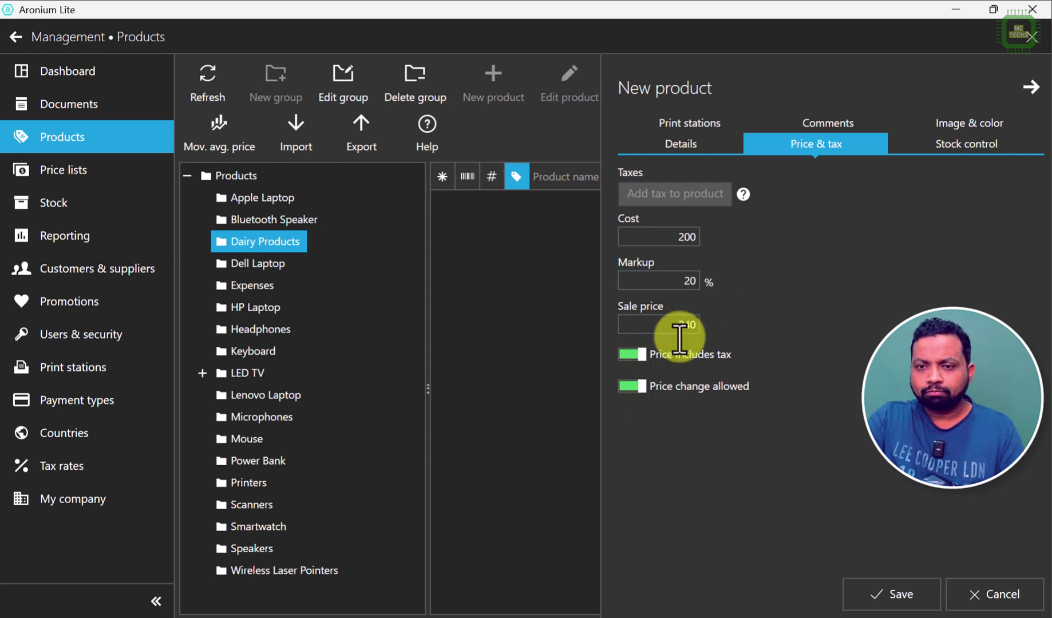
pyautogui.click(639, 388)
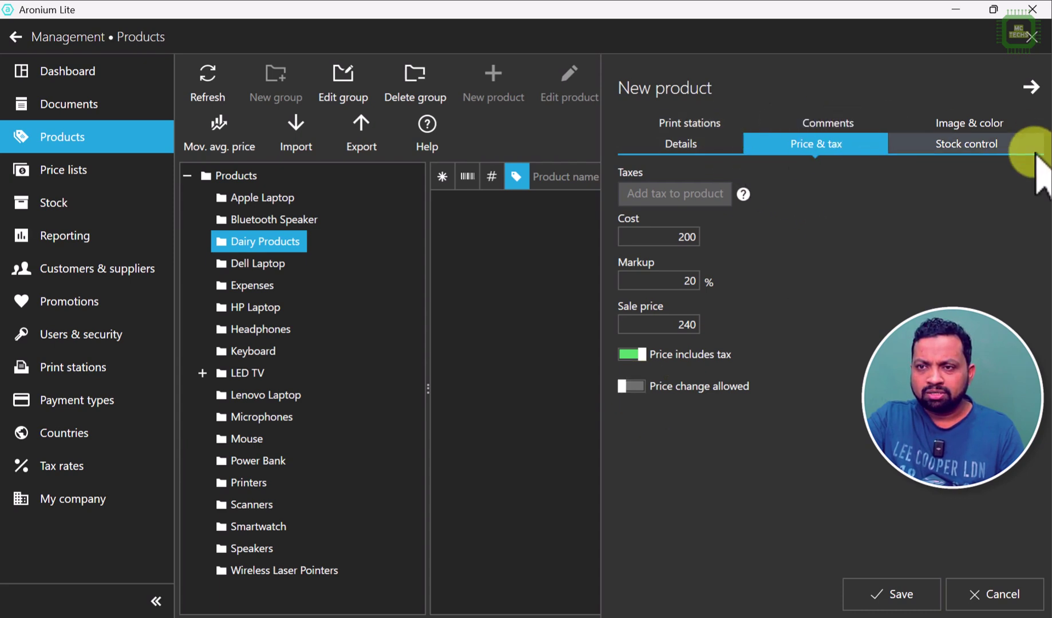
# - Look at the new product's image and color options, return to its pricing and discard the product
pyautogui.click(969, 128)
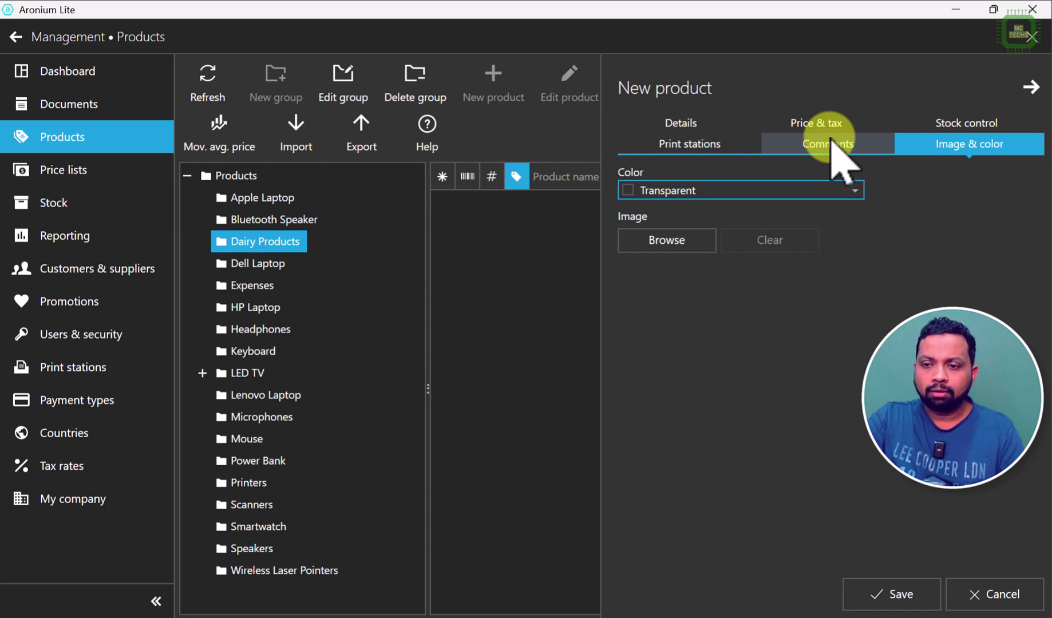
pyautogui.click(799, 122)
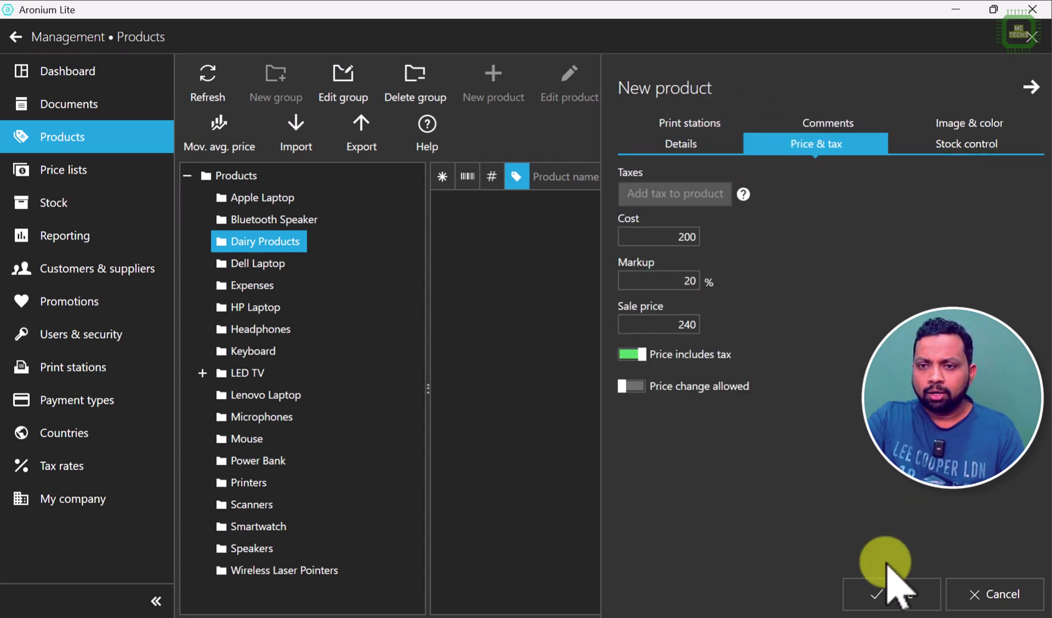
pyautogui.click(900, 595)
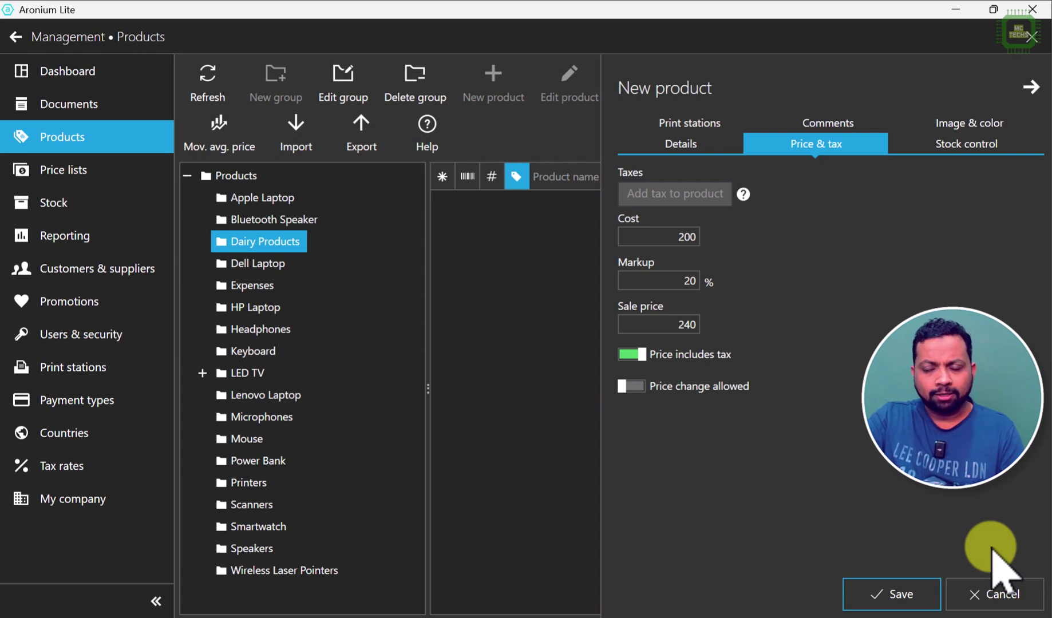
pyautogui.click(982, 596)
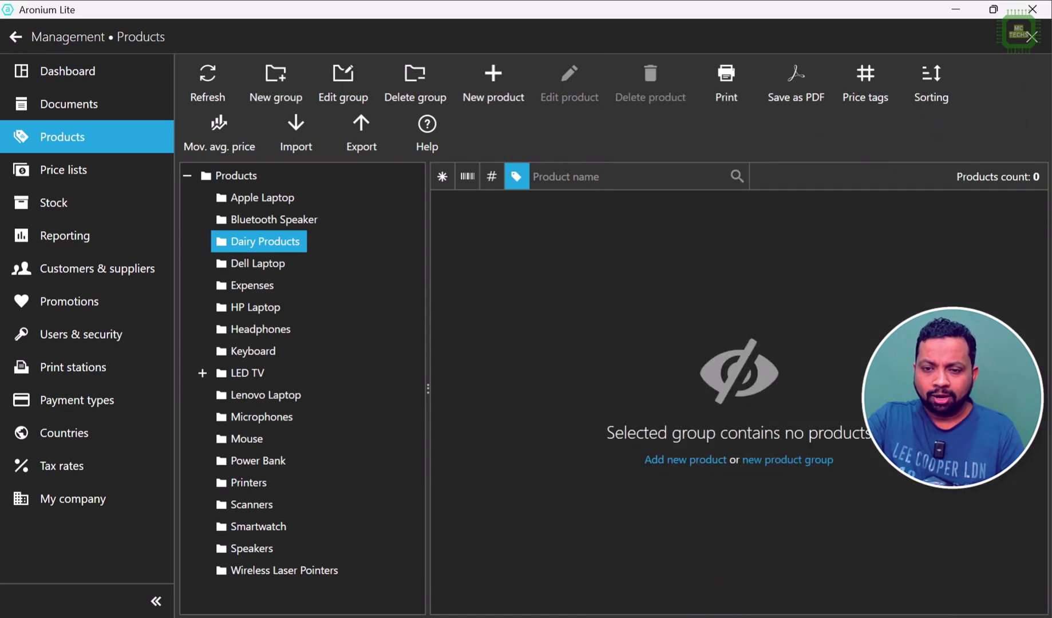
# - Look through the dairyproducts file in Excel, widening its Name, ProductGroup and Barcode columns, and close it without saving
pyautogui.click(526, 556)
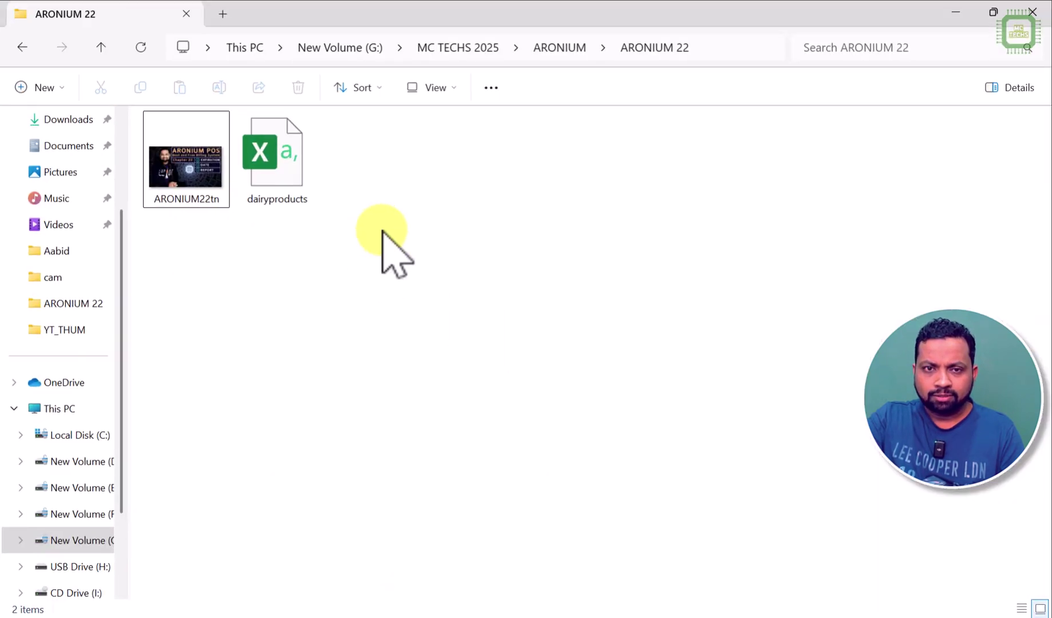
pyautogui.doubleClick(296, 171)
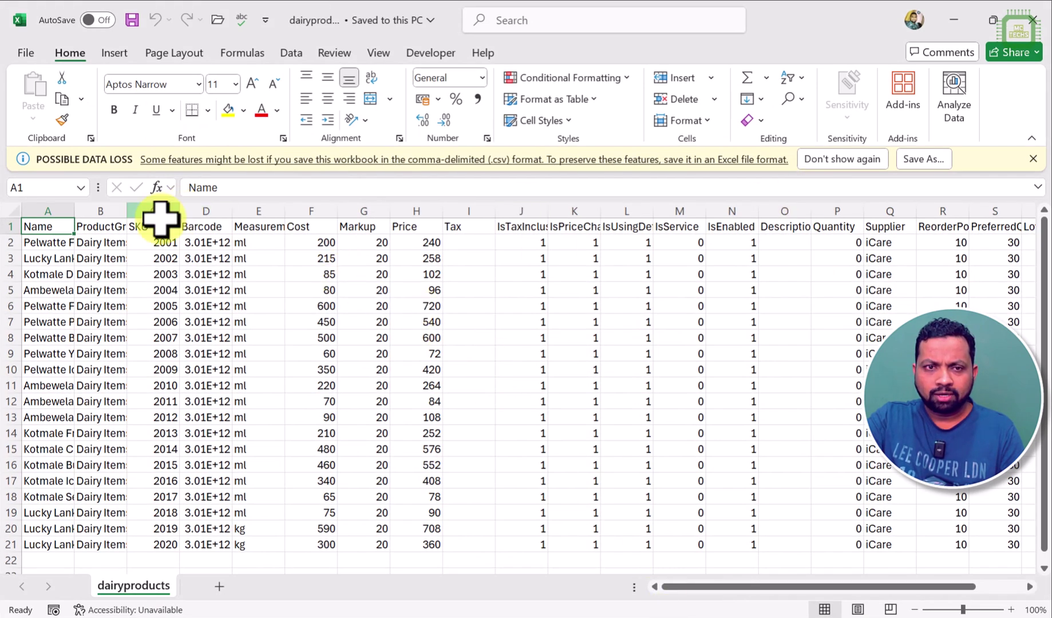
pyautogui.moveTo(74, 211); pyautogui.dragTo(210, 210)
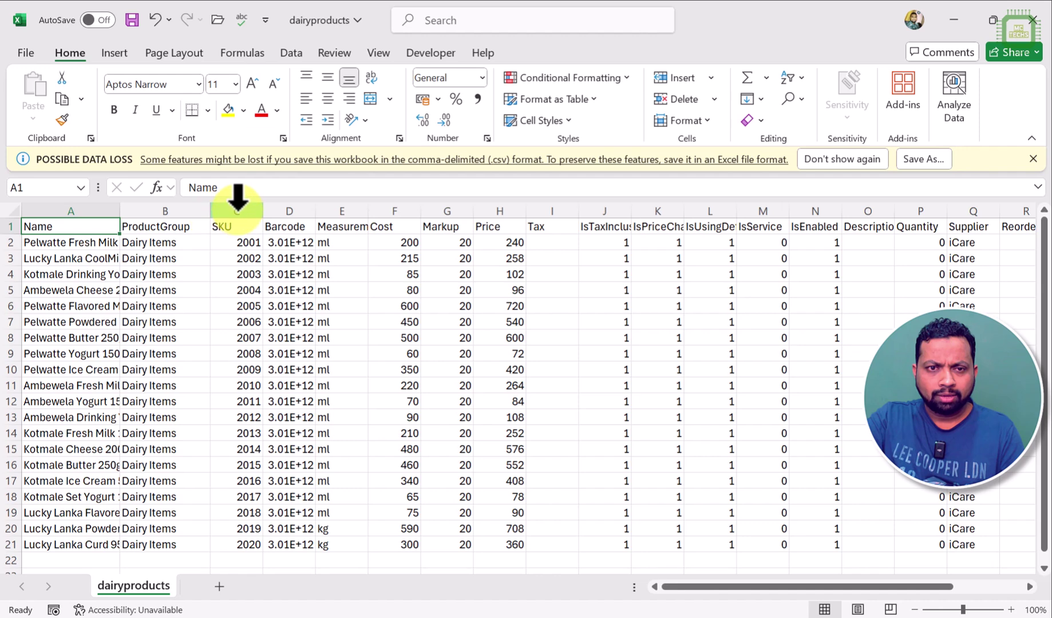
pyautogui.moveTo(311, 210); pyautogui.dragTo(345, 210)
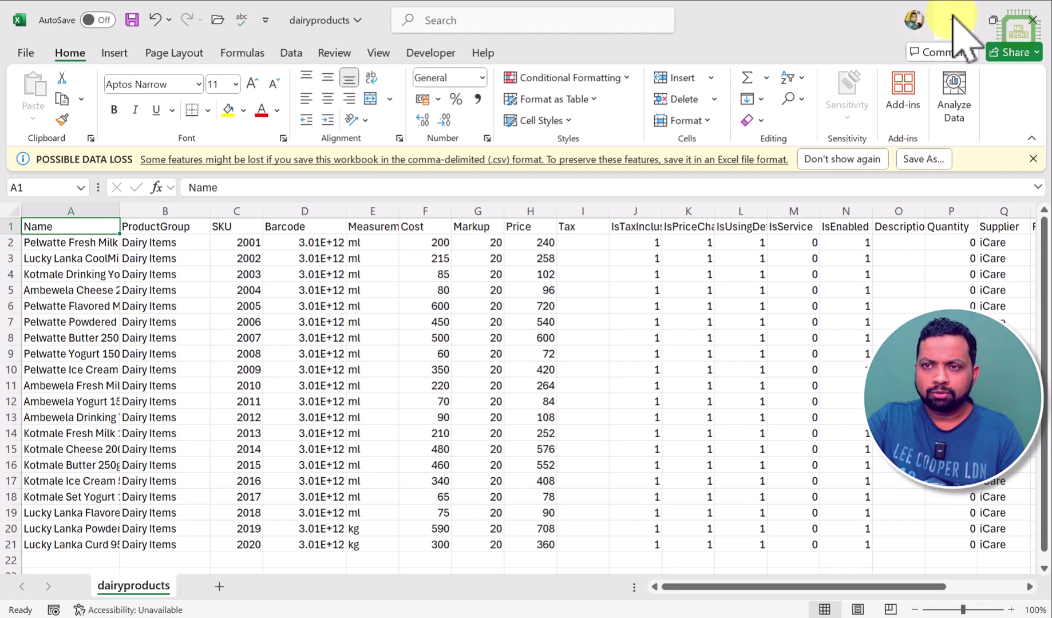
pyautogui.click(1035, 17)
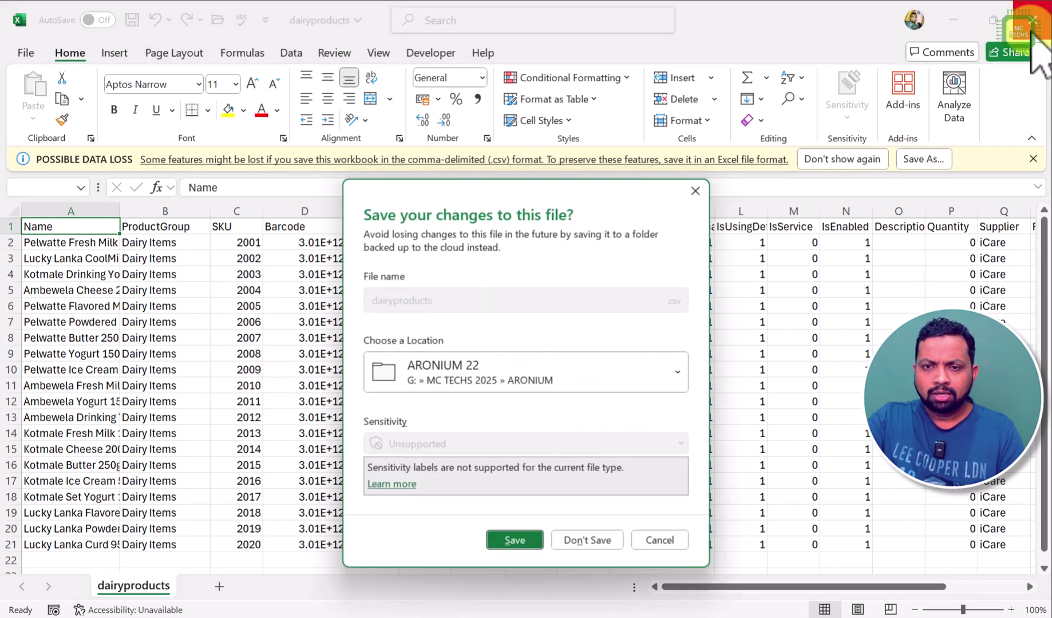
pyautogui.click(580, 543)
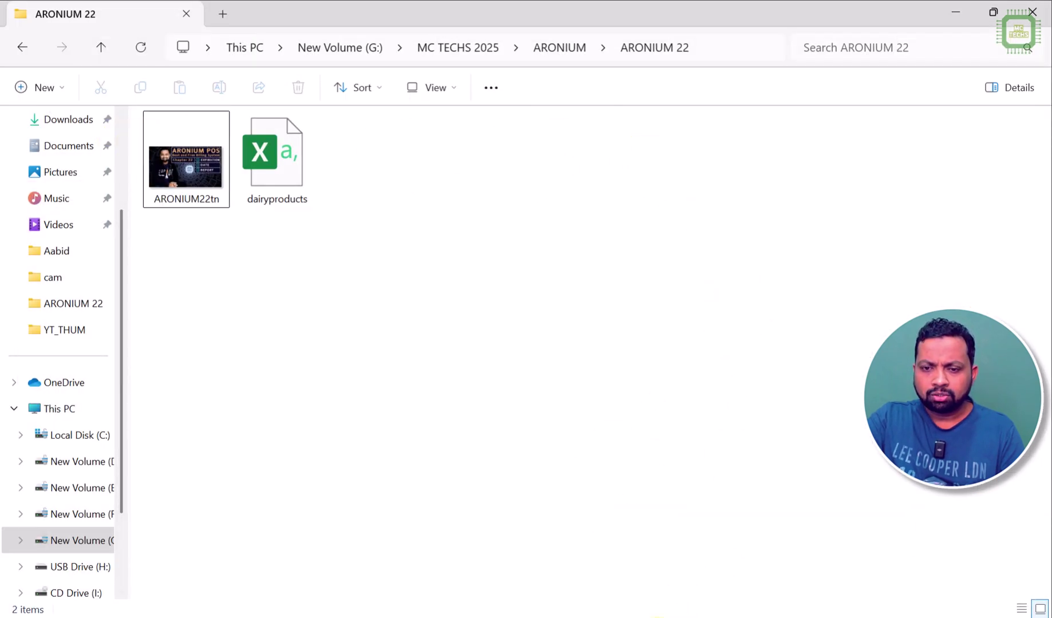
# - Switch back to Aronium, open the product import and look at its XML option
pyautogui.moveTo(661, 617)
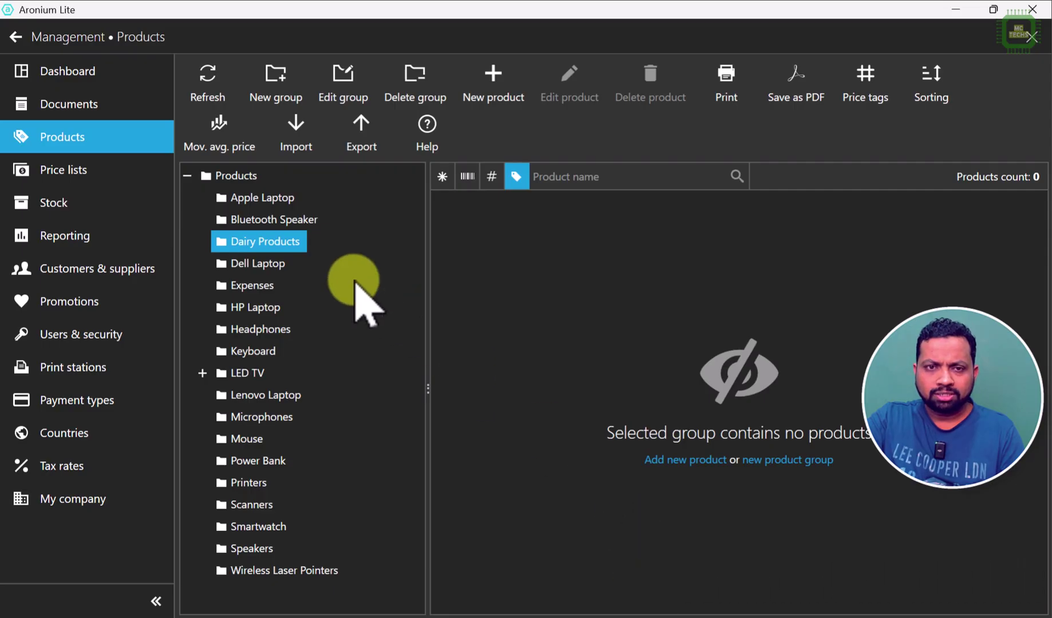
pyautogui.click(296, 137)
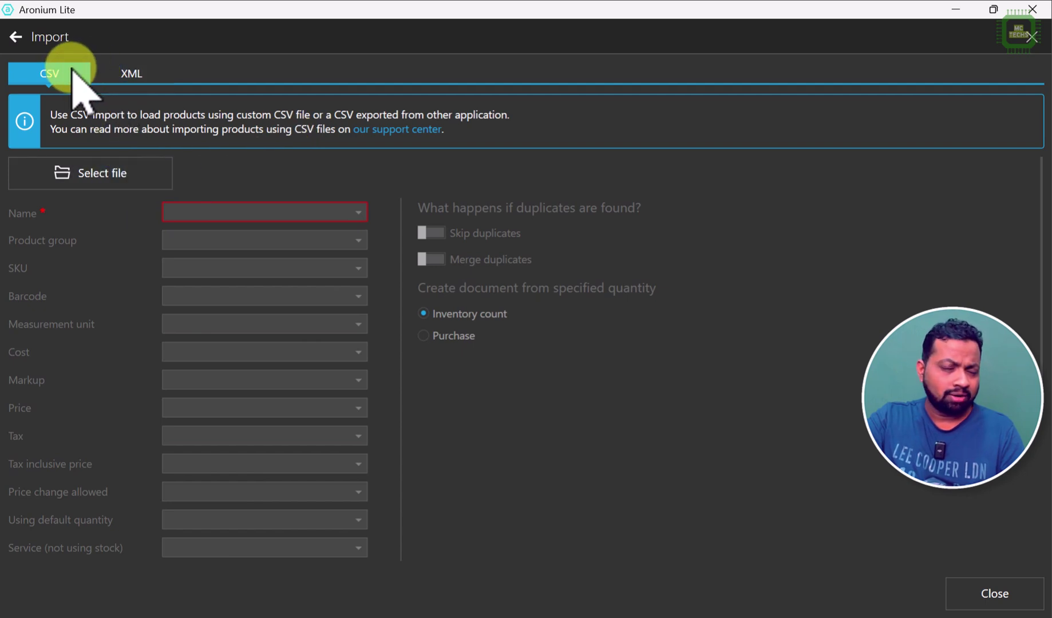
pyautogui.click(126, 73)
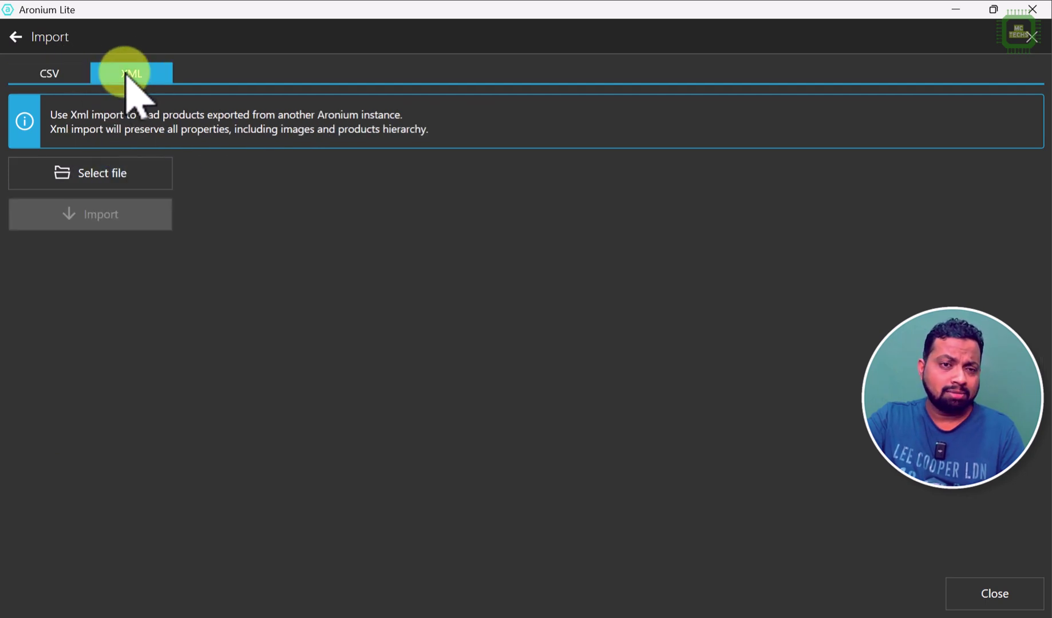
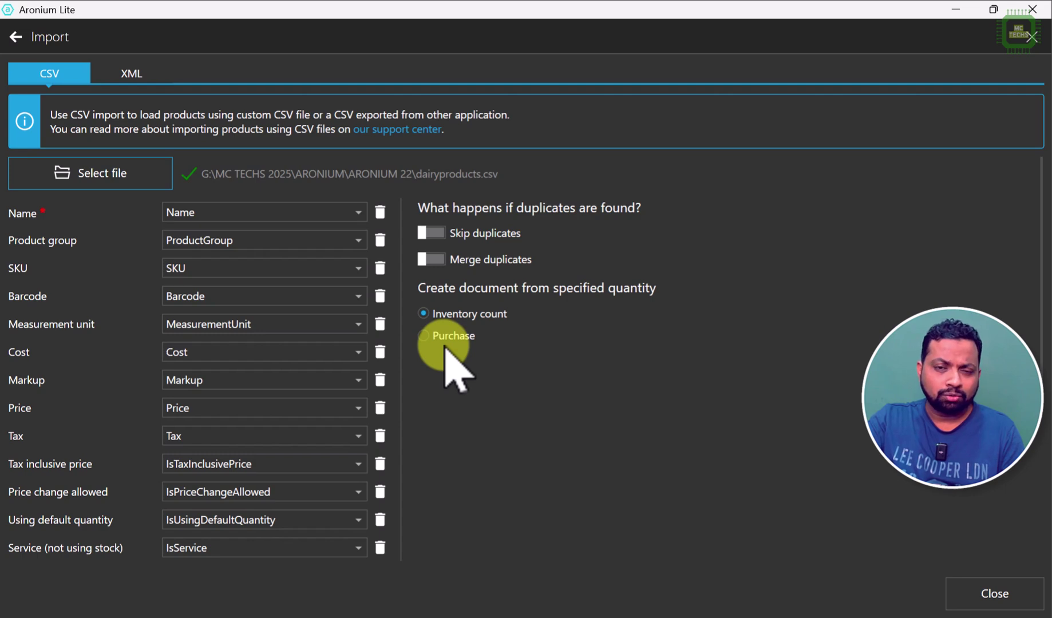
# - Preview the products mapped from dairyproducts.csv, import them and close the import page
pyautogui.scroll(-5, 409, 386)
pyautogui.scroll(-2, 410, 395)
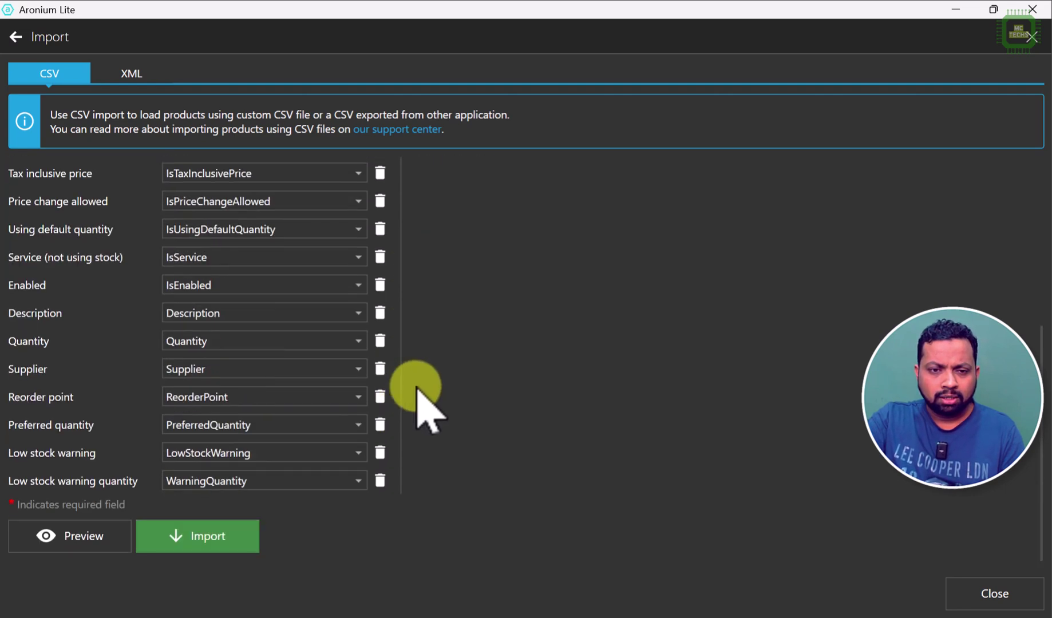
pyautogui.click(76, 538)
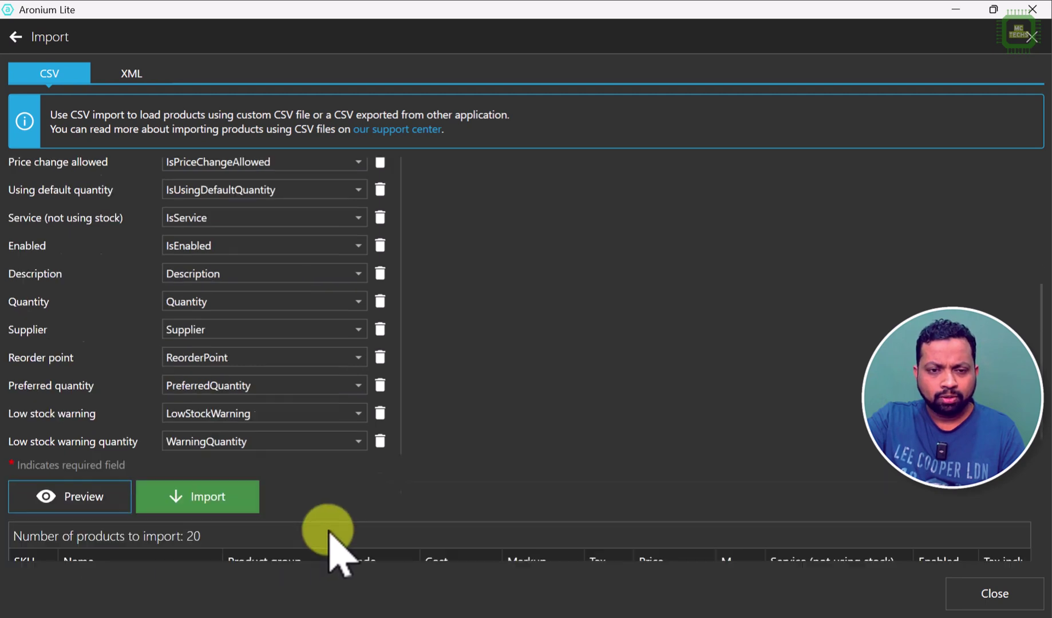
pyautogui.scroll(-1, 423, 492)
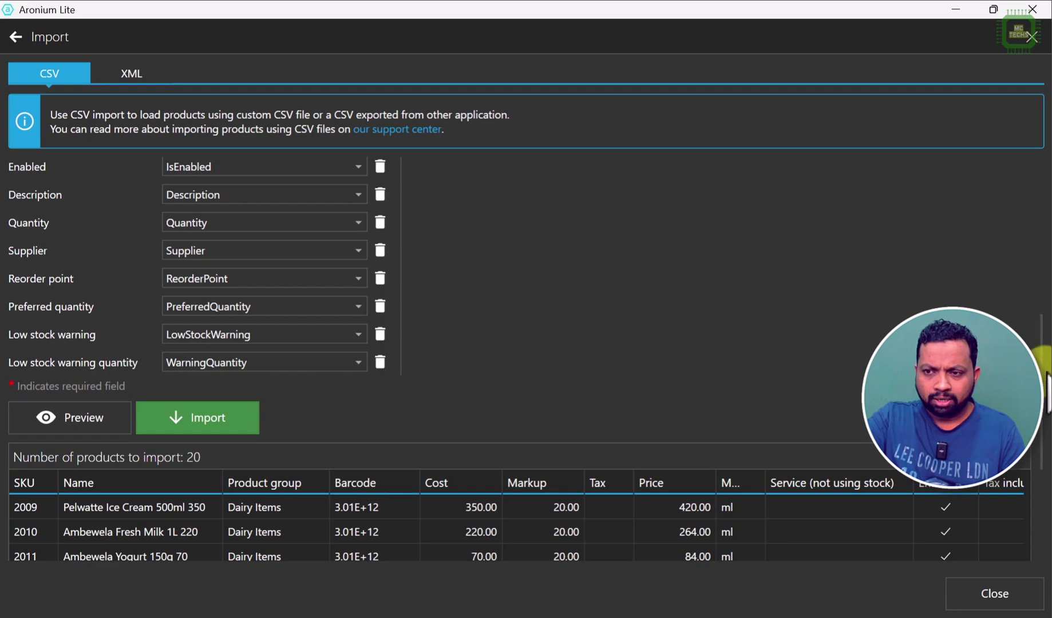
pyautogui.scroll(-1, 1046, 372)
pyautogui.moveTo(1048, 369); pyautogui.dragTo(1047, 478)
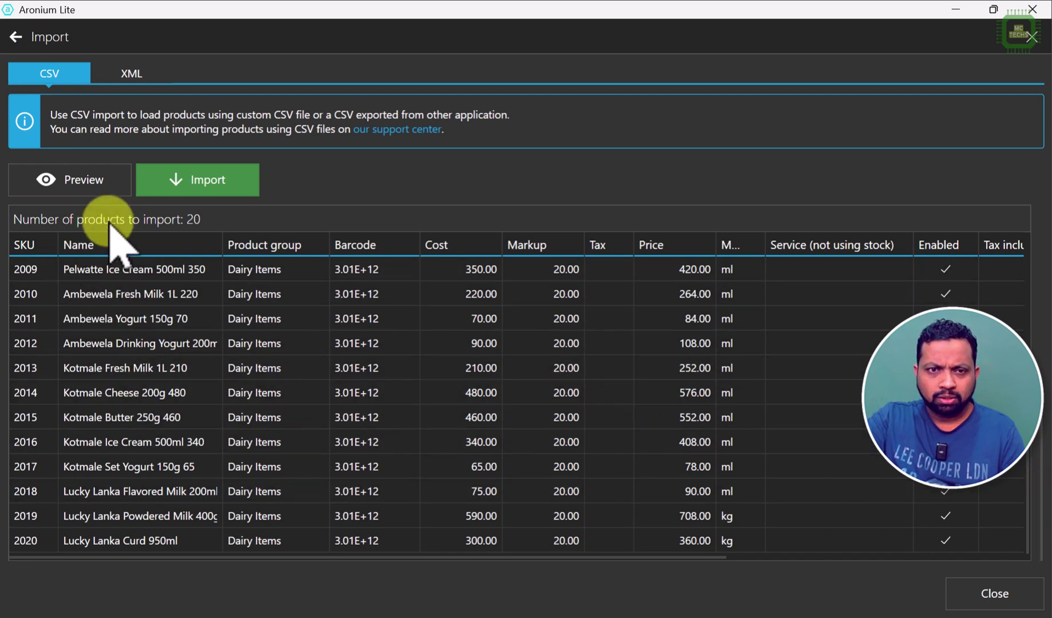
pyautogui.click(218, 182)
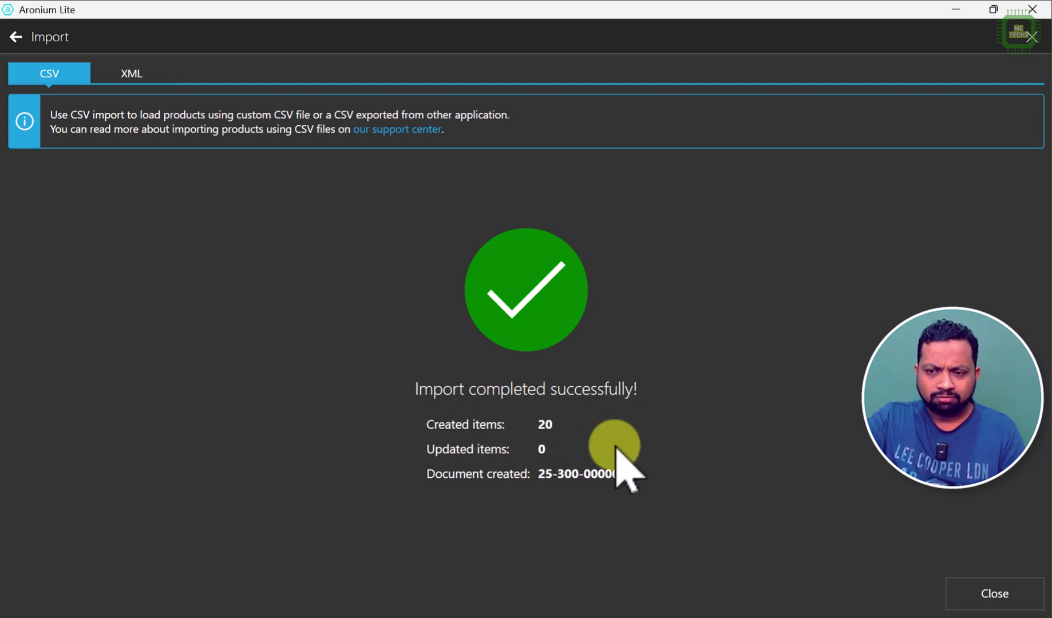
pyautogui.click(980, 595)
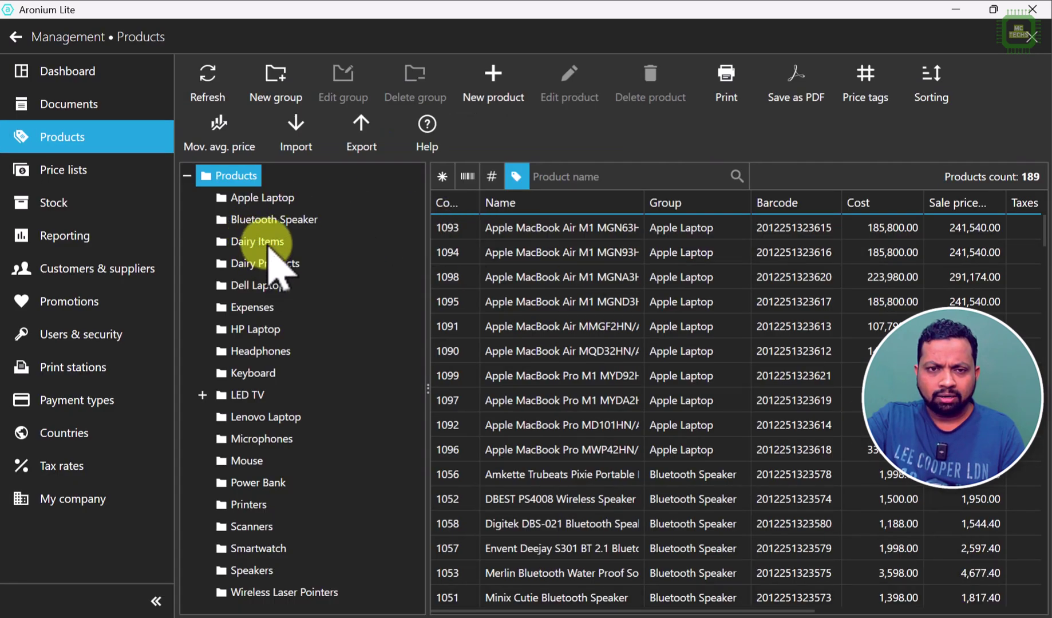
# - Look through the imported products in the Dairy Items group
pyautogui.click(268, 243)
pyautogui.scroll(-1, 526, 372)
pyautogui.scroll(-1, 507, 399)
pyautogui.scroll(2, 512, 399)
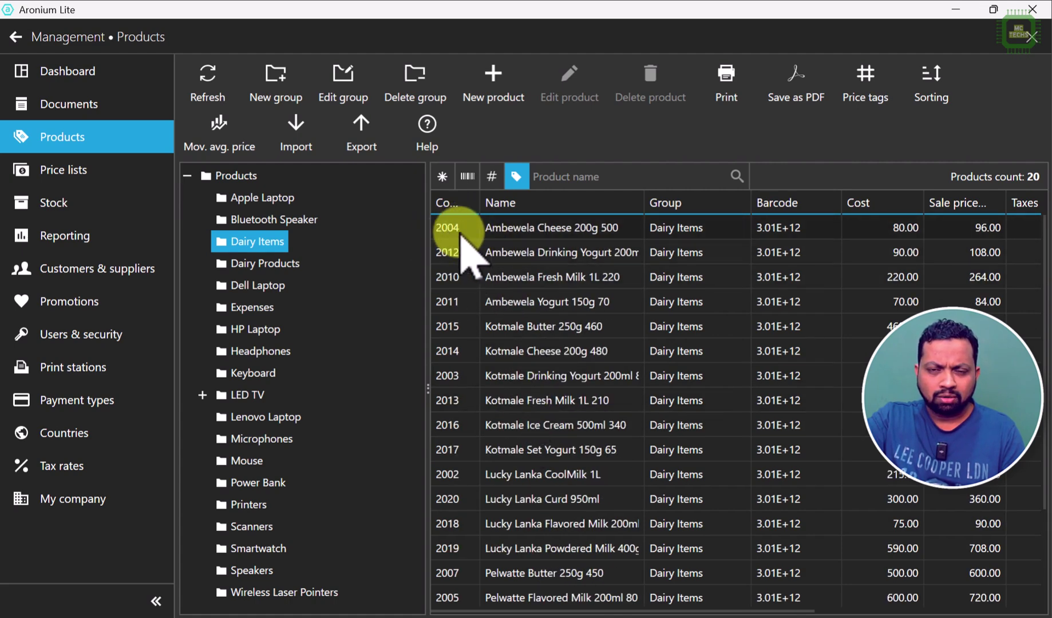
# - Check the details and pricing of Ambewela Cheese 200g 500 and close it without saving
pyautogui.click(511, 229)
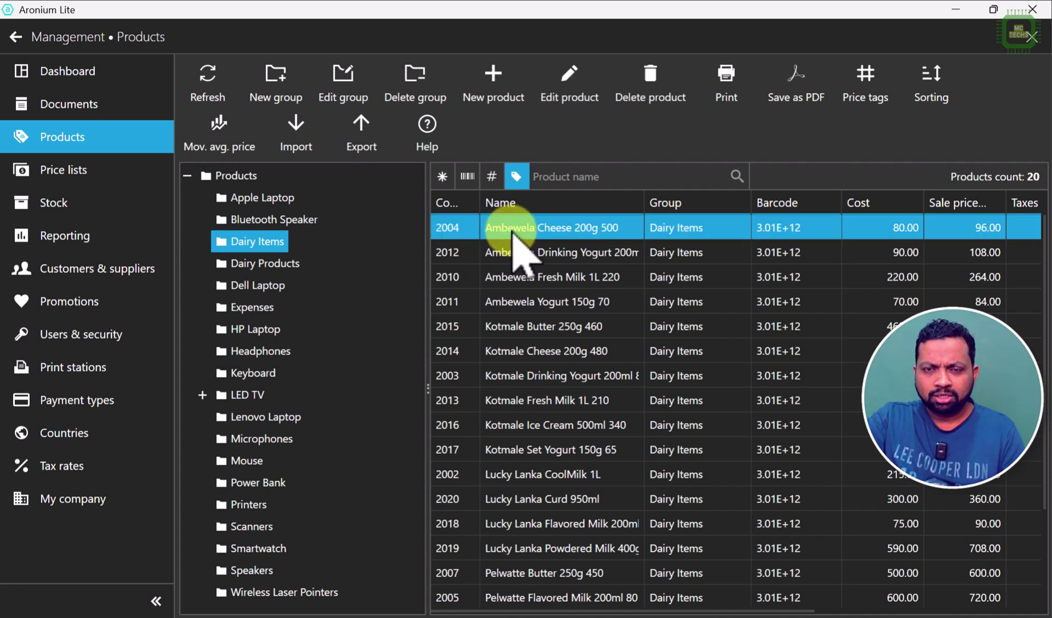
pyautogui.click(569, 81)
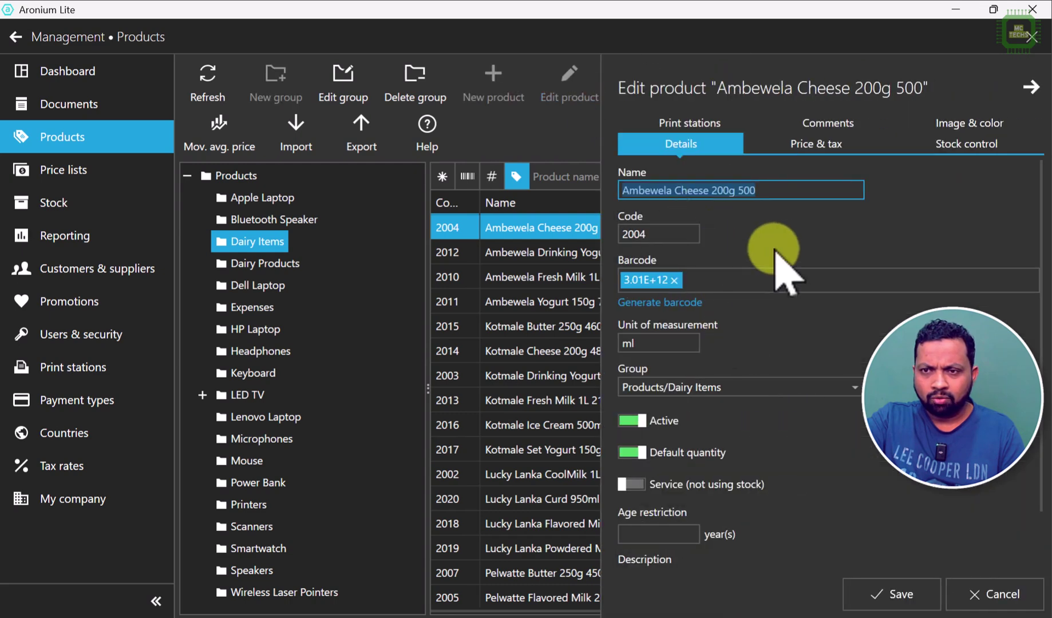
pyautogui.click(815, 150)
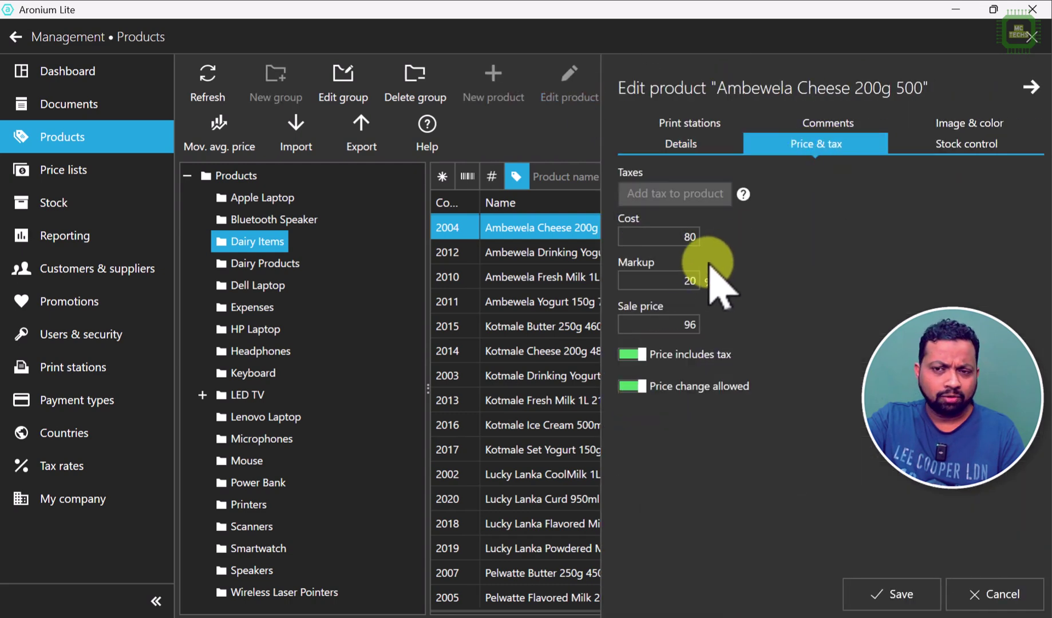
pyautogui.click(1001, 596)
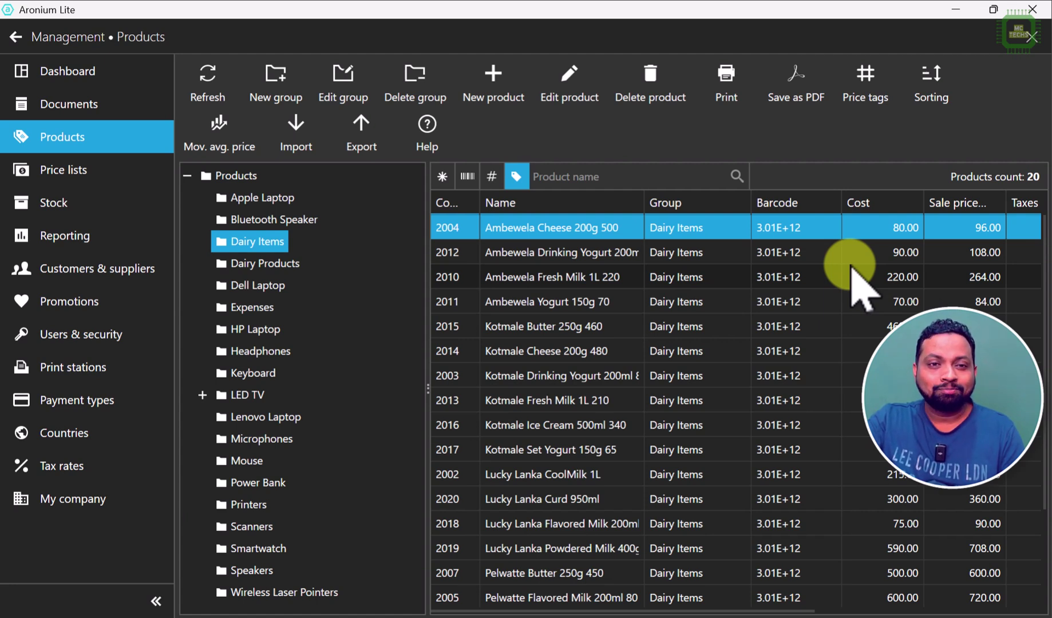
# - Start a new document of type 100 - Purchase
pyautogui.click(64, 106)
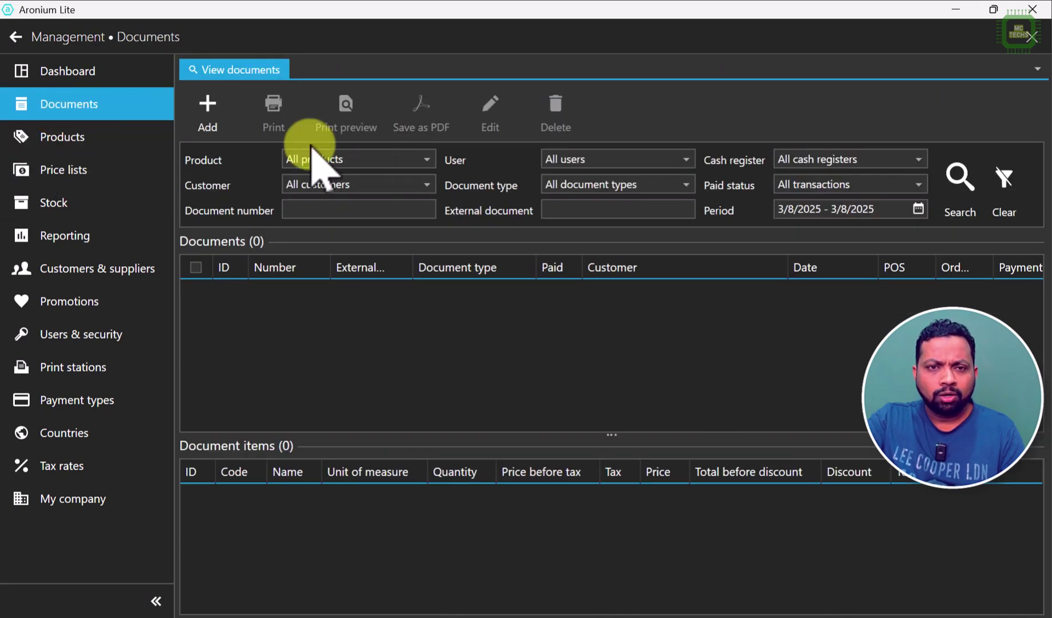
pyautogui.click(212, 111)
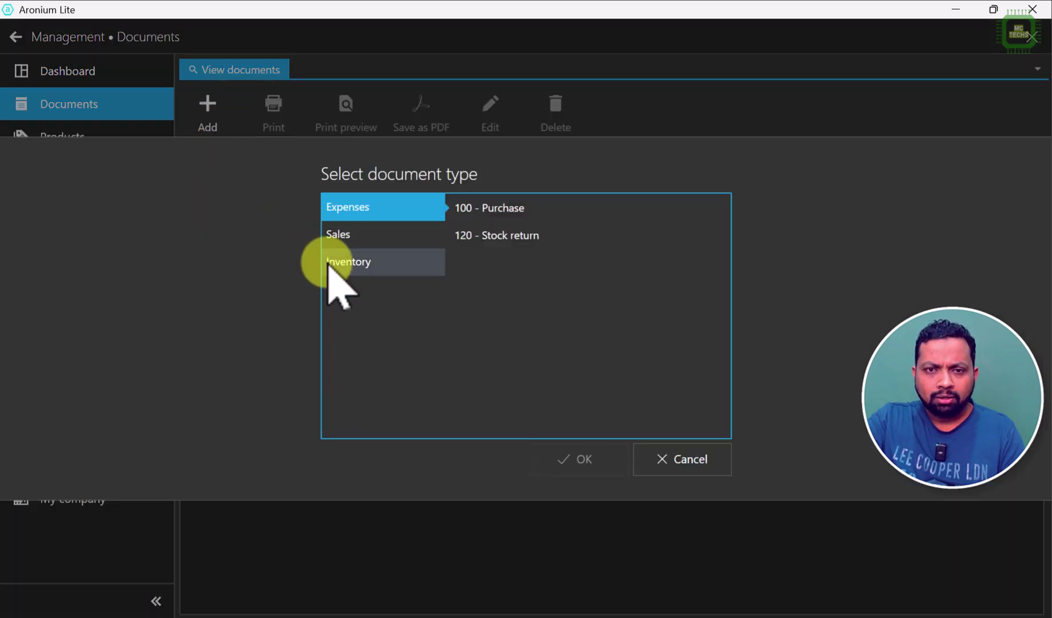
pyautogui.click(497, 213)
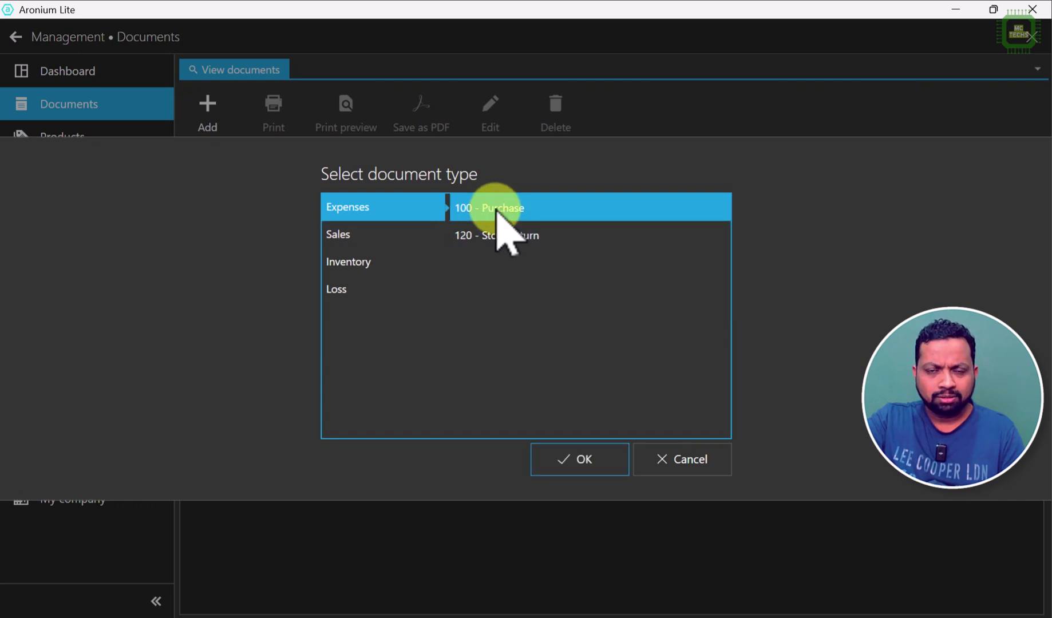
pyautogui.click(579, 458)
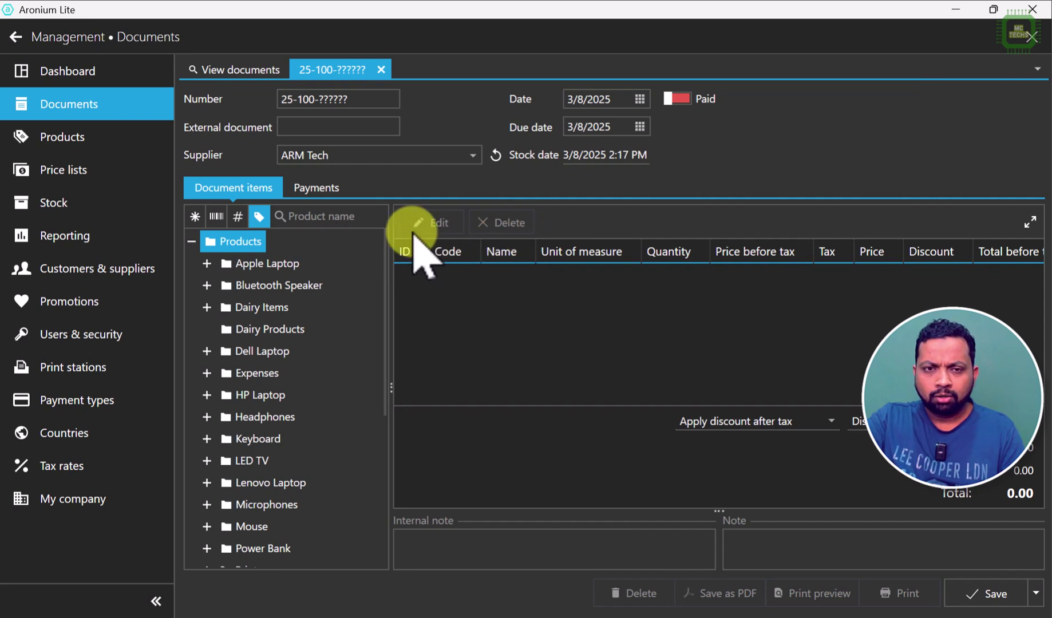
# - Try to find product 2001 for the purchase with a product name search
pyautogui.click(304, 220)
pyautogui.write('9')
pyautogui.press('BackSpace')
pyautogui.write('20')
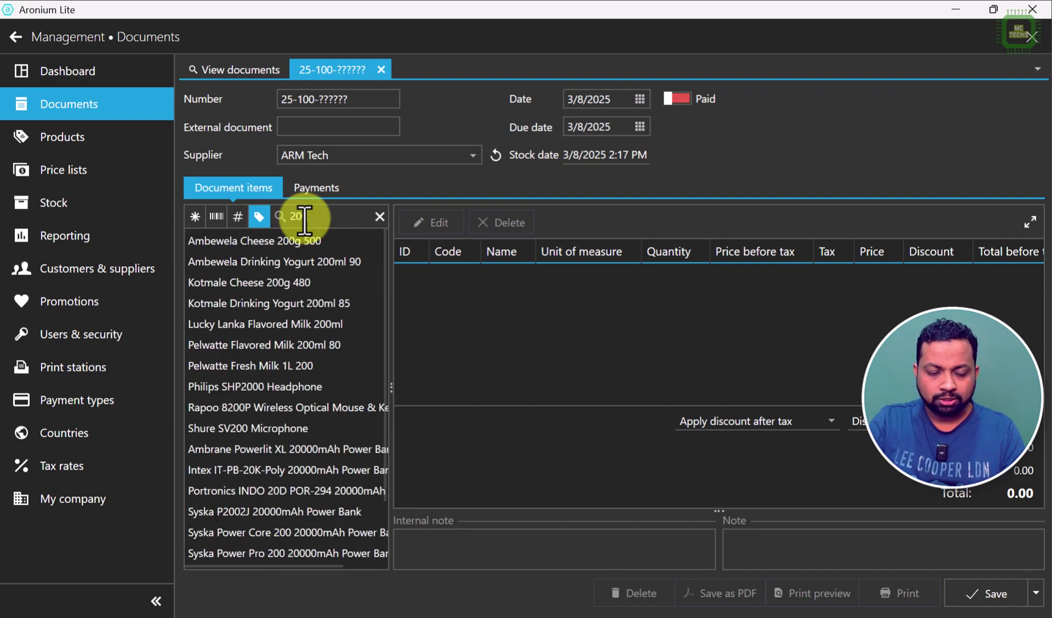
pyautogui.write('01')
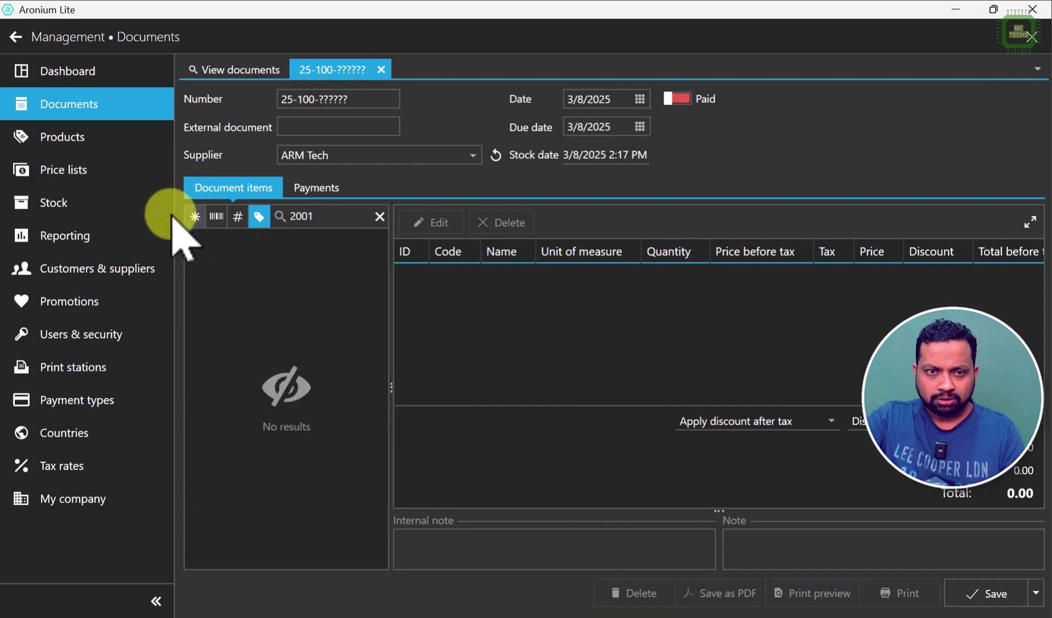
# - Search all product fields for 2001 and choose Pelwatte Fresh Milk 1L 200 as the purchase item
pyautogui.click(195, 217)
pyautogui.press('BackSpace')
pyautogui.press('BackSpace')
pyautogui.press('BackSpace')
pyautogui.press('BackSpace')
pyautogui.write('2001')
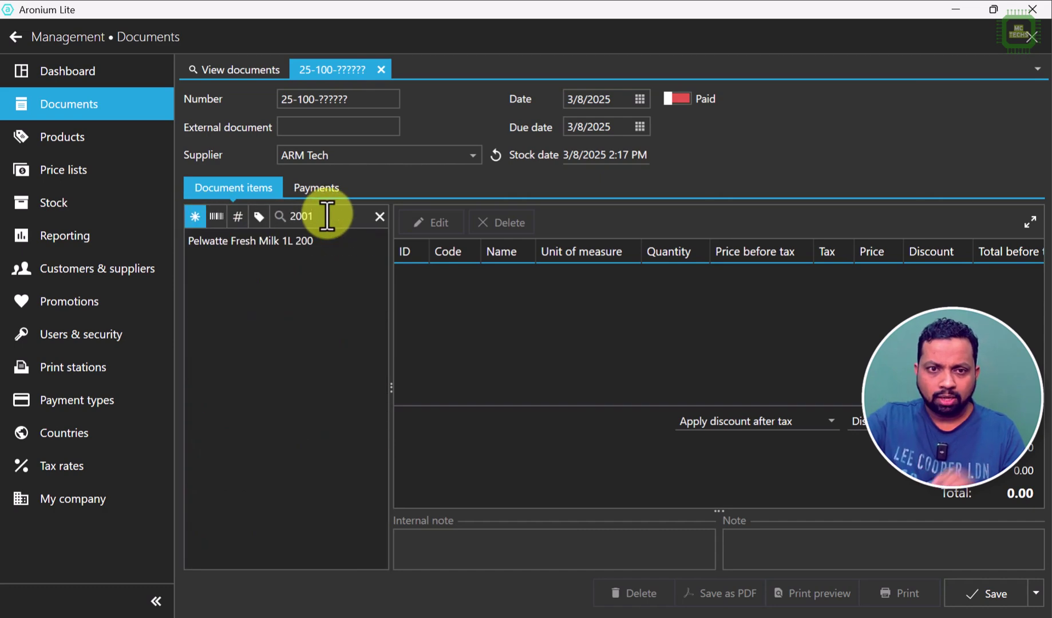
pyautogui.click(266, 239)
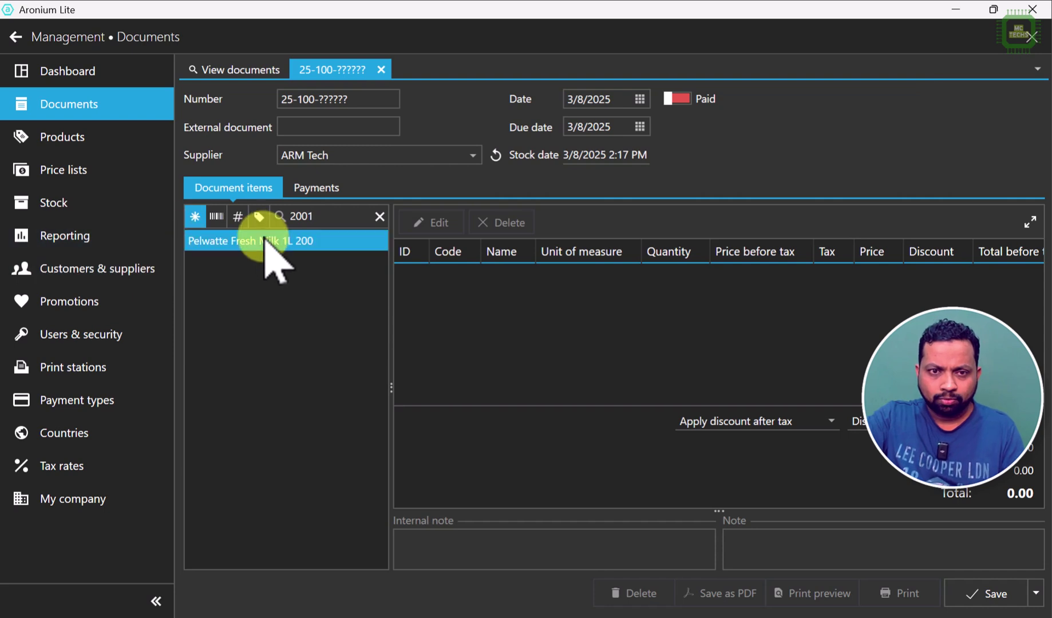
pyautogui.doubleClick(310, 240)
# - Set the milk's quantity to 40 and its expiration date to 3/14/2025, and add it to the purchase document
pyautogui.click(833, 170)
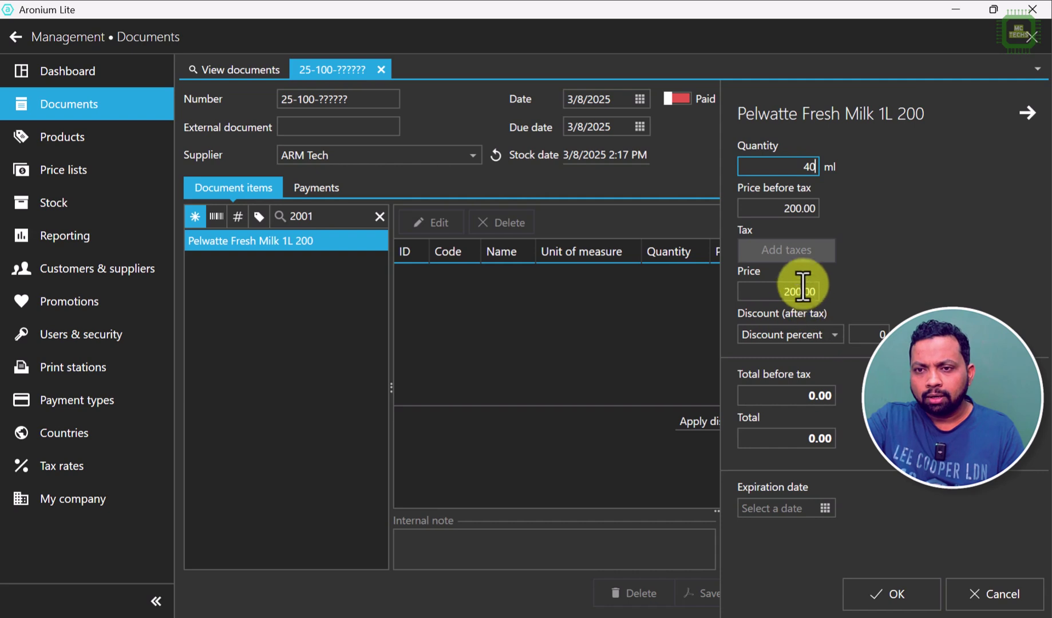
pyautogui.click(800, 209)
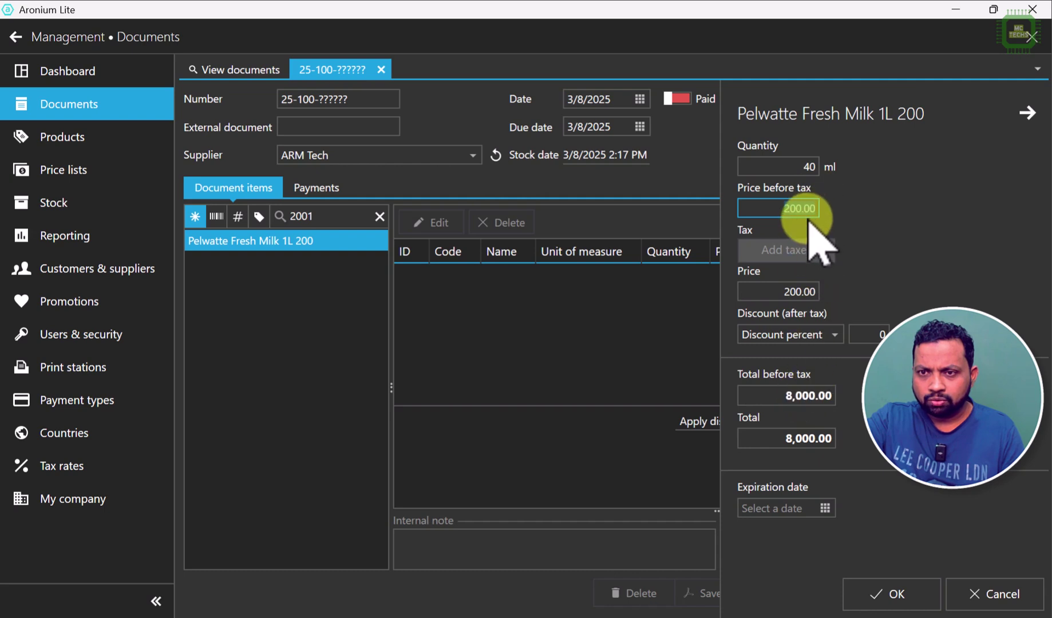
pyautogui.click(825, 508)
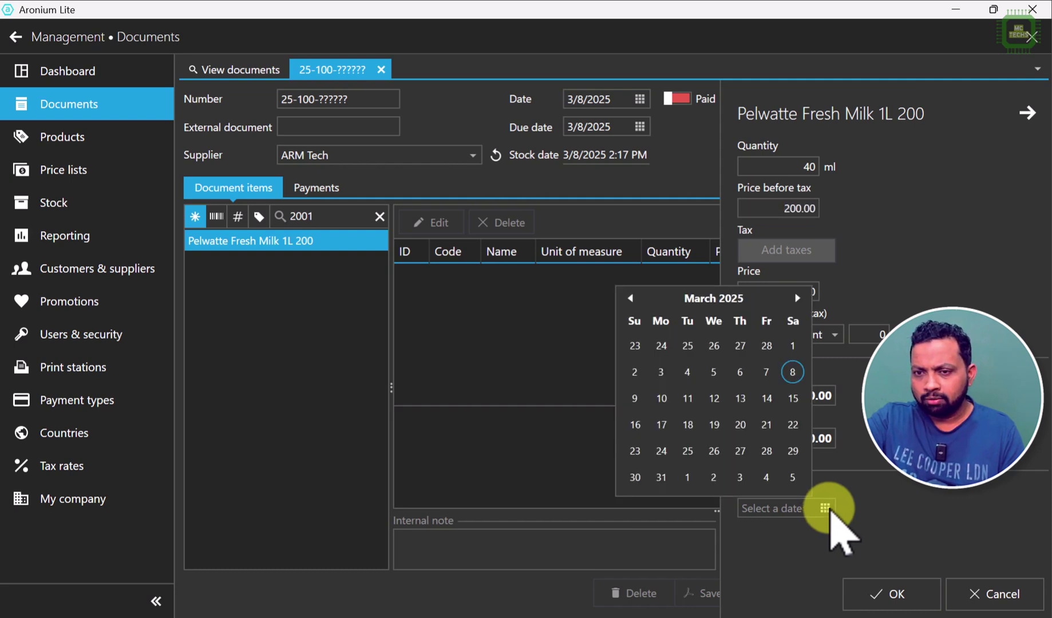
pyautogui.click(793, 398)
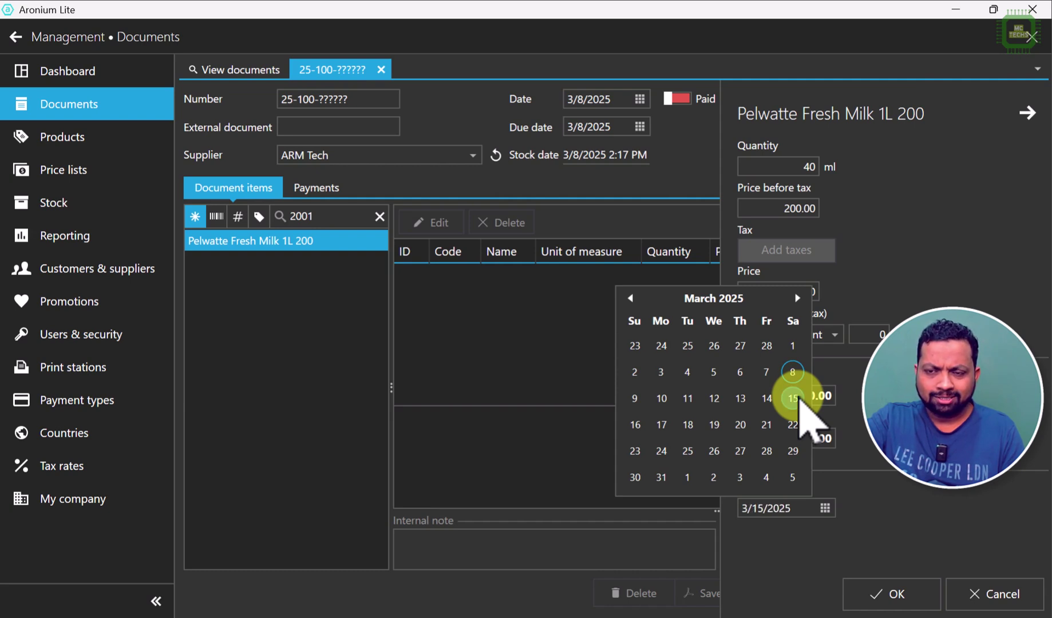
pyautogui.click(767, 398)
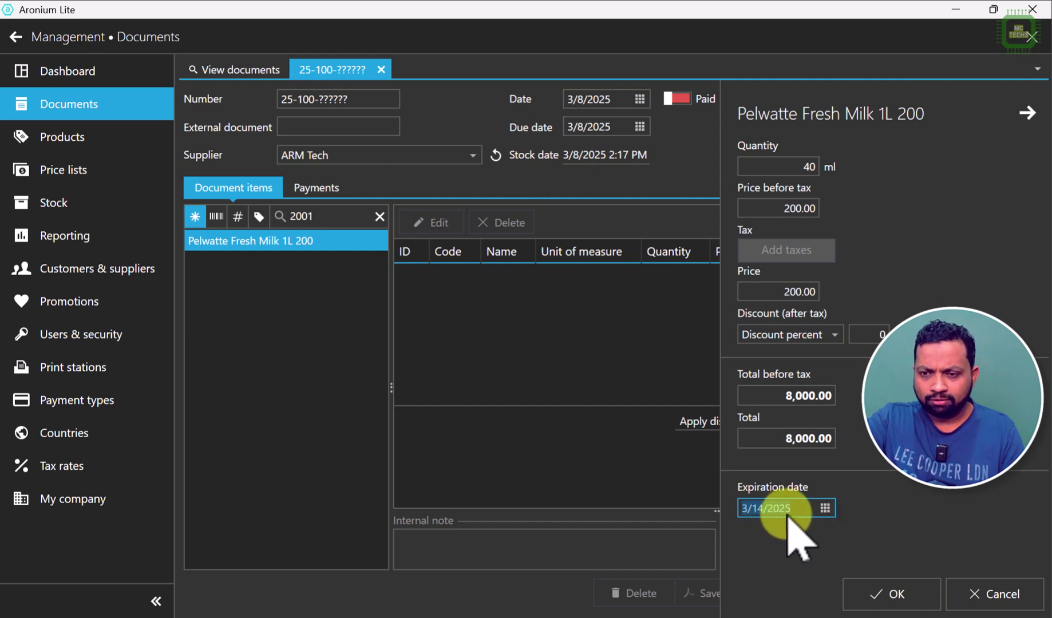
pyautogui.click(887, 594)
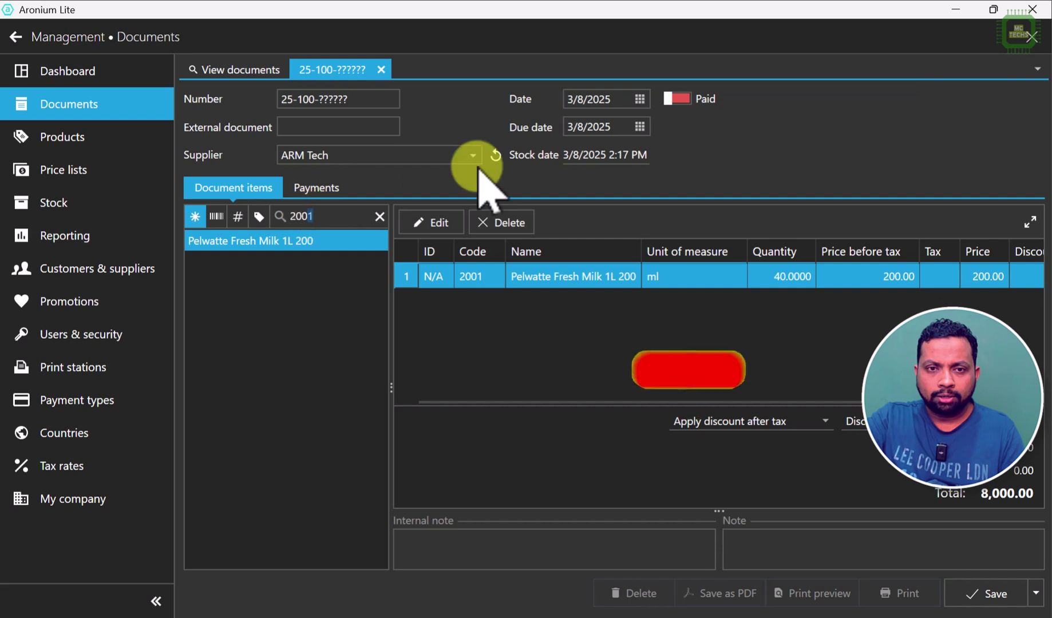
# - Find product 2002, Lucky Lanka CoolMilk 1L, and add it to the purchase with quantity 50 and expiration date 3/14/2025
pyautogui.write('2')
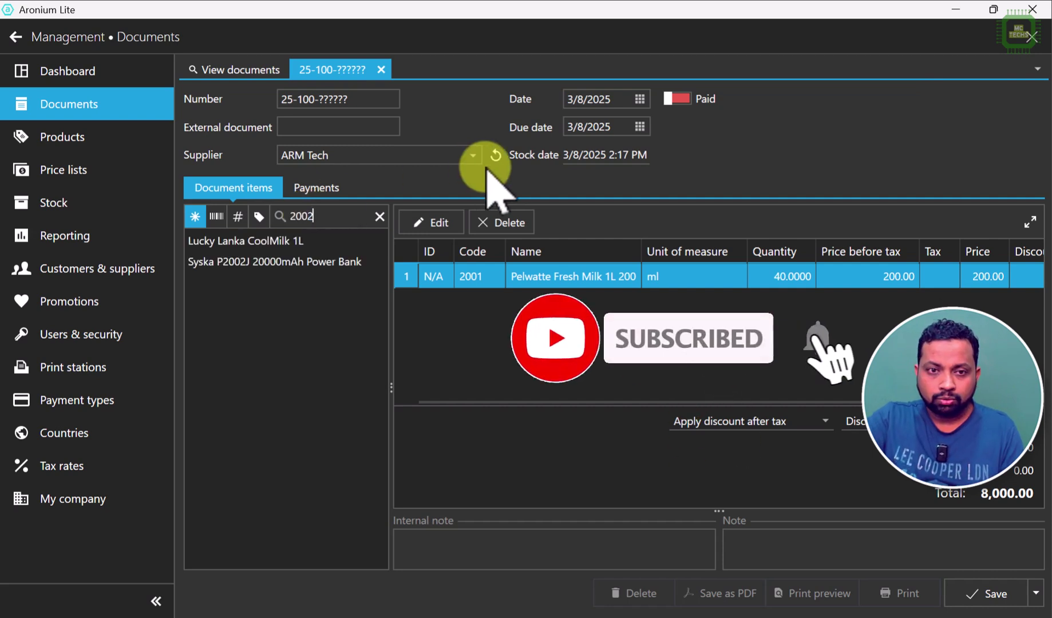
pyautogui.press('Down')
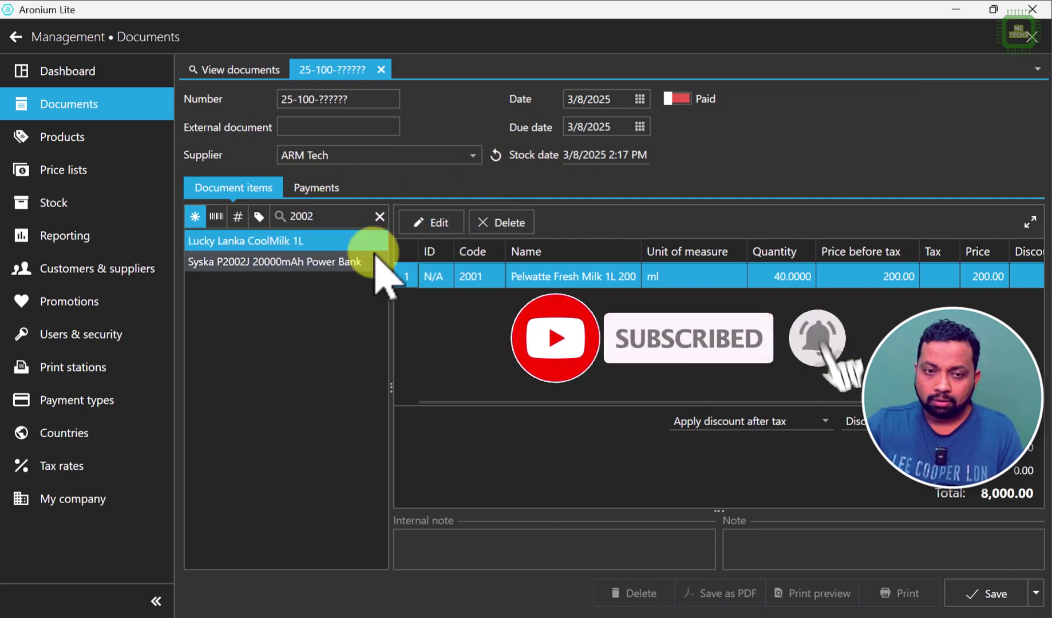
pyautogui.doubleClick(334, 243)
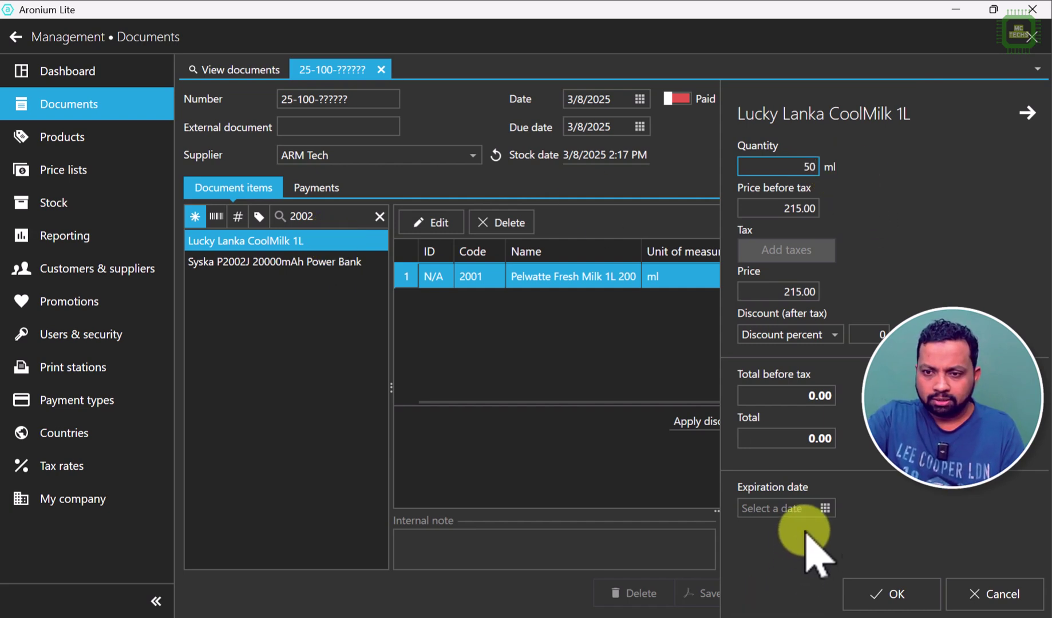
pyautogui.click(825, 508)
pyautogui.click(767, 399)
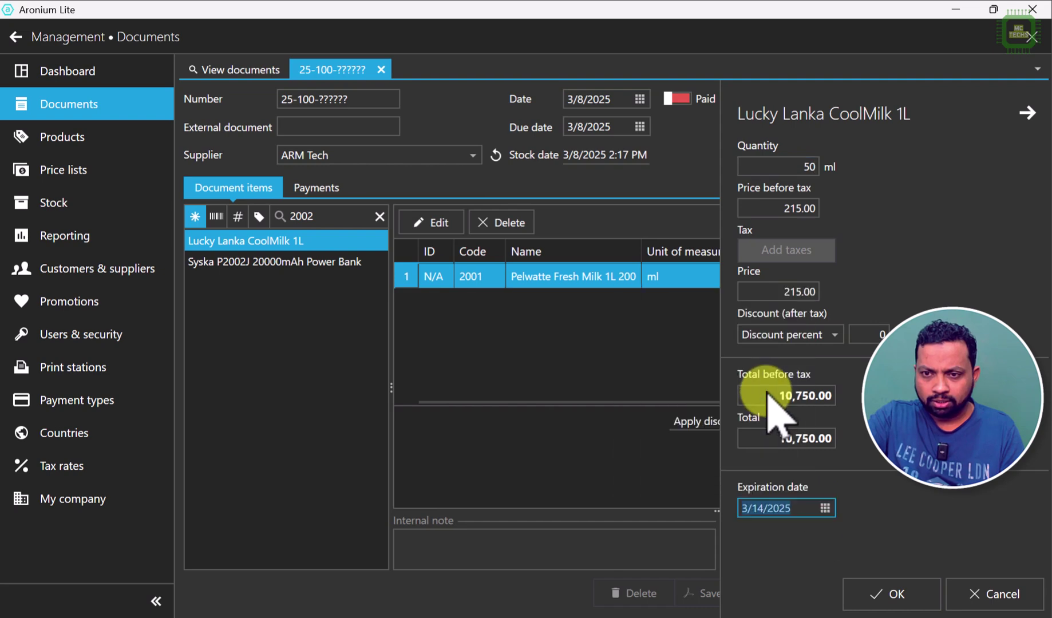
pyautogui.click(888, 590)
# - Find product 2003, Kotmale Drinking Yogurt 200ml 85, and add it to the purchase with quantity 100 and expiration date 3/11/2025
pyautogui.doubleClick(343, 215)
pyautogui.write('2003')
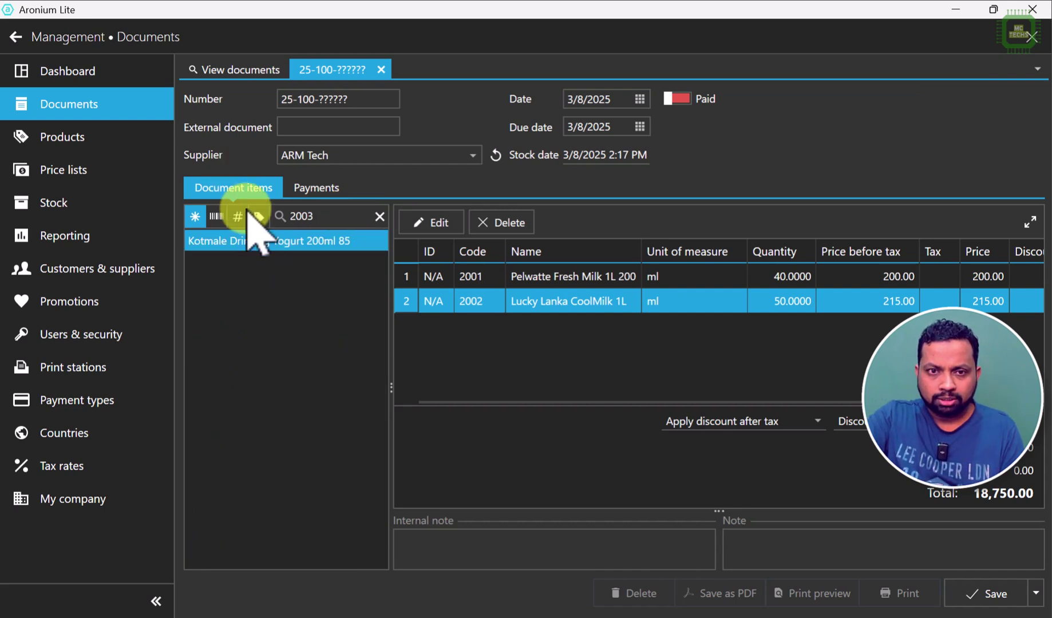
pyautogui.click(302, 246)
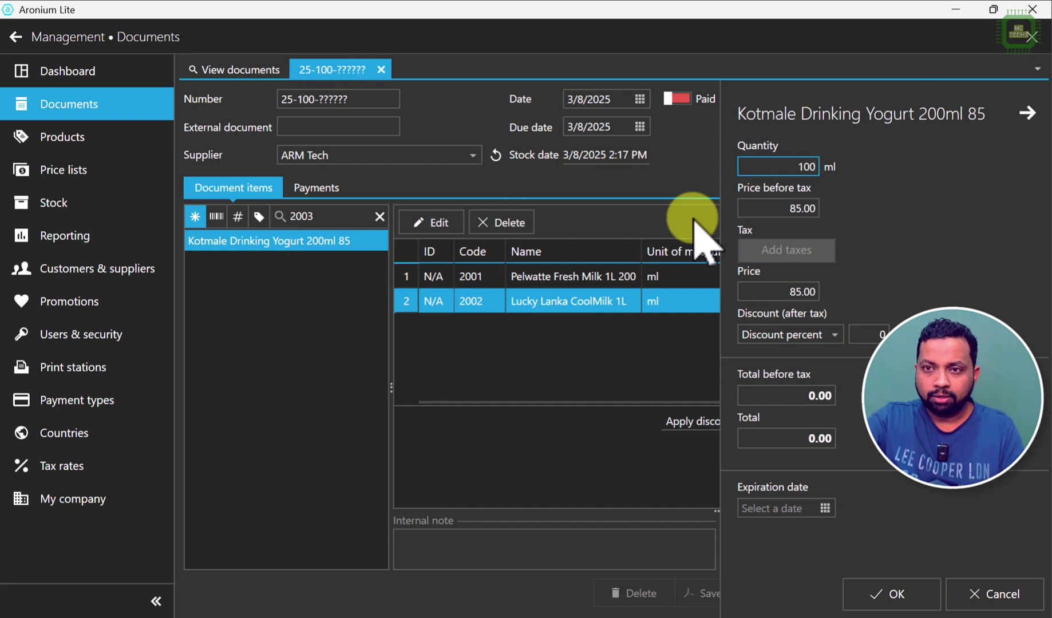
pyautogui.click(825, 509)
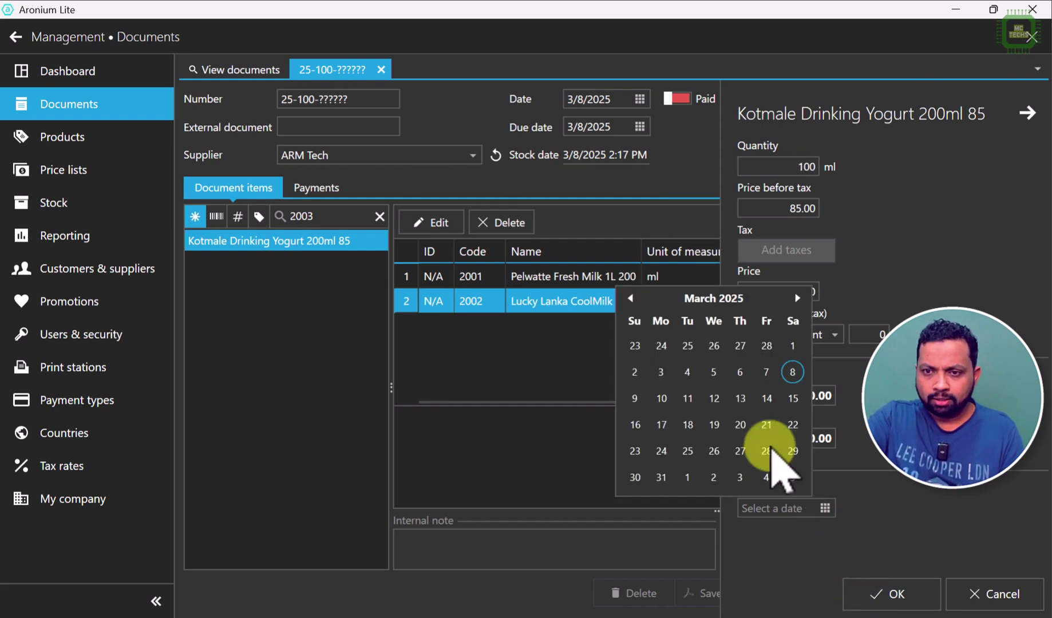
pyautogui.click(687, 399)
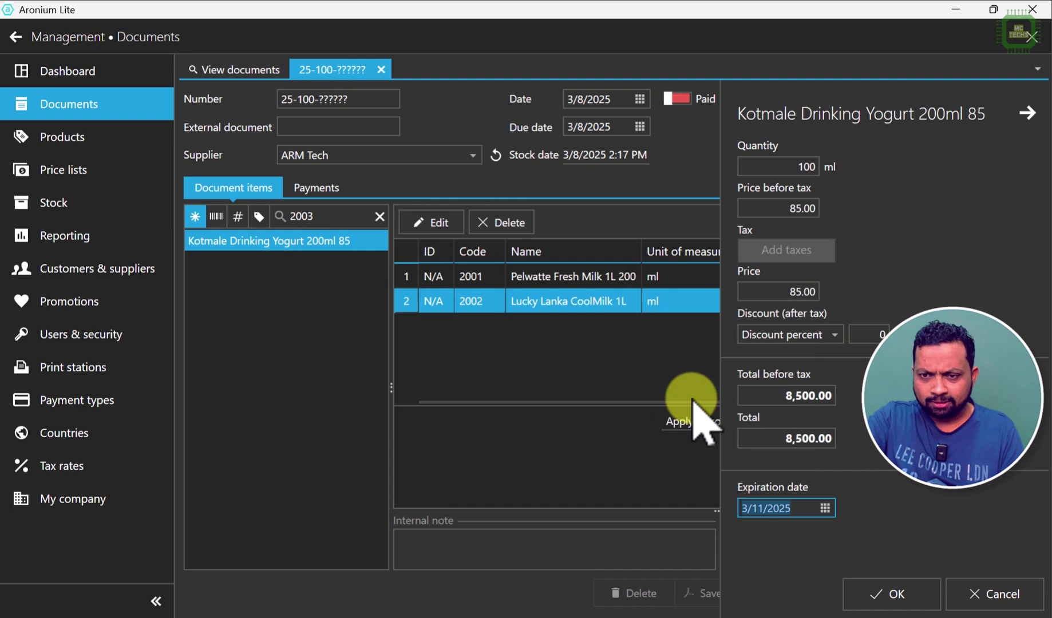
pyautogui.click(889, 592)
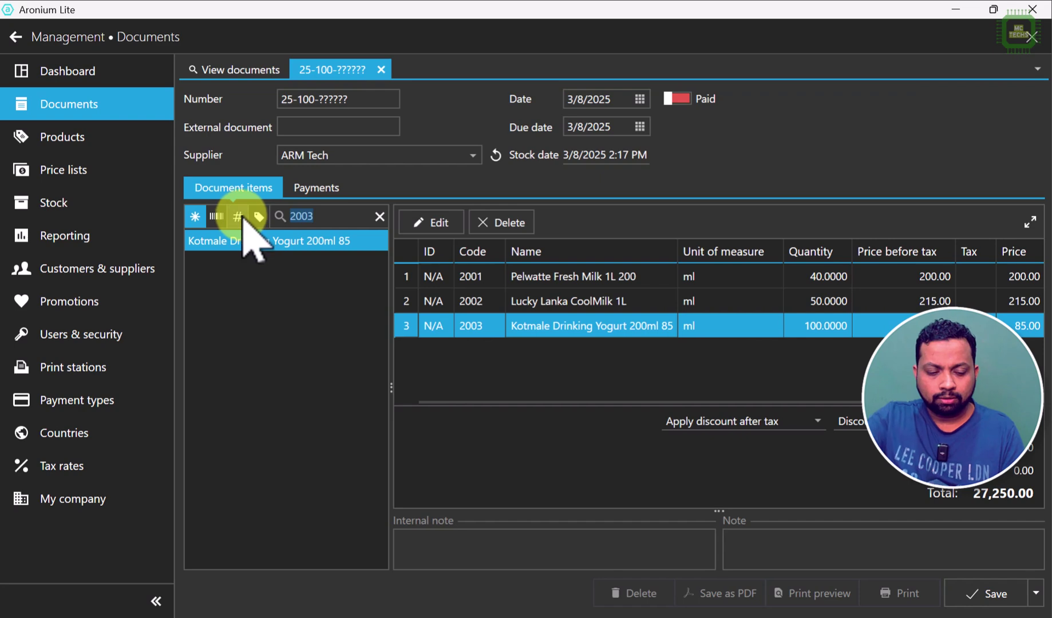
# - Find product 2004, Ambewela Cheese 200g 500, and add it to the purchase with quantity 100 and expiration date 3/20/2025
pyautogui.write('2004')
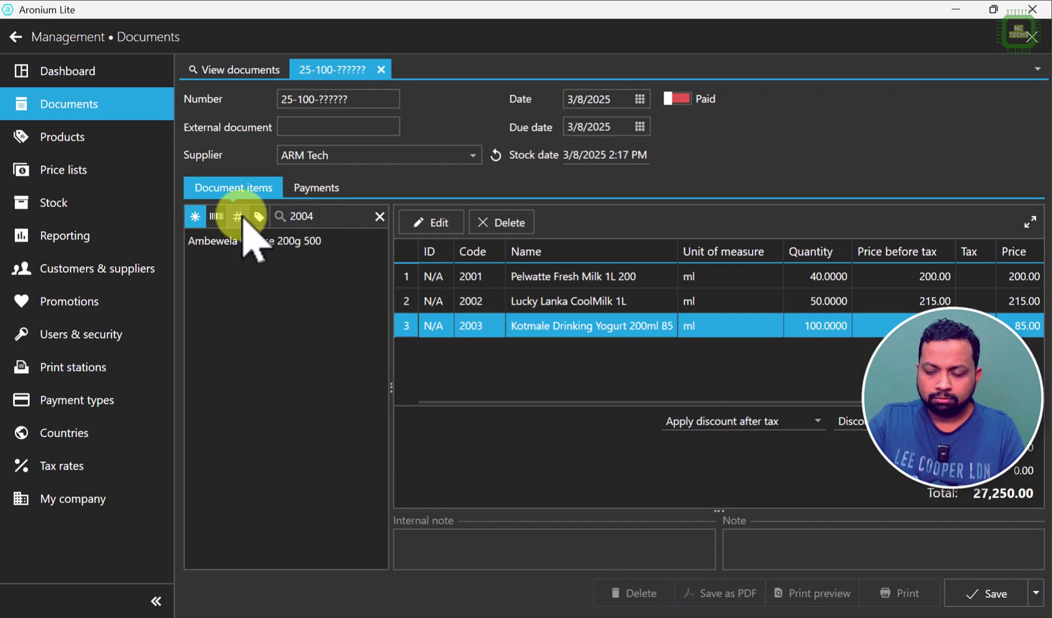
pyautogui.press('Down')
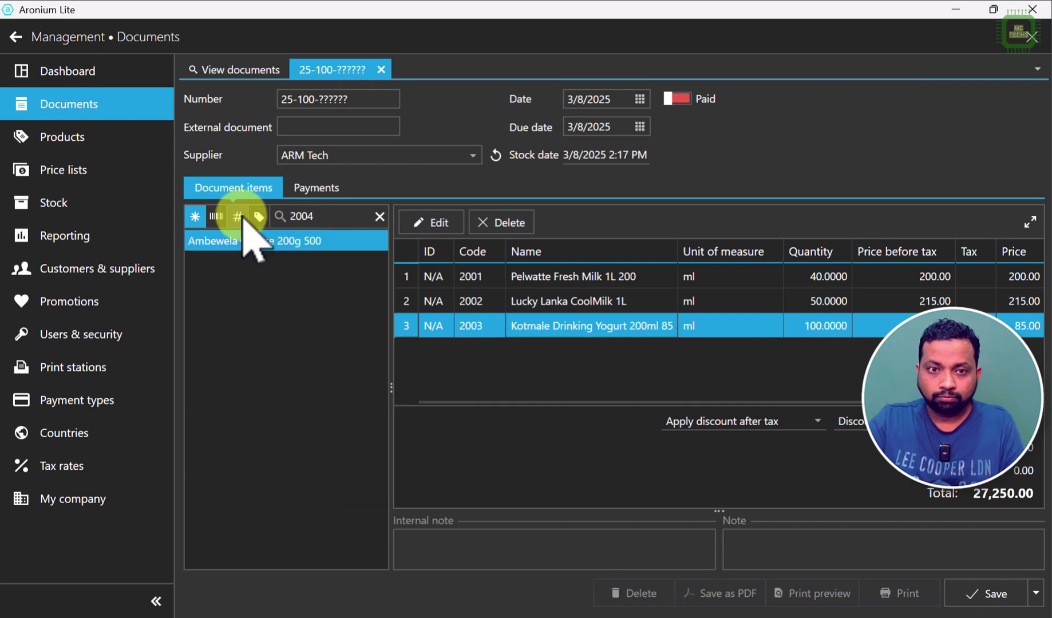
pyautogui.doubleClick(316, 242)
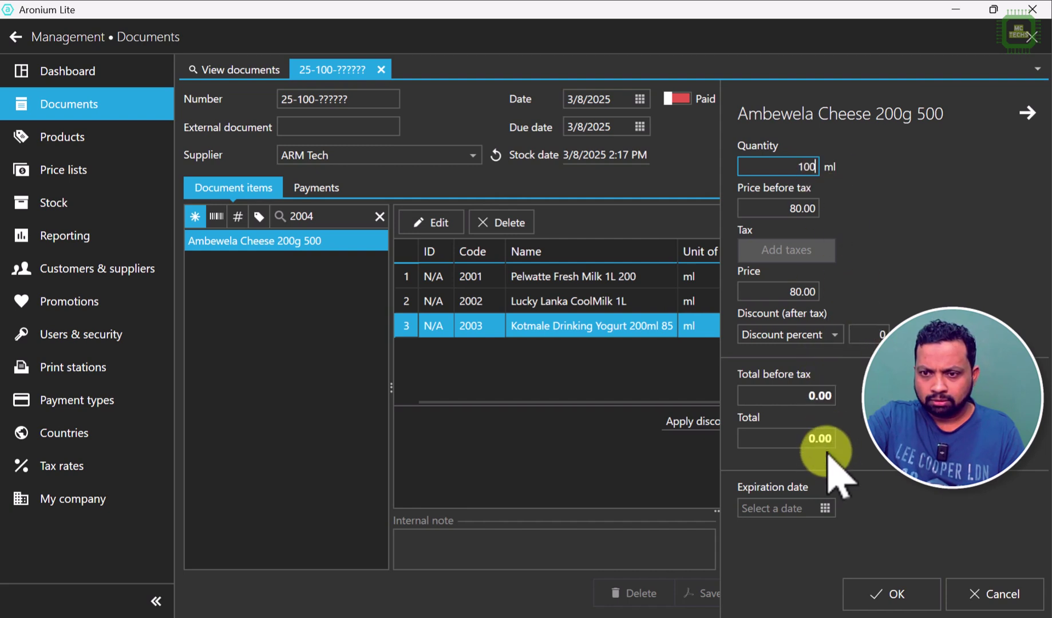
pyautogui.click(823, 509)
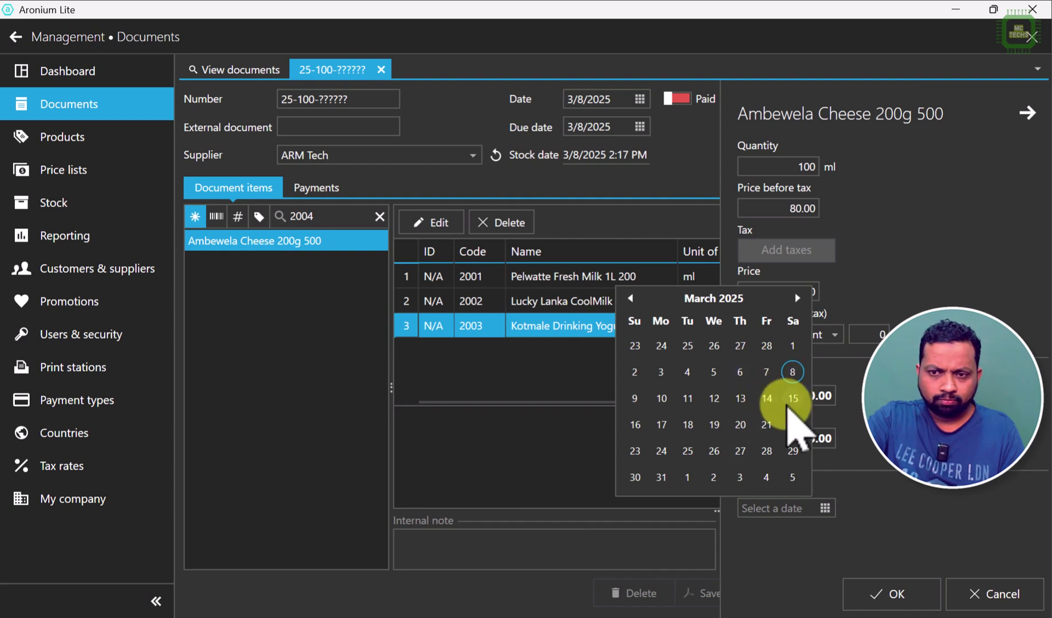
pyautogui.click(740, 425)
pyautogui.click(886, 594)
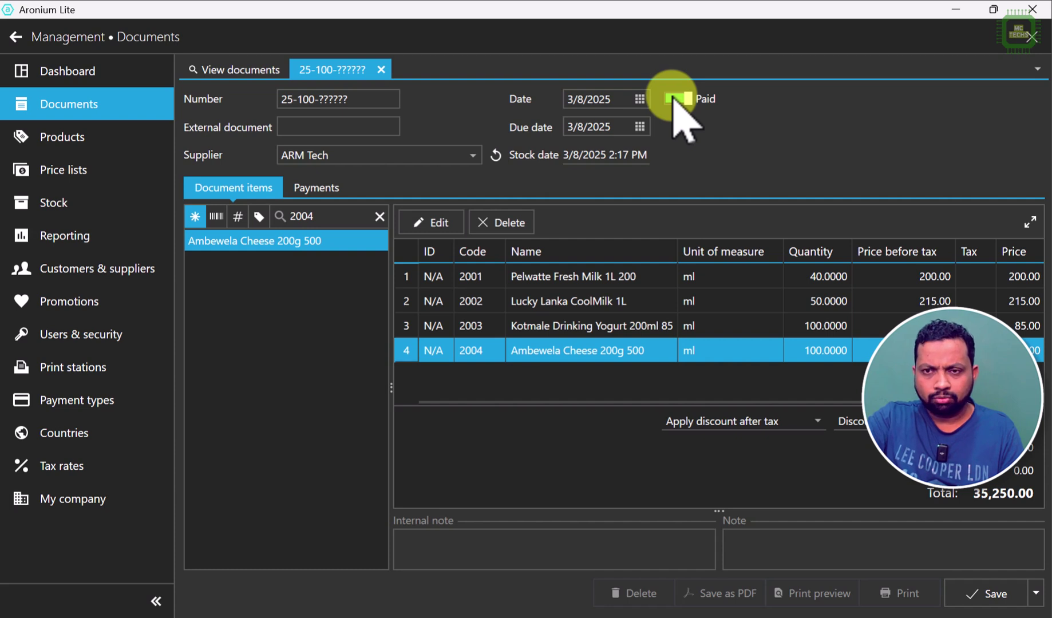
# - Set the purchase document's supplier to iCare and save the document
pyautogui.click(430, 153)
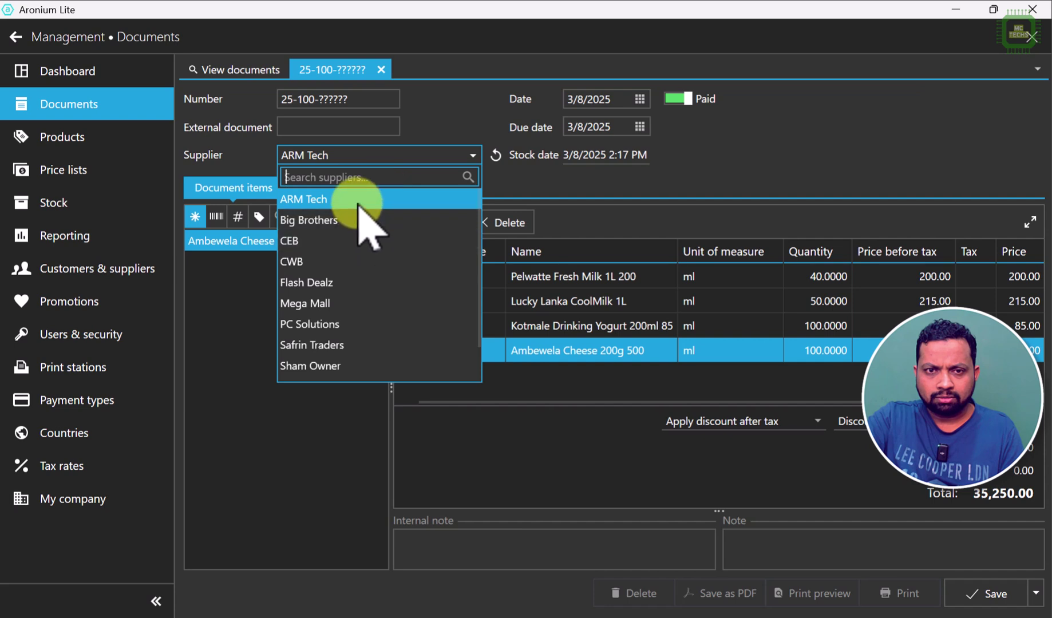
pyautogui.write('ic')
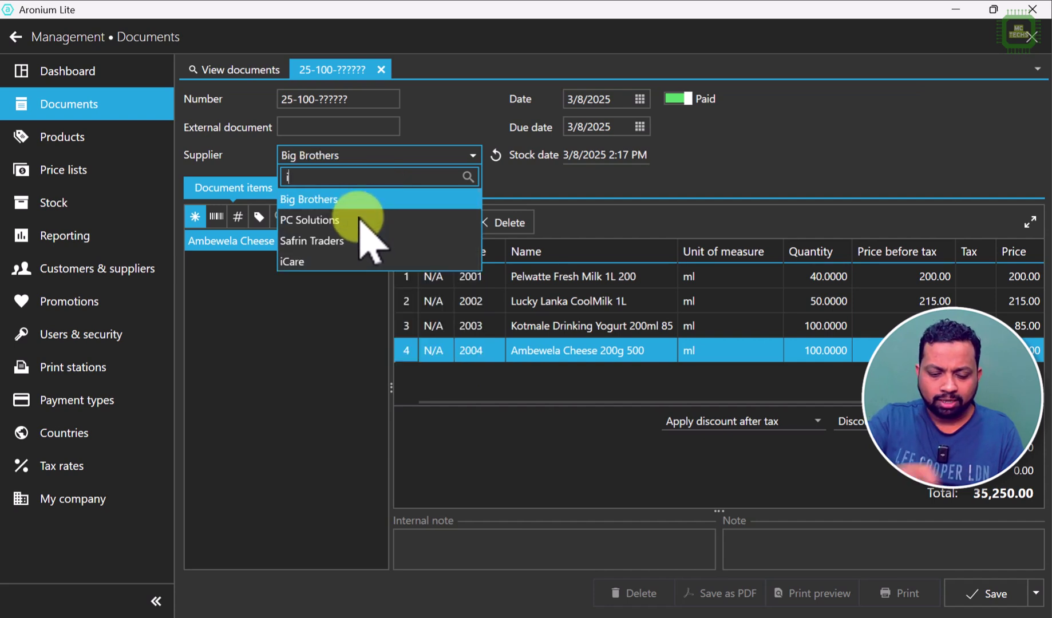
pyautogui.click(318, 199)
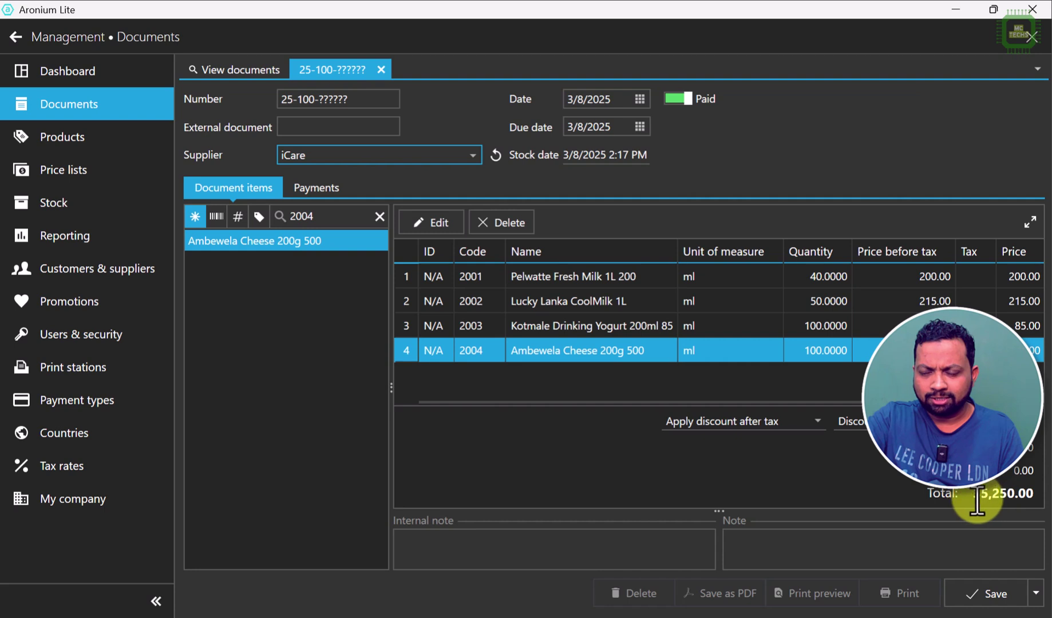
pyautogui.click(996, 595)
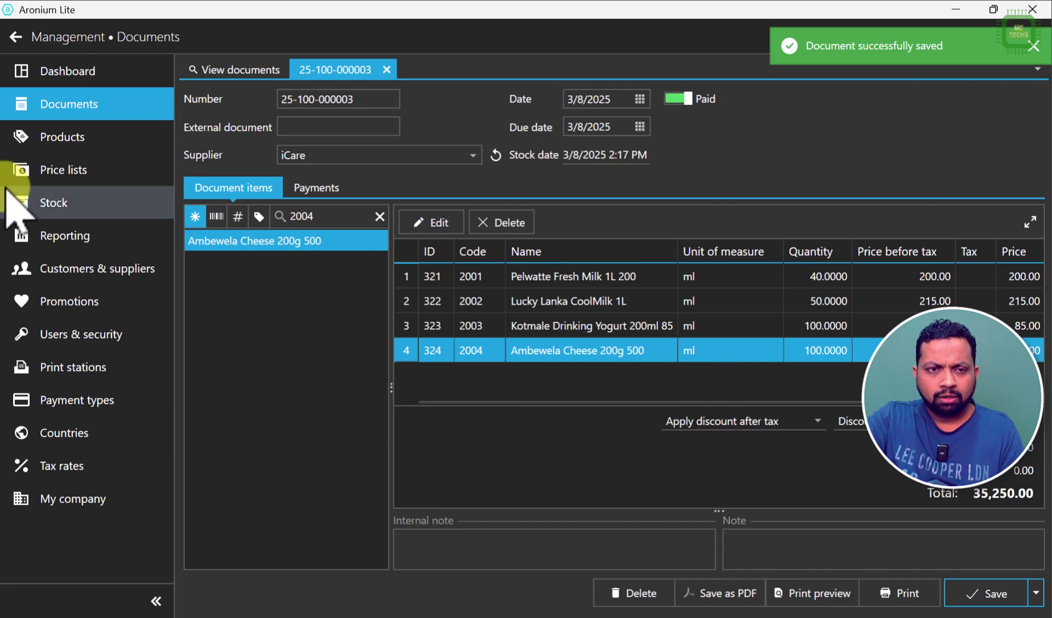
# - Check the stock quantities of the Dairy Items product group and return to the sales screen
pyautogui.click(60, 203)
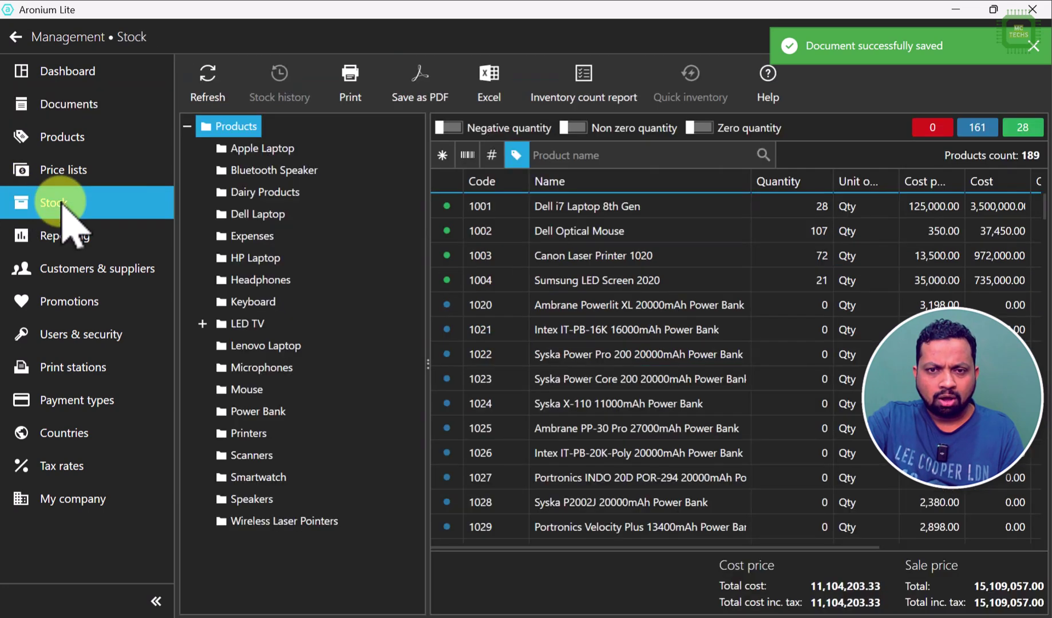
pyautogui.click(250, 191)
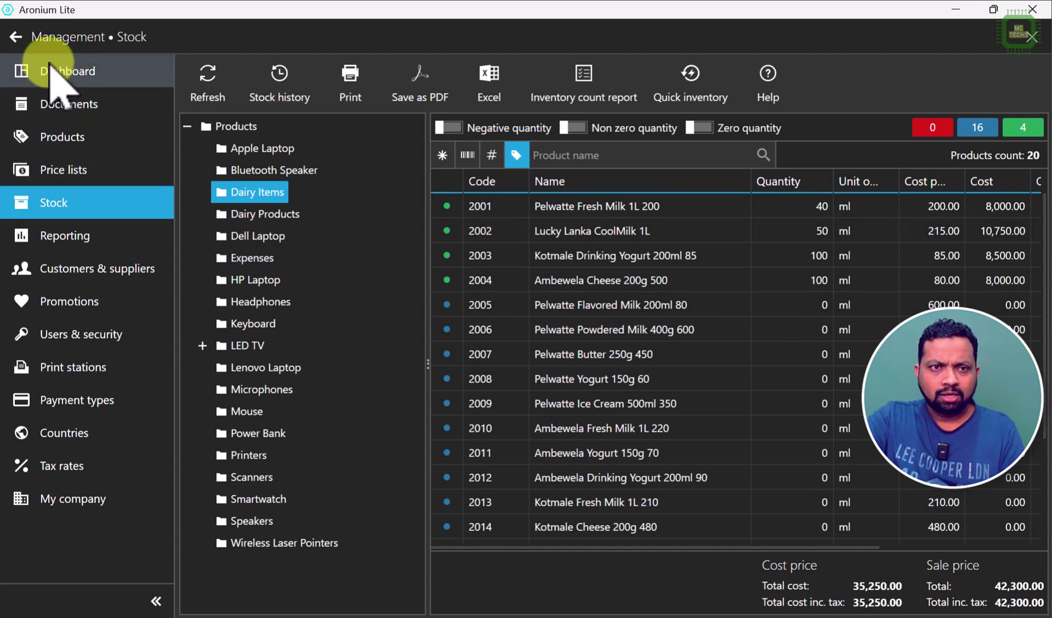
pyautogui.click(17, 36)
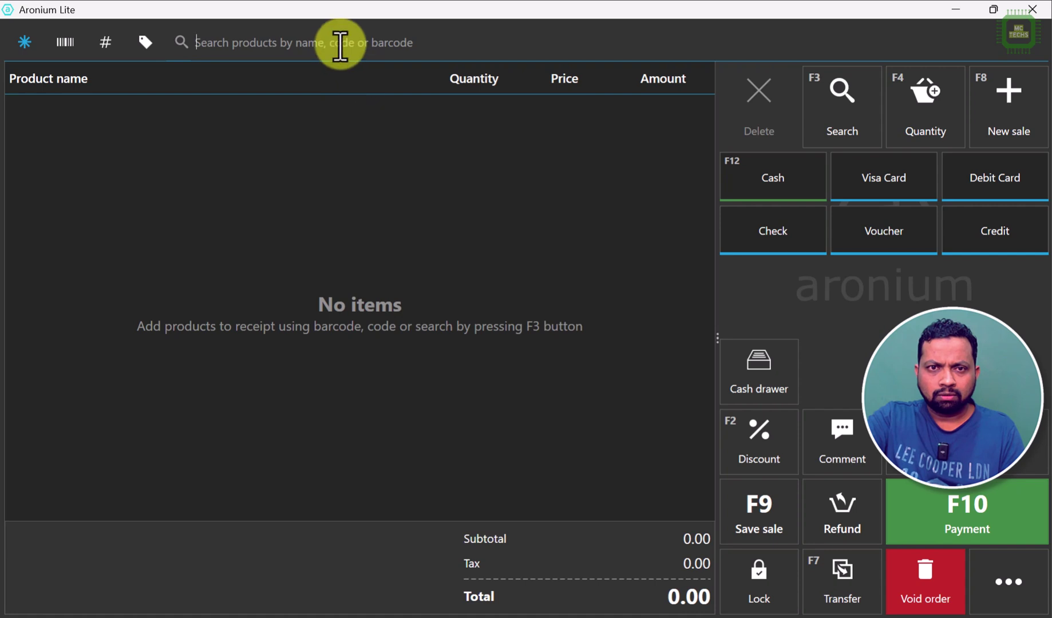
# - Add product 2001, Pelwatte Fresh Milk 1L 200, to the sale at the price of 240 and set its quantity to 10
pyautogui.write('2001')
pyautogui.press('Return')
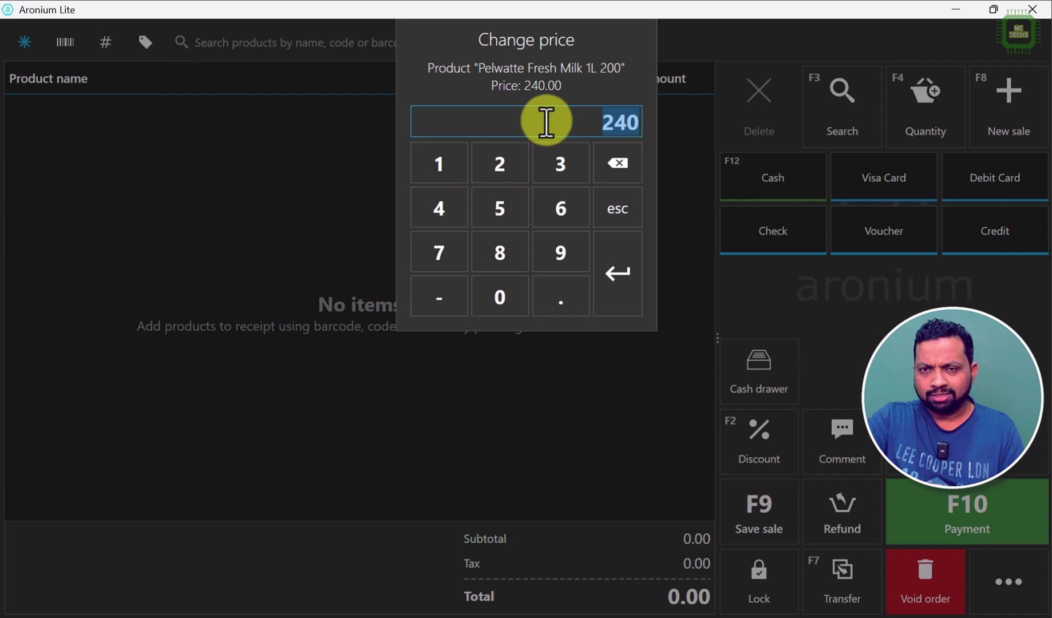
pyautogui.click(621, 283)
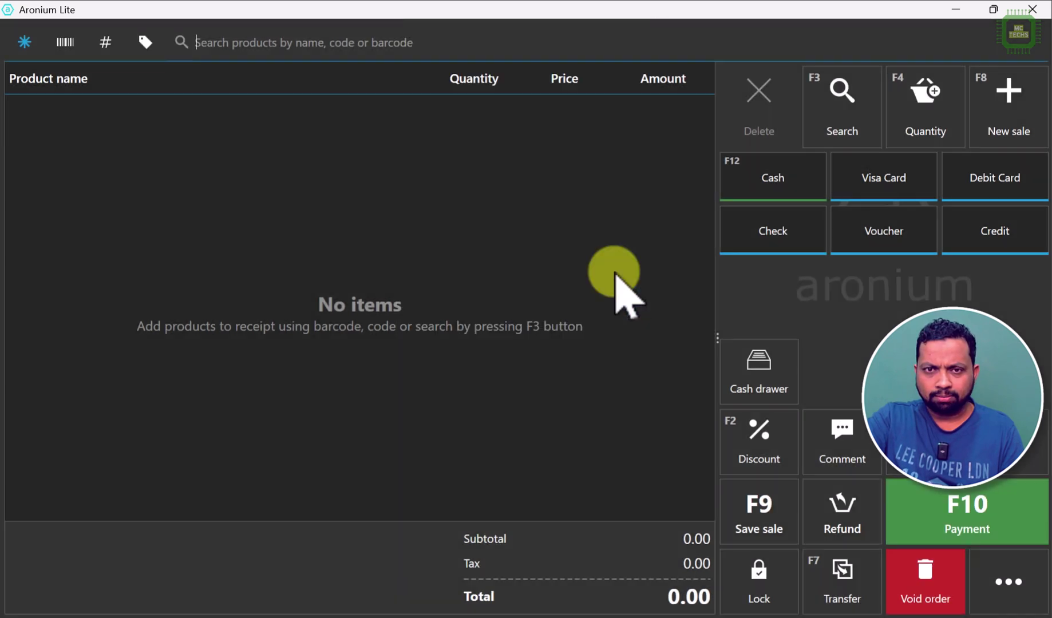
pyautogui.click(495, 121)
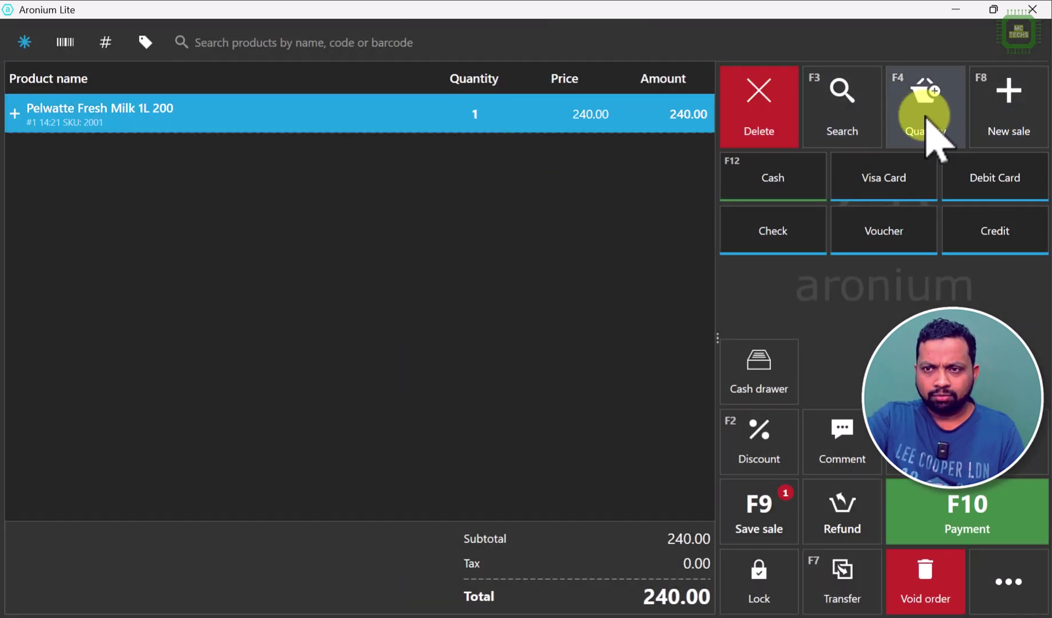
pyautogui.click(929, 117)
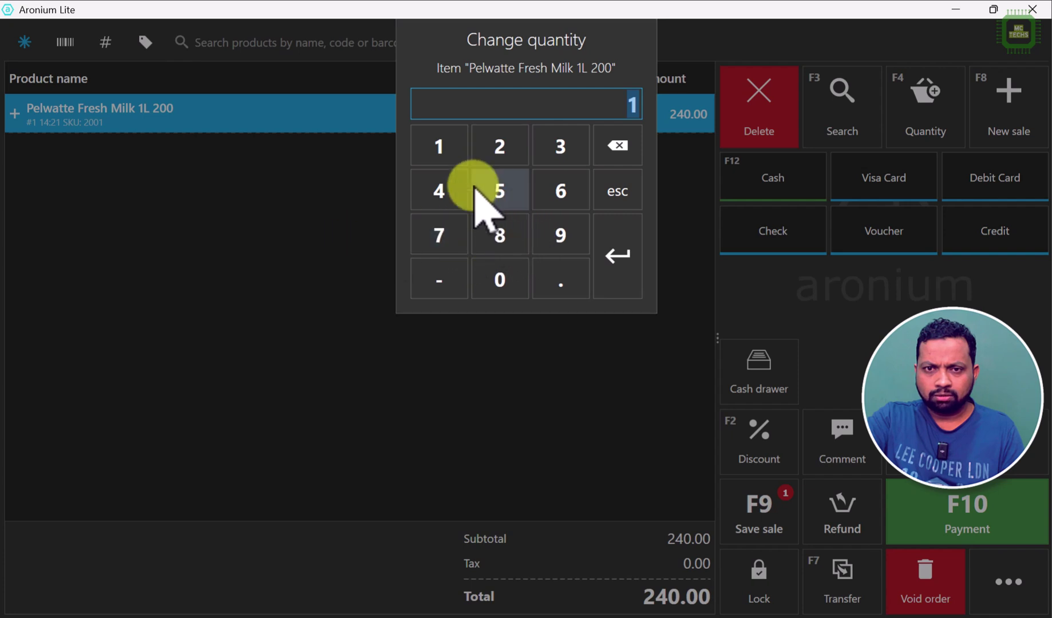
pyautogui.click(441, 150)
pyautogui.click(500, 281)
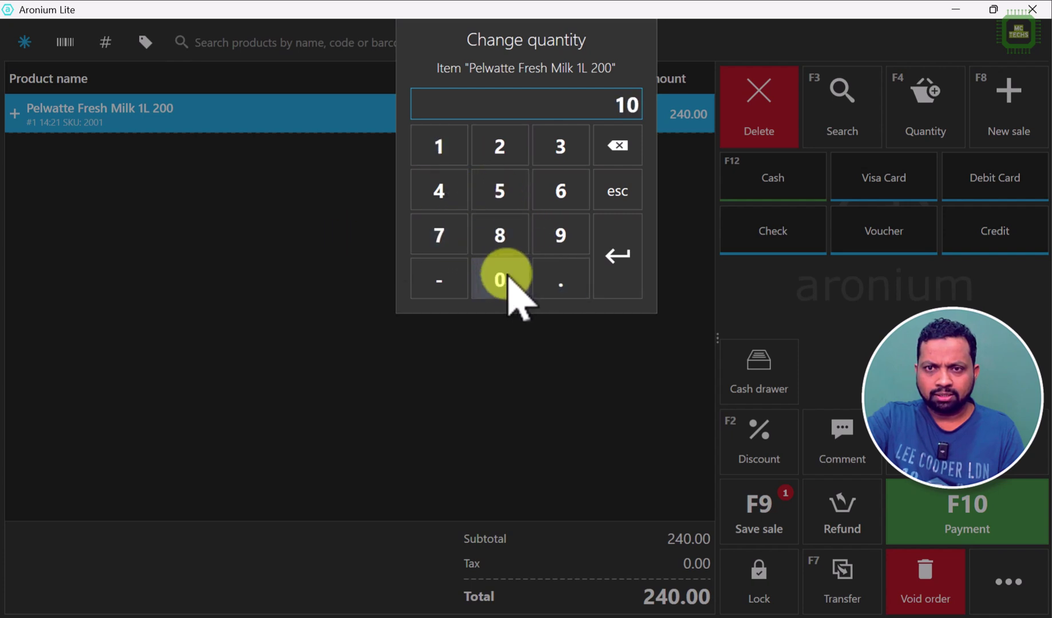
pyautogui.click(617, 263)
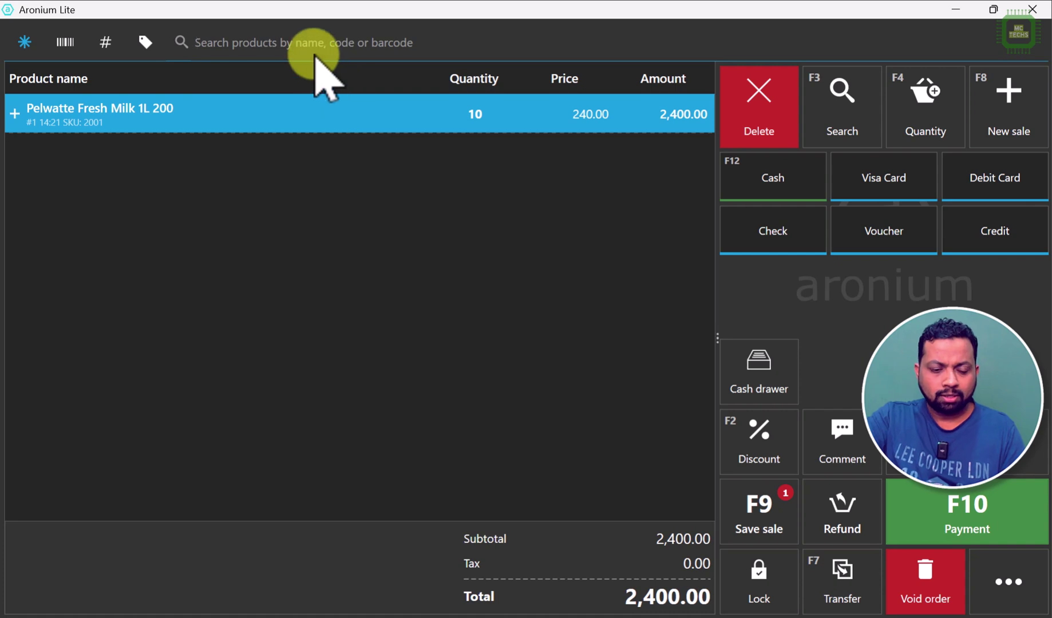
# - Add product 2002, Lucky Lanka CoolMilk 1L, to the sale at the price of 258 and set its quantity to 5
pyautogui.write('2002')
pyautogui.press('Return')
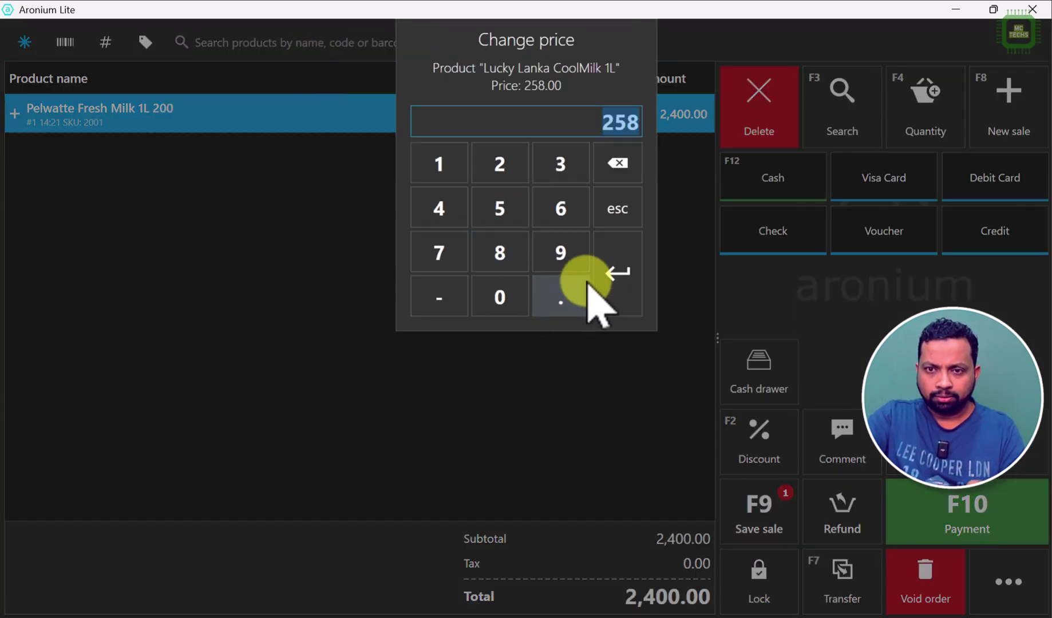
pyautogui.click(611, 268)
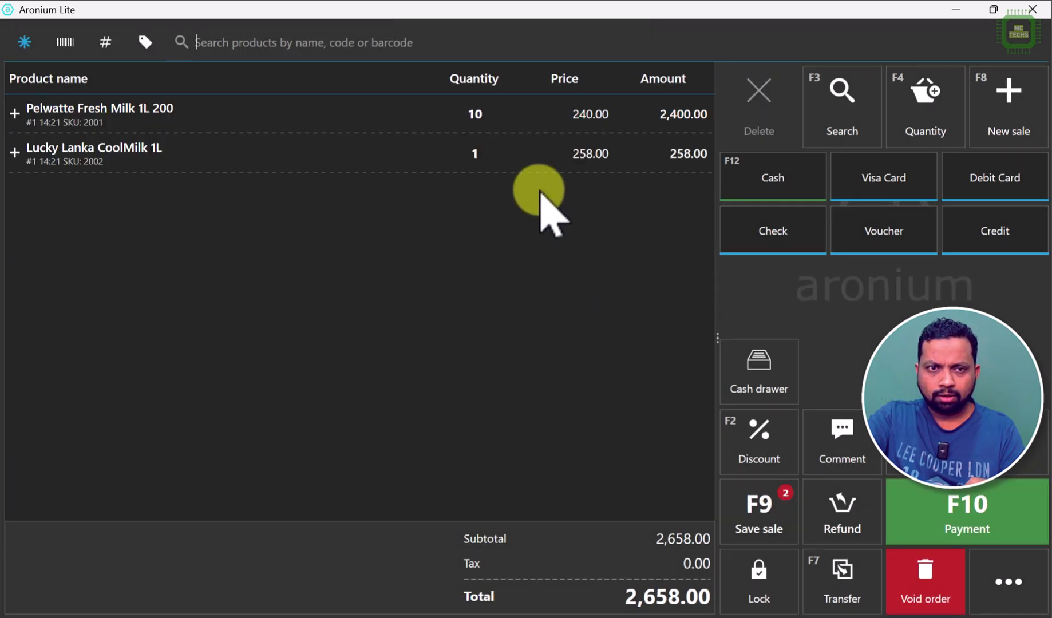
pyautogui.click(535, 166)
pyautogui.click(905, 127)
pyautogui.click(532, 182)
pyautogui.click(625, 241)
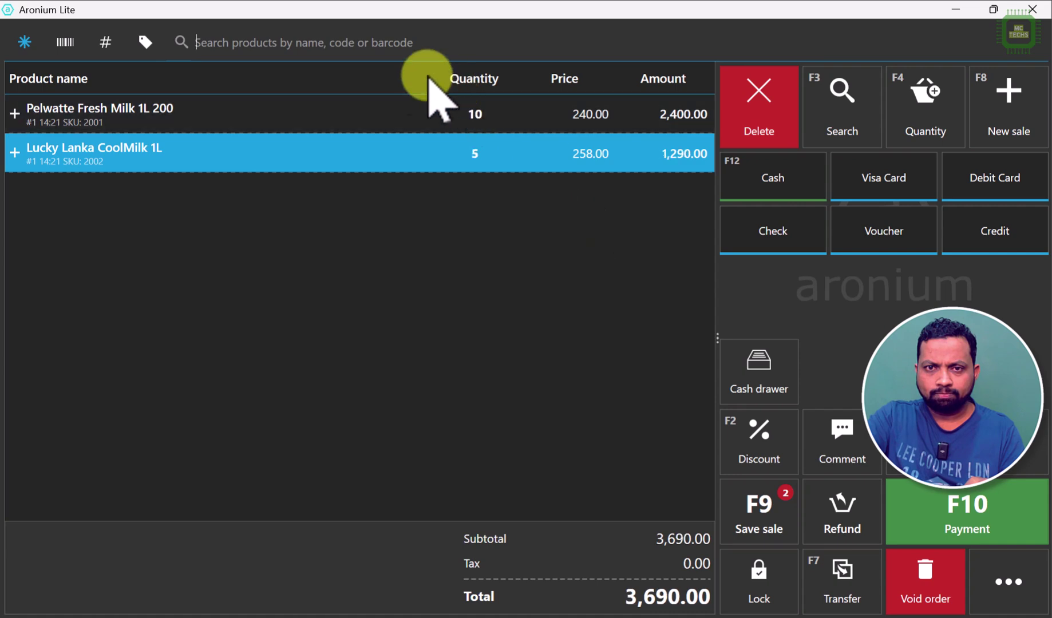
# - Add product 2003, Kotmale Drinking Yogurt 200ml 85, to the sale at the price of 102 and set its quantity to 10
pyautogui.write('2003')
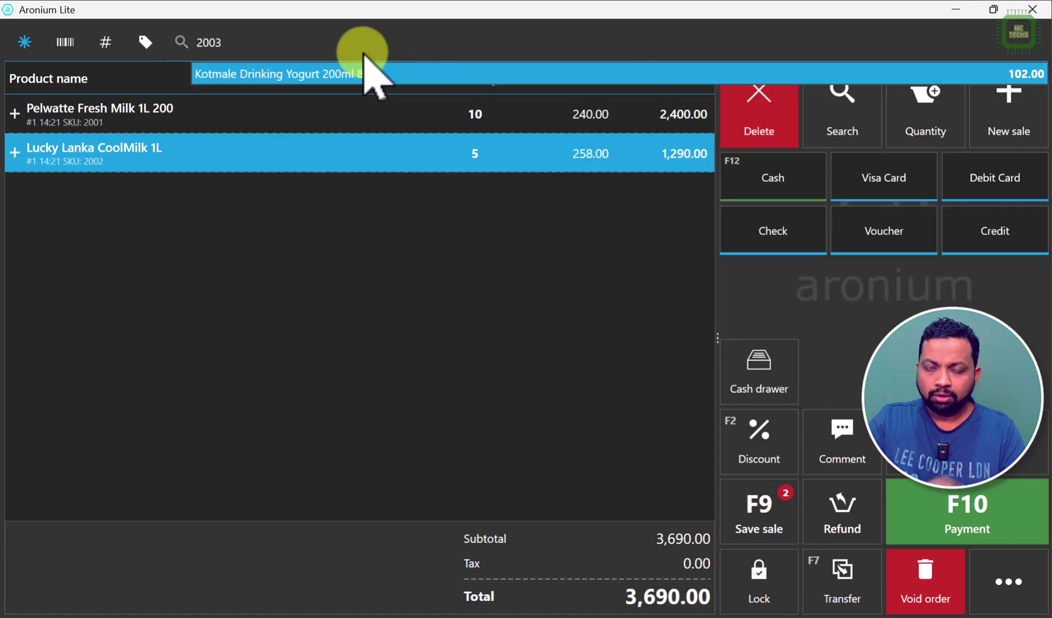
pyautogui.press('Return')
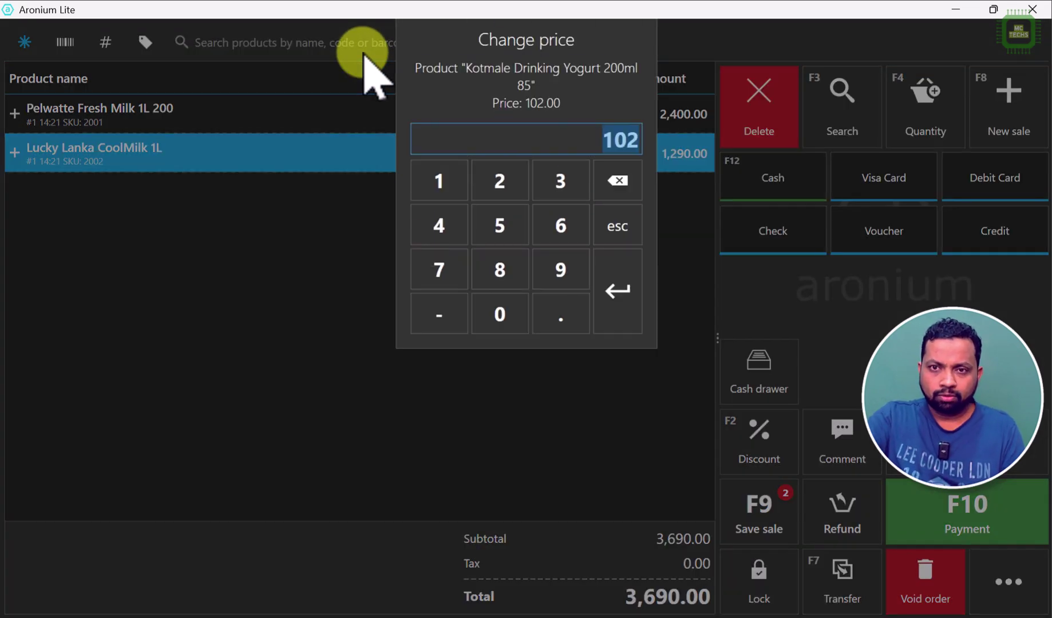
pyautogui.click(617, 291)
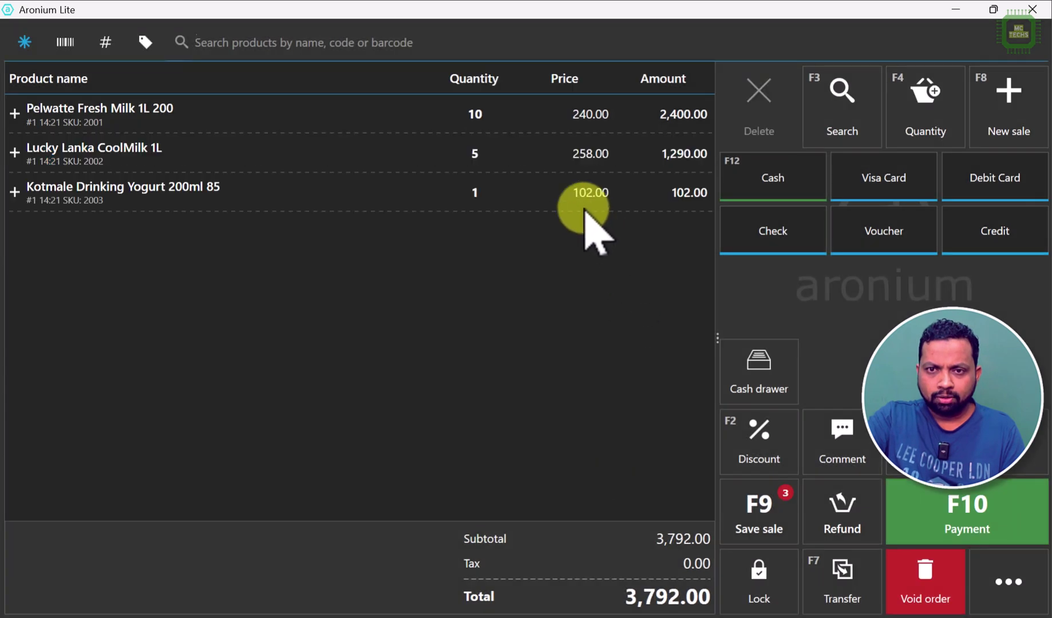
pyautogui.click(558, 198)
pyautogui.click(890, 105)
pyautogui.click(439, 147)
pyautogui.click(499, 279)
pyautogui.click(613, 269)
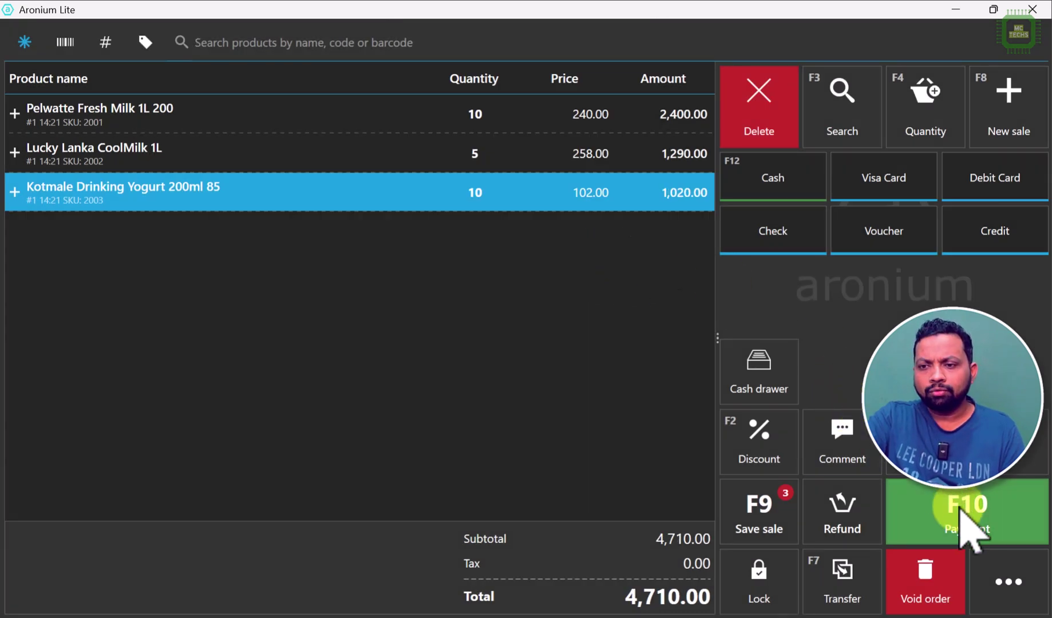
# - Open the payment for the sale, set the paid amount to 5000 and complete it as a cash payment
pyautogui.click(967, 529)
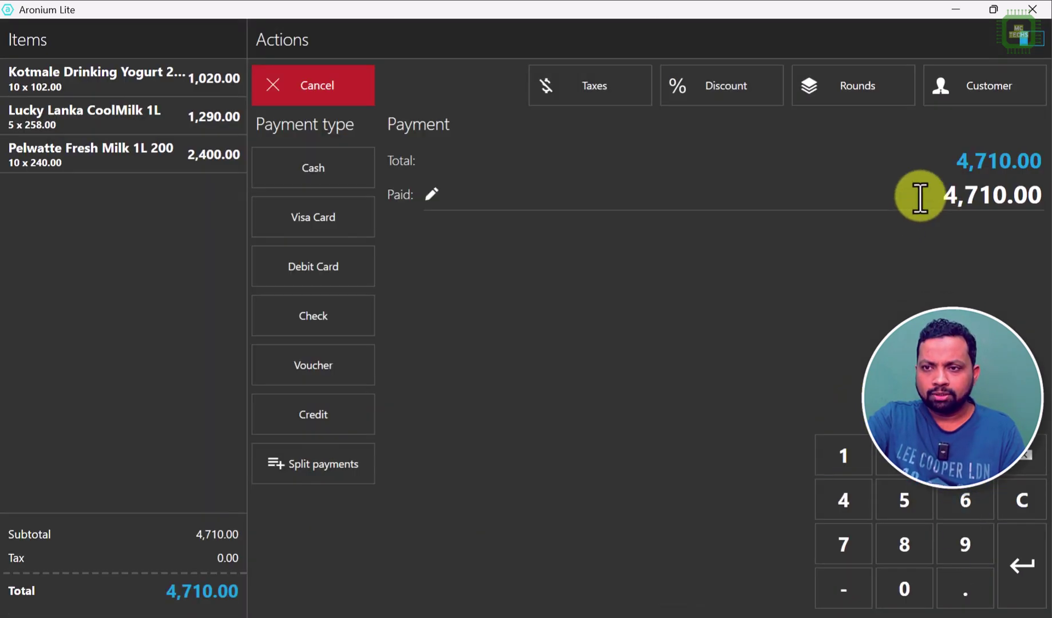
pyautogui.click(1024, 194)
pyautogui.write('5000')
pyautogui.press('Return')
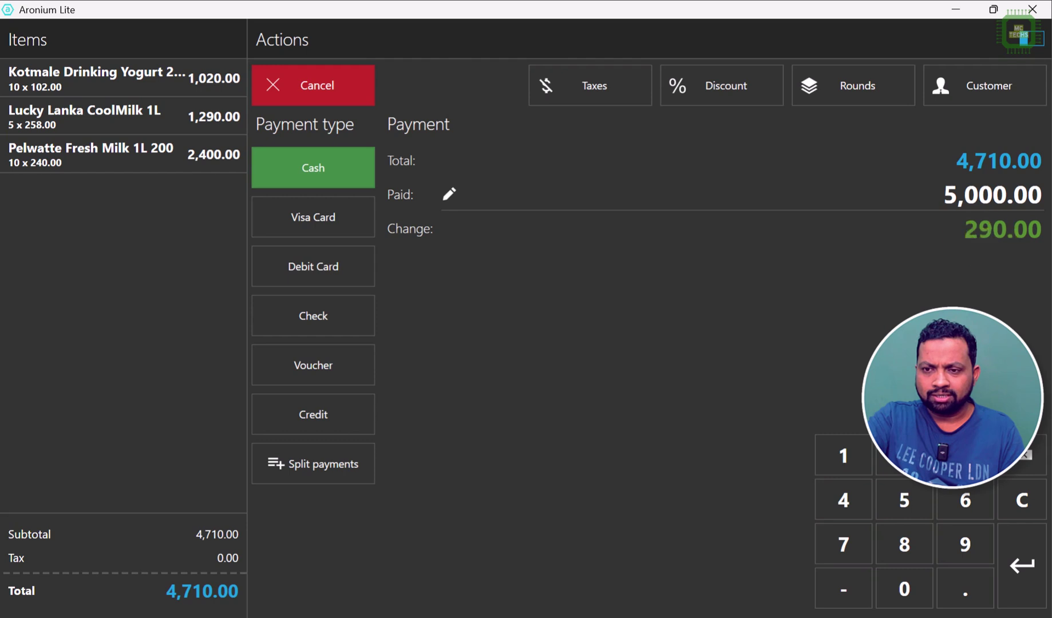
pyautogui.click(1015, 576)
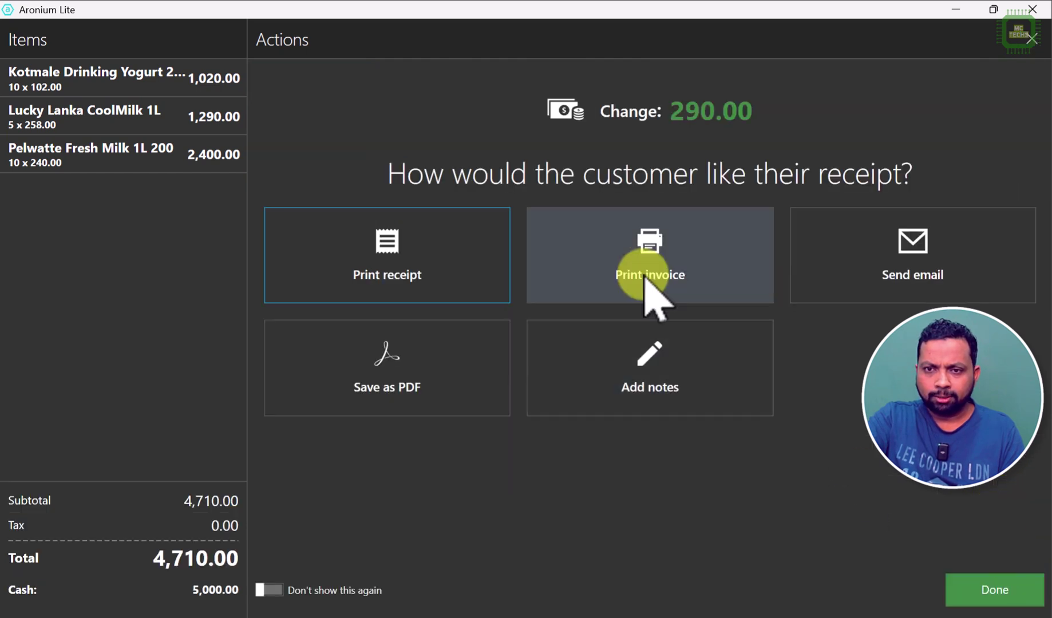
# - Print the sale's invoice to a PDF file on the Desktop, review it and close the viewer
pyautogui.click(653, 274)
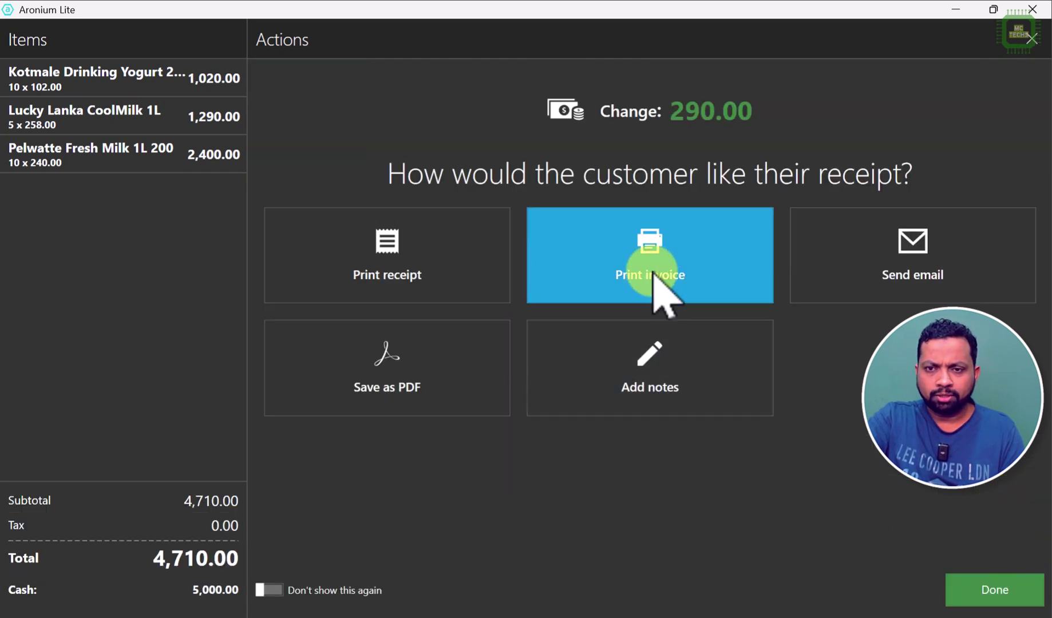
pyautogui.click(634, 406)
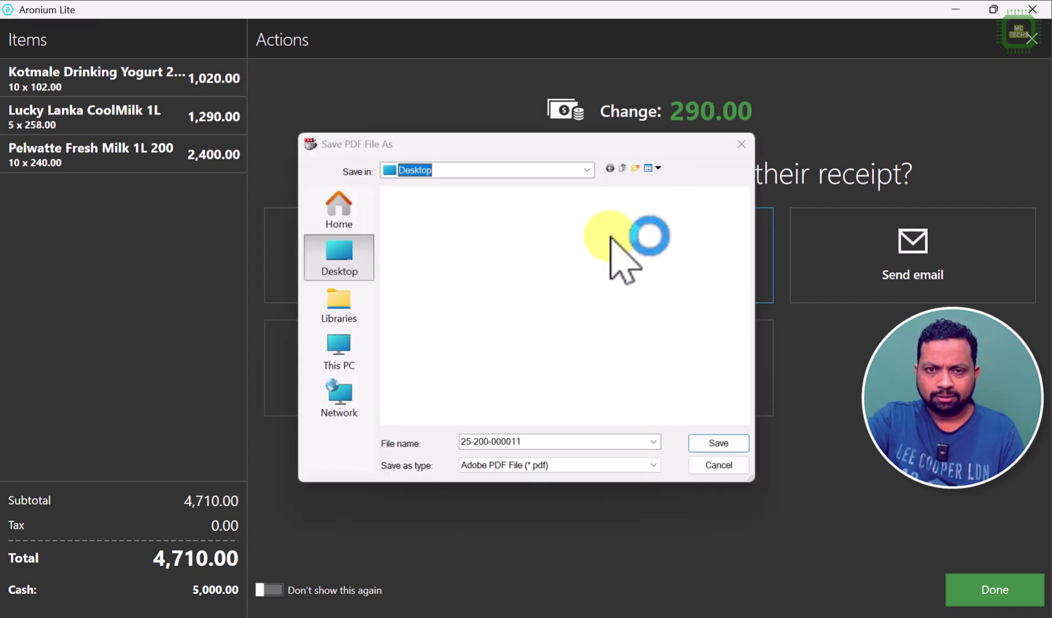
pyautogui.click(718, 444)
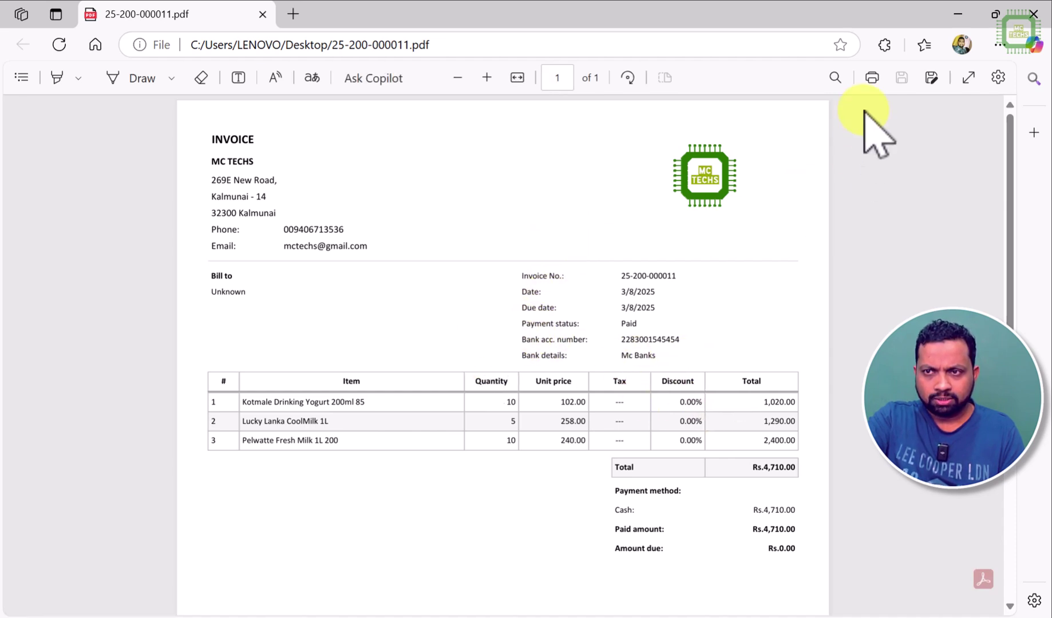
pyautogui.click(1033, 14)
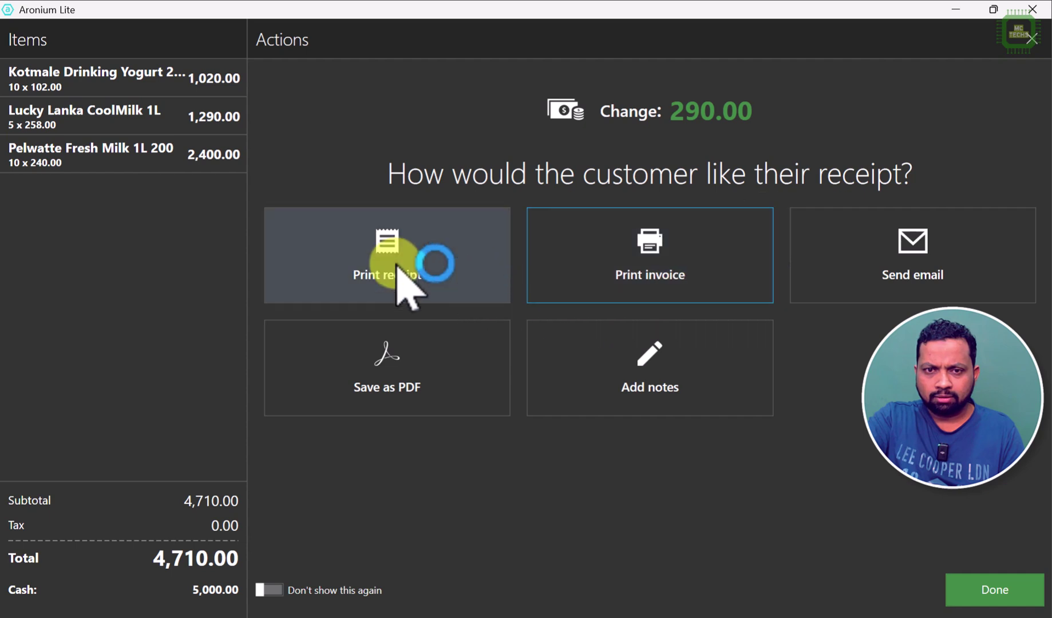
# - Print the sale's receipt to PDF on the Desktop over the existing file, review it and finish the sale
pyautogui.click(372, 258)
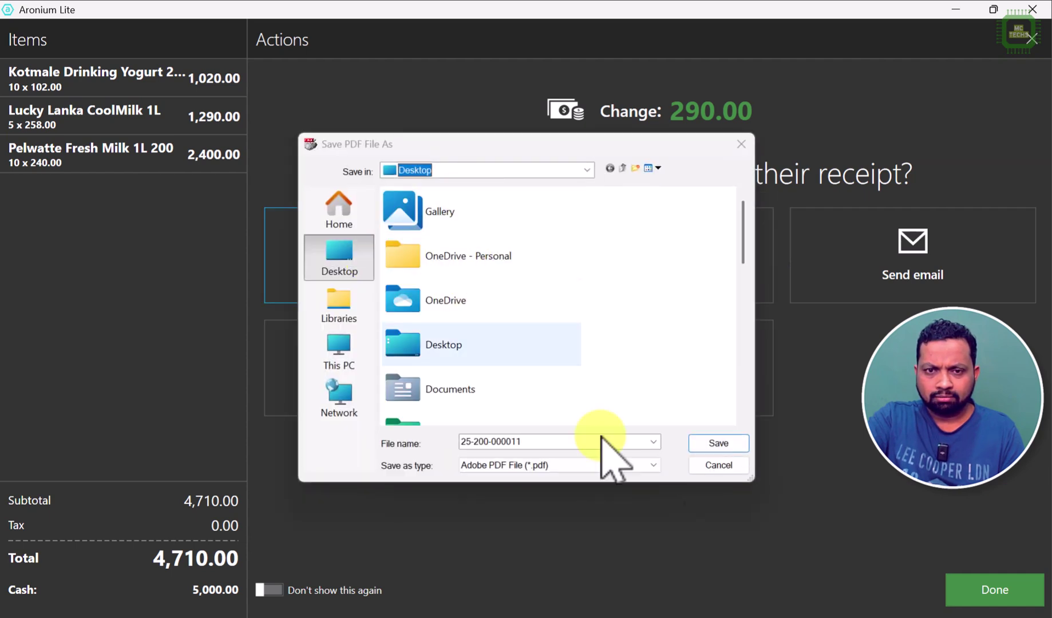
pyautogui.click(720, 444)
pyautogui.click(575, 351)
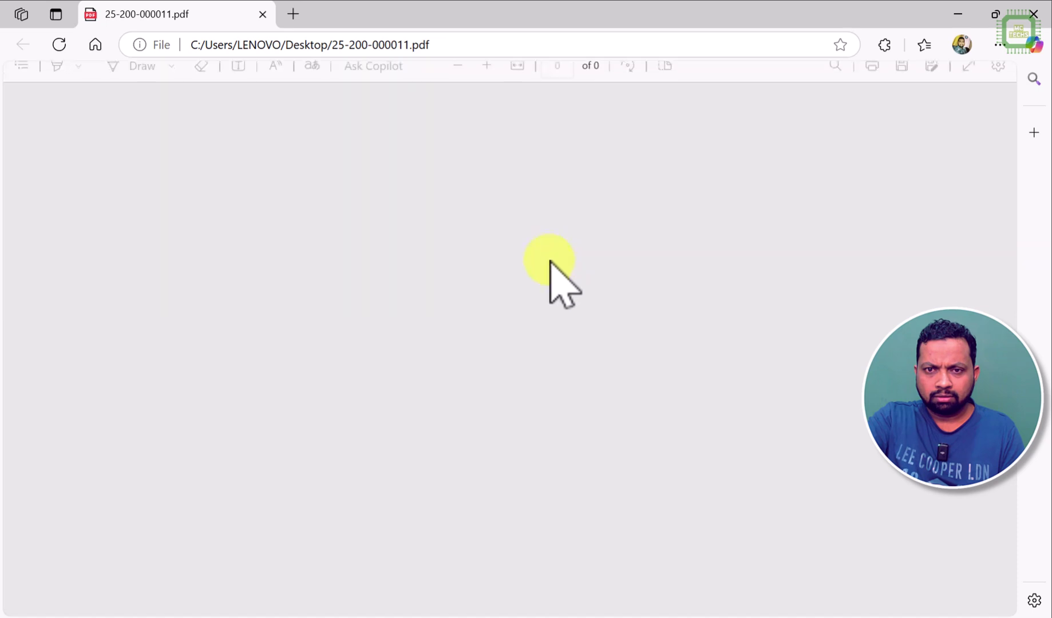
pyautogui.scroll(3, 521, 234)
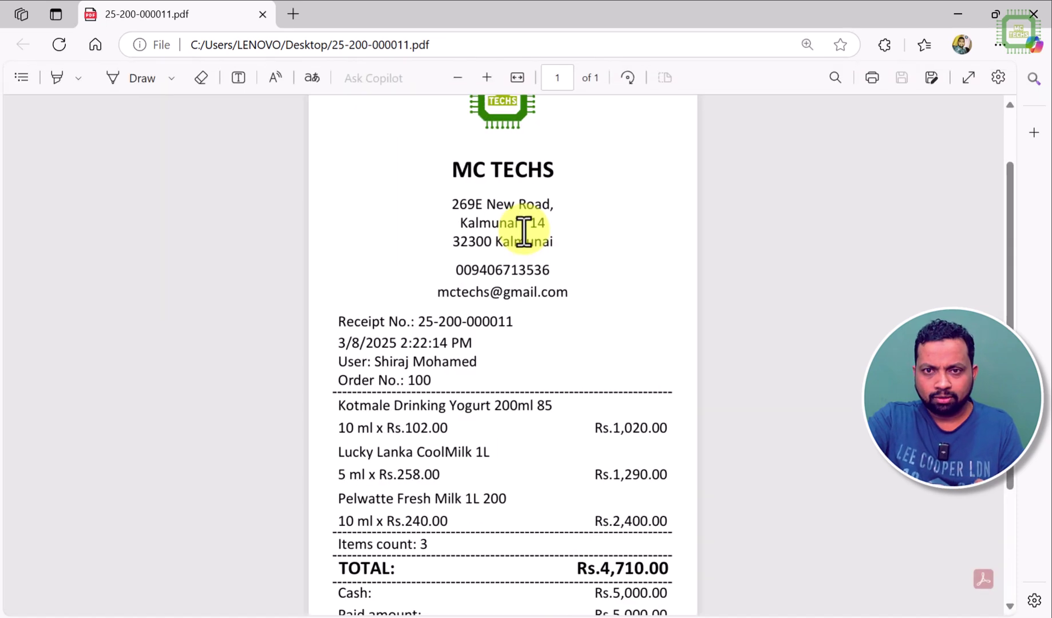
pyautogui.scroll(-3, 523, 232)
pyautogui.scroll(-3, 610, 296)
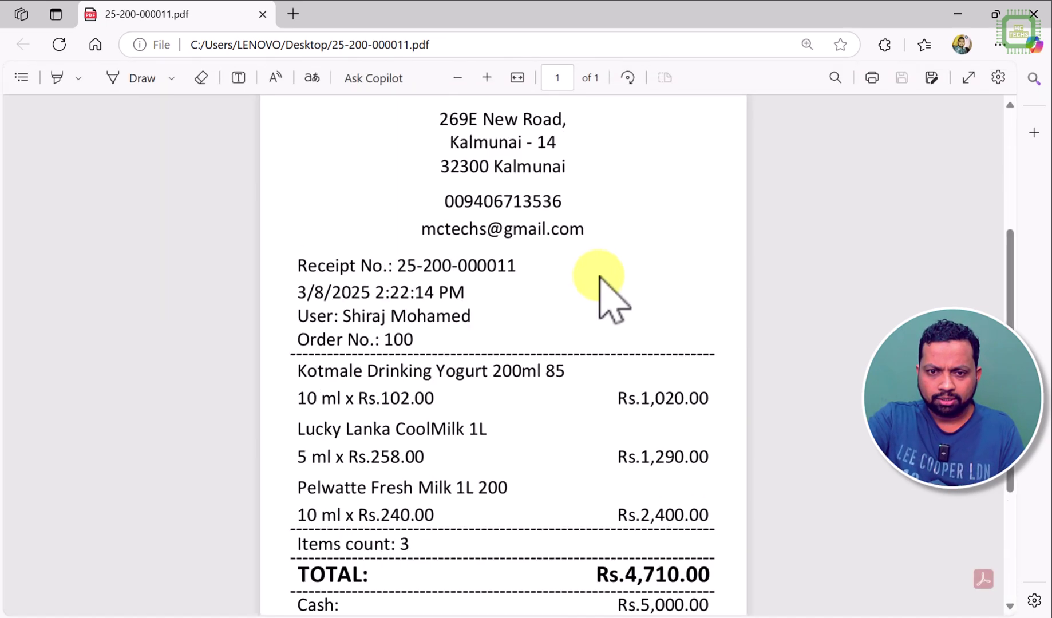
pyautogui.scroll(3, 613, 298)
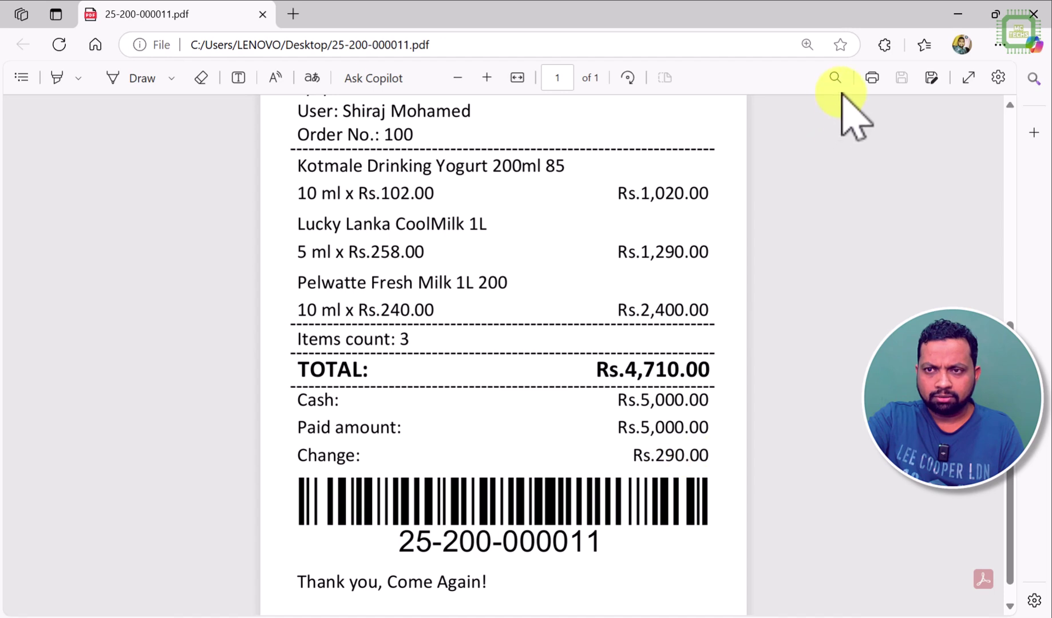
pyautogui.click(1033, 14)
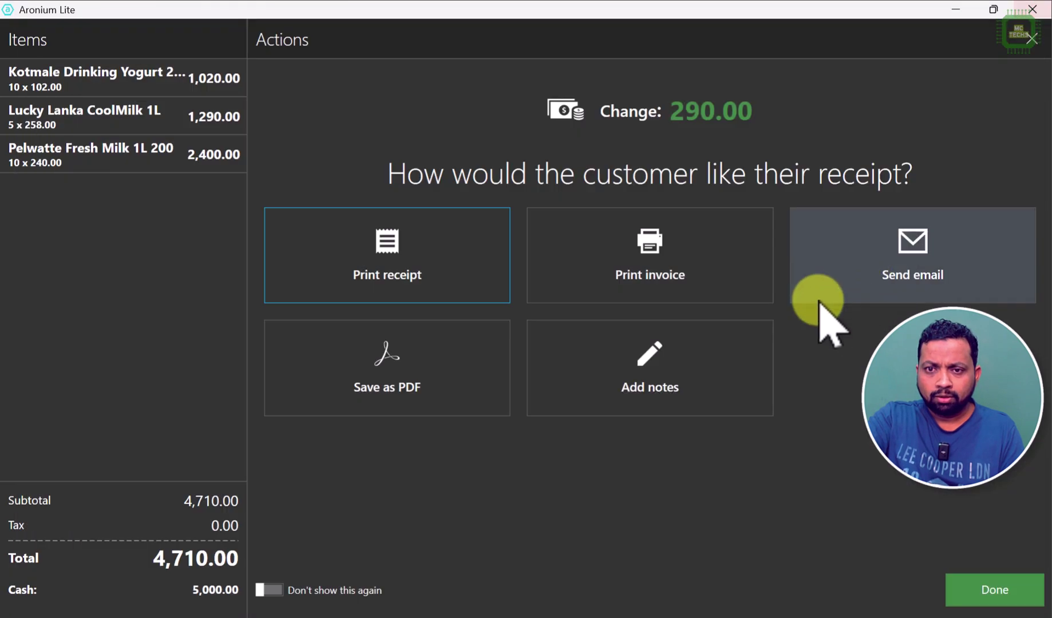
pyautogui.click(993, 598)
# - Select the Expiration date purchase report in the management reports and confirm the period 3/1/2025 - 3/8/2025
pyautogui.click(1008, 564)
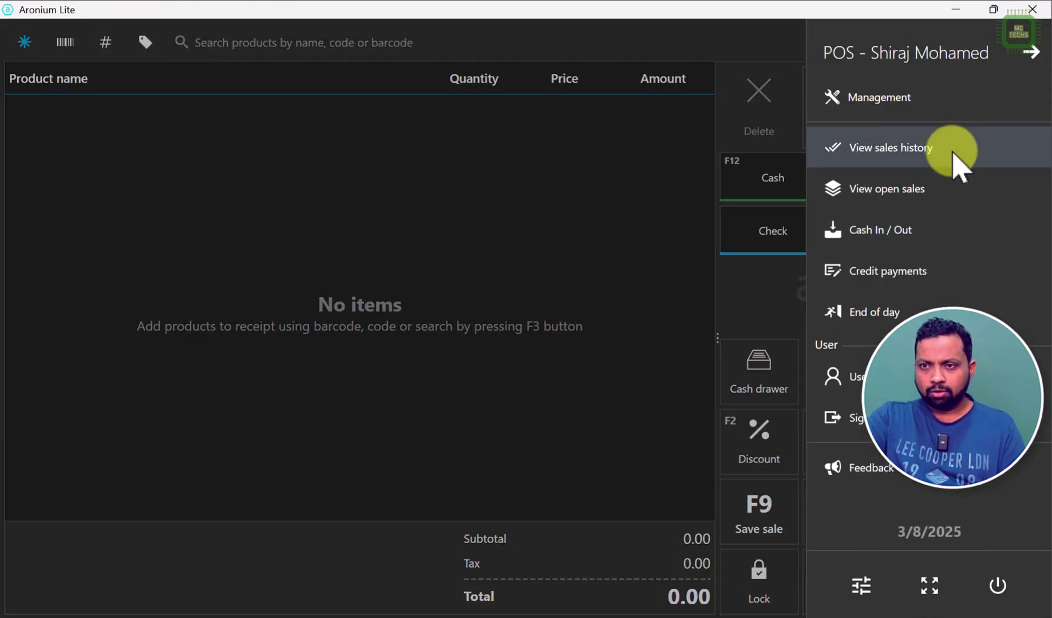
pyautogui.click(931, 108)
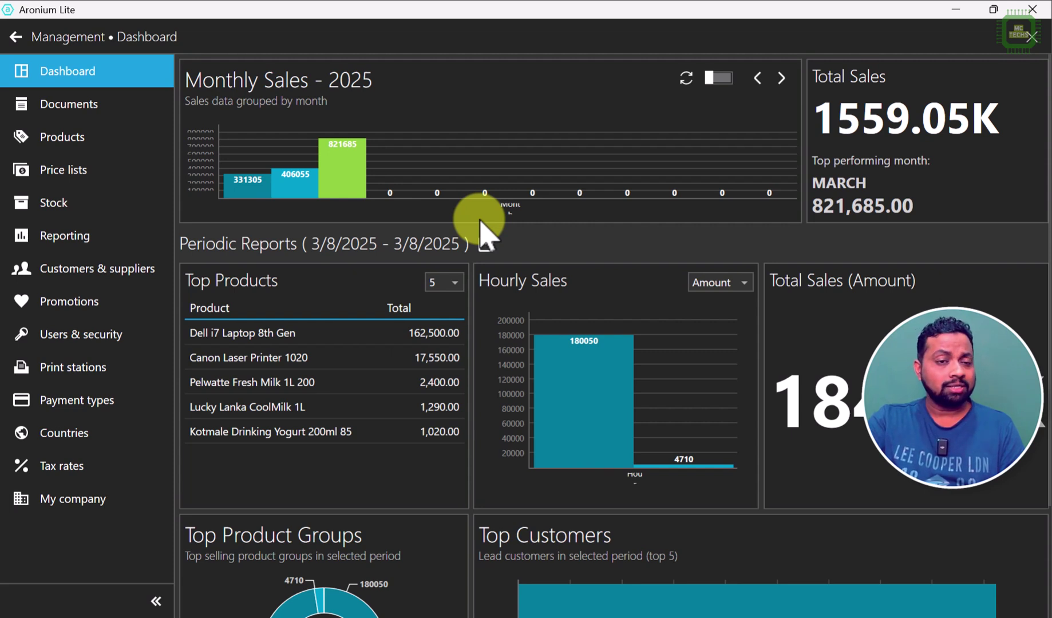
pyautogui.click(79, 234)
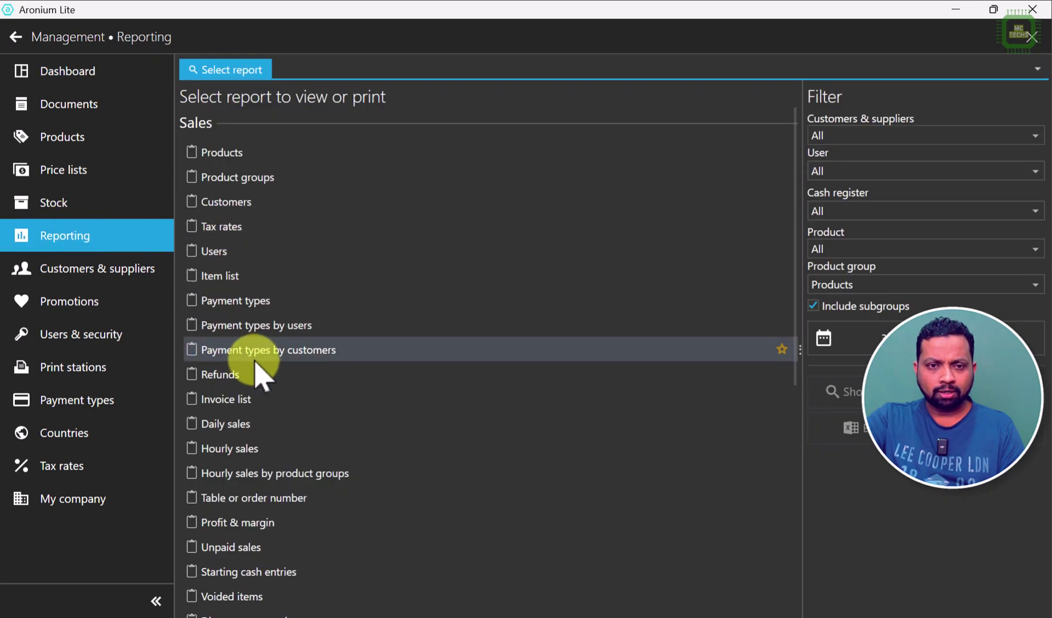
pyautogui.scroll(-7, 229, 371)
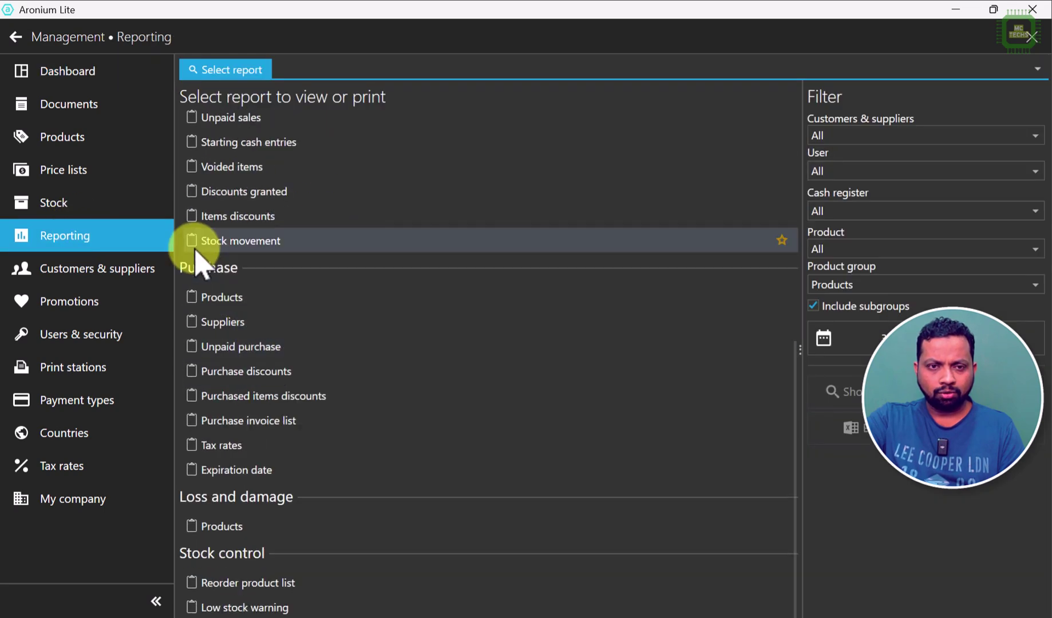
pyautogui.click(259, 470)
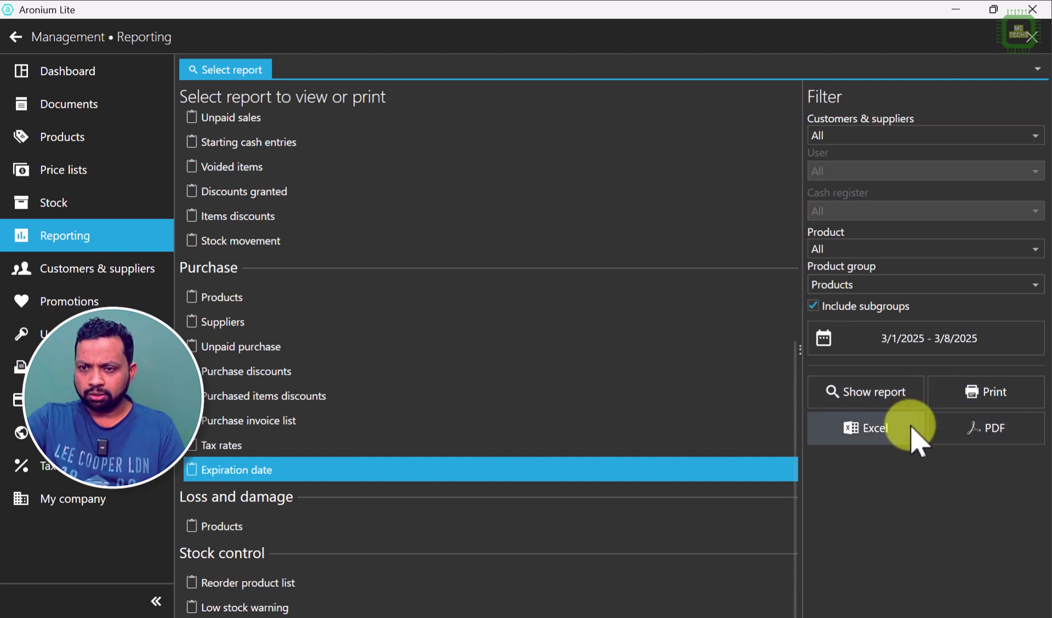
pyautogui.click(876, 344)
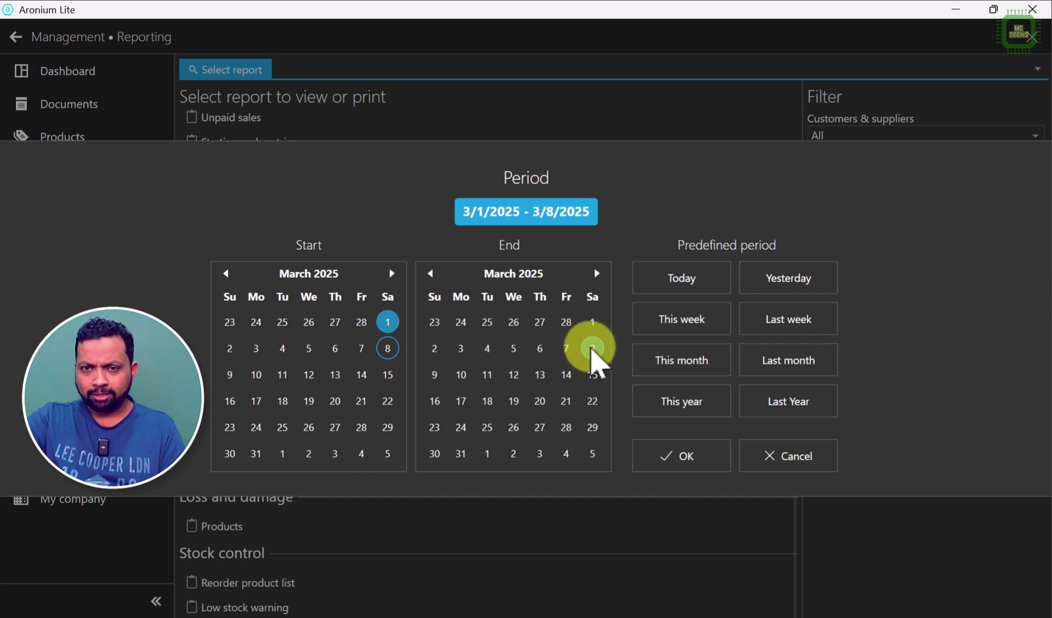
pyautogui.click(680, 462)
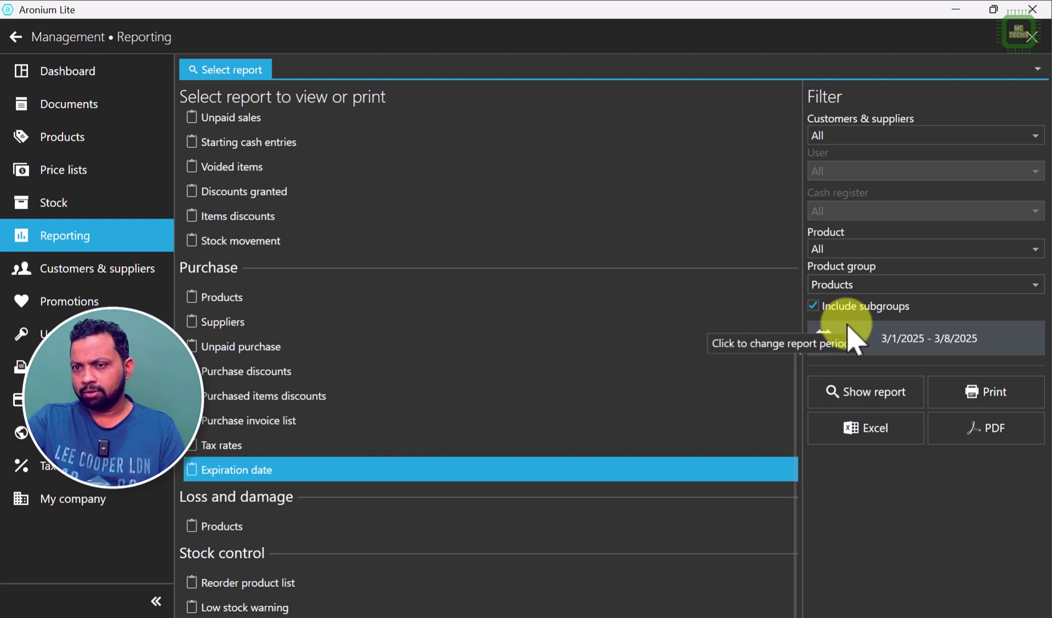
# - Filter the expiration date report by the product group Products / Dairy Items, view the report and close it
pyautogui.click(853, 291)
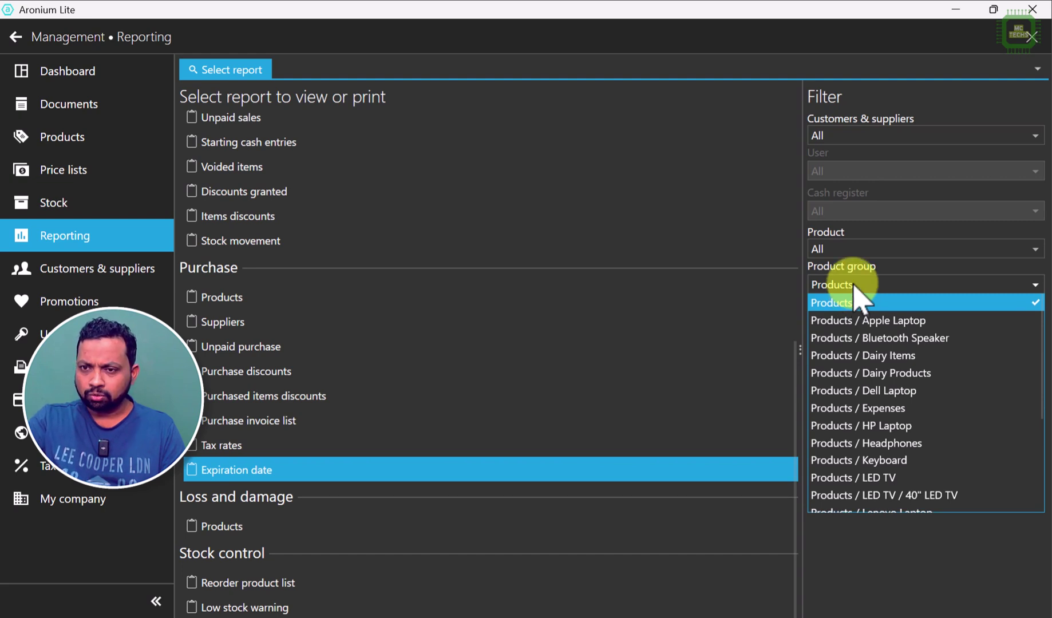
pyautogui.click(889, 356)
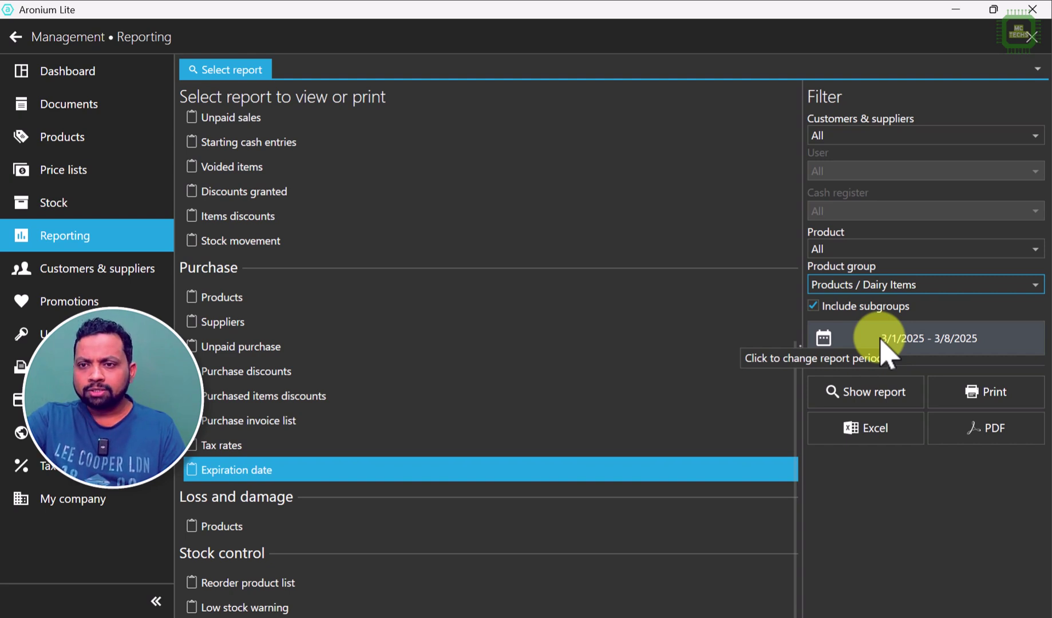
pyautogui.click(902, 395)
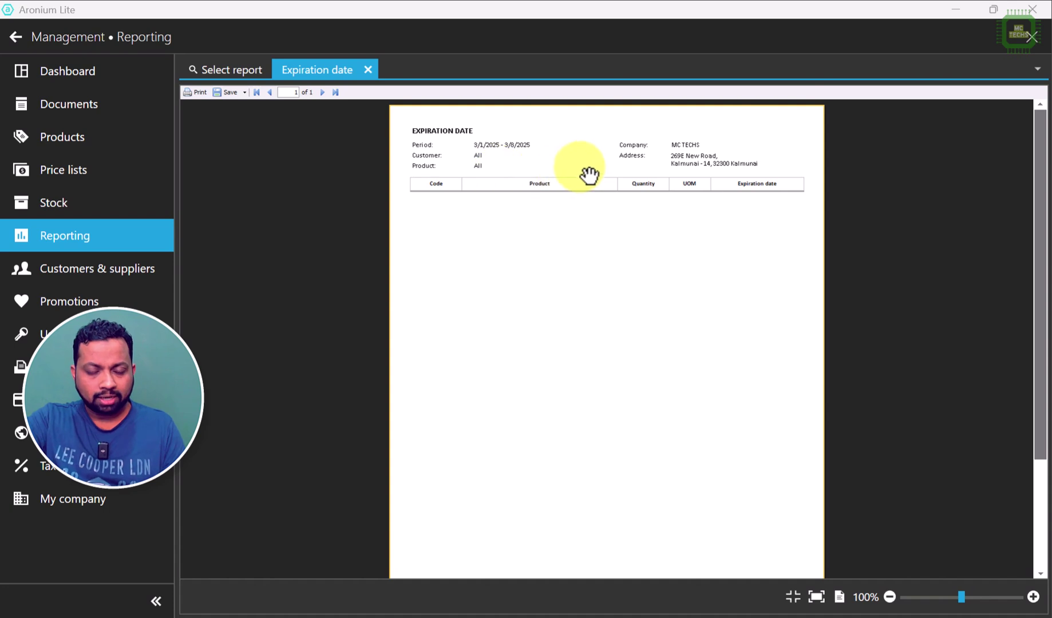
pyautogui.scroll(1, 593, 174)
pyautogui.scroll(1, 676, 181)
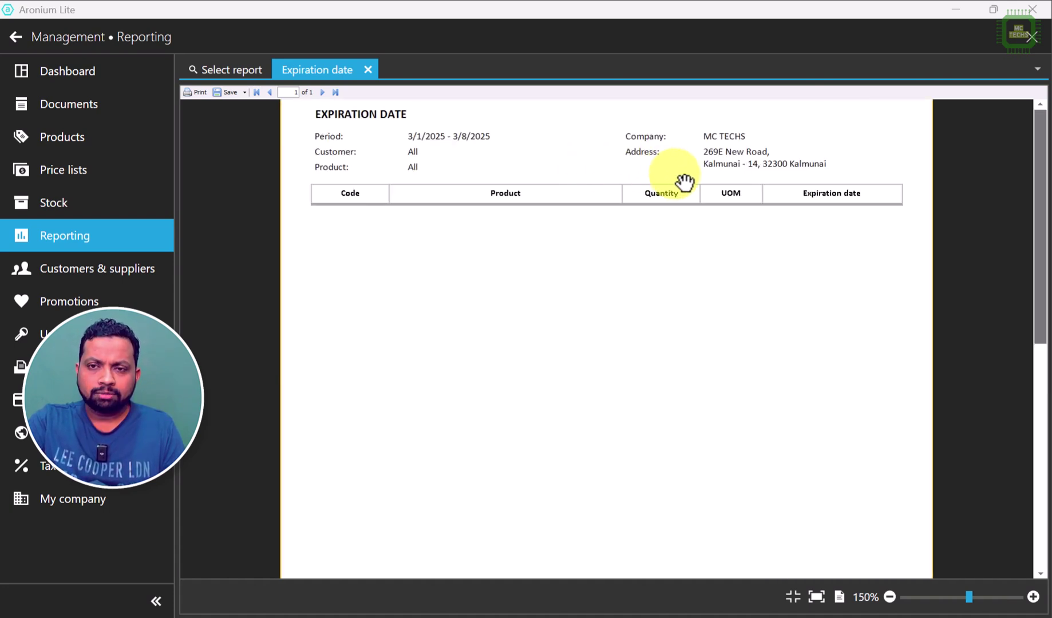
pyautogui.scroll(1, 683, 182)
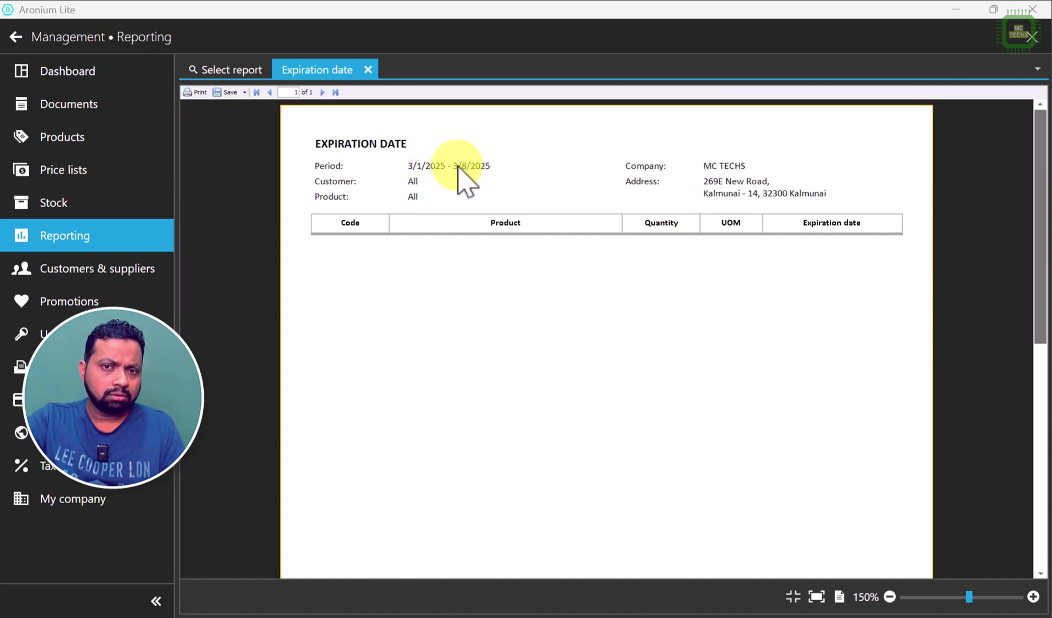
pyautogui.click(368, 69)
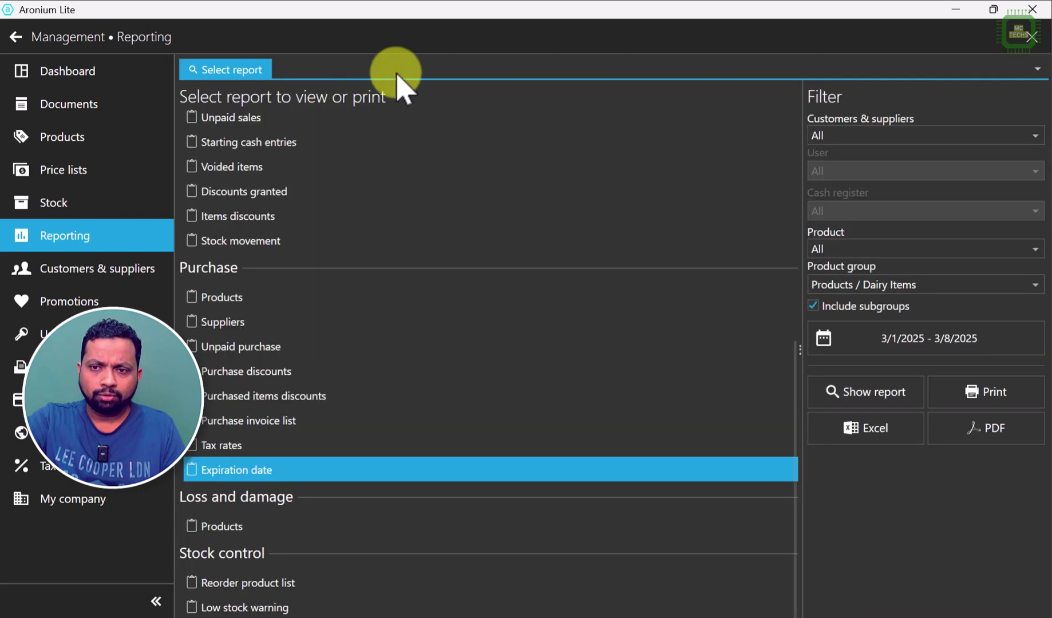
# - Set the report period to 3/1/2025 - 3/15/2025 and examine the expiration dates of the dairy items in the report
pyautogui.click(910, 349)
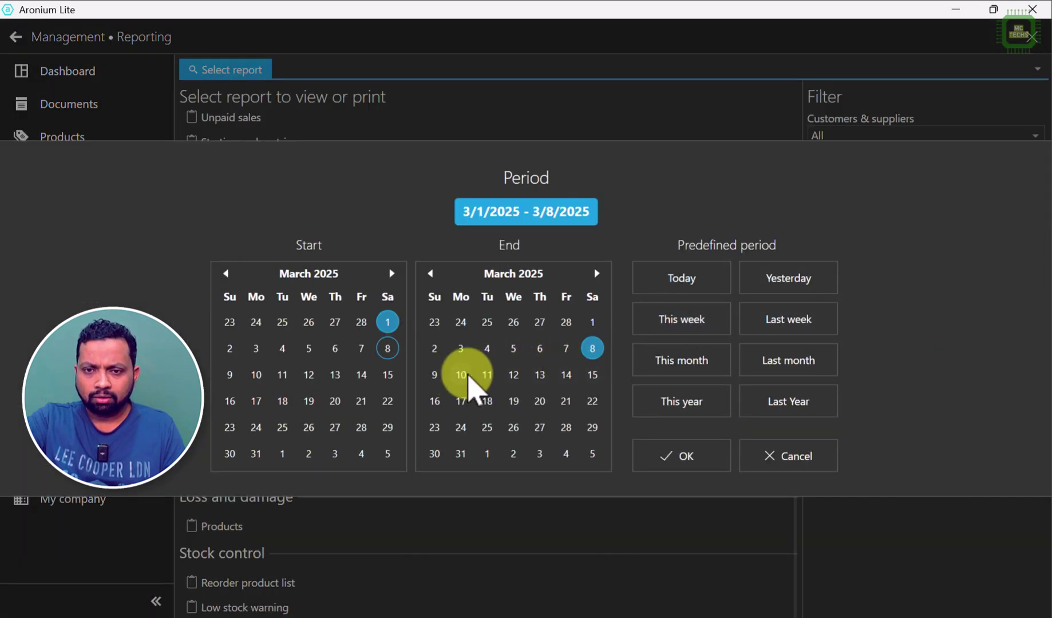
pyautogui.click(593, 375)
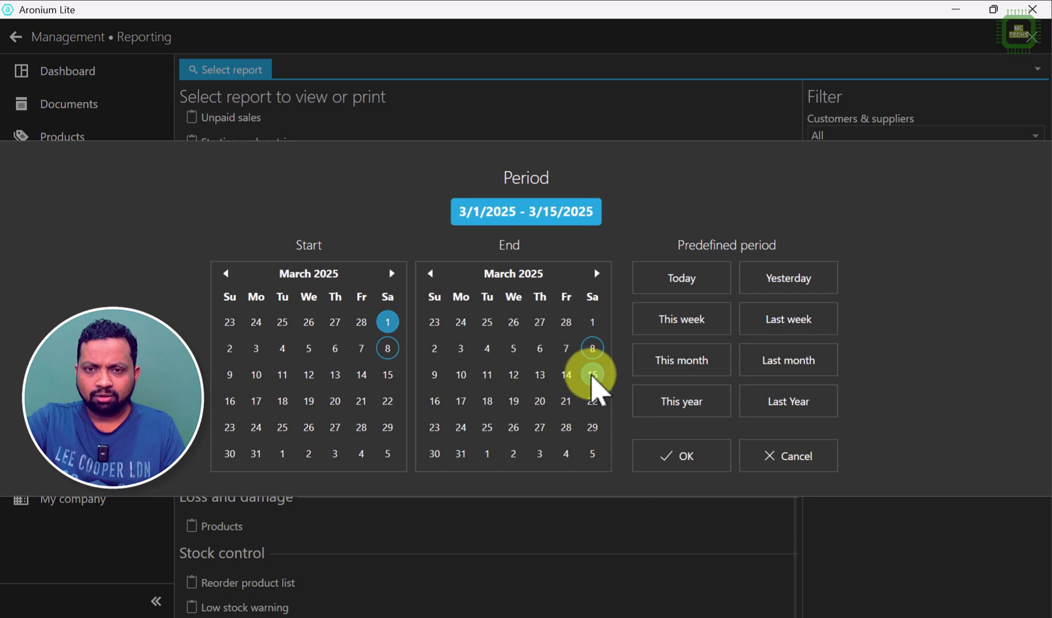
pyautogui.click(713, 462)
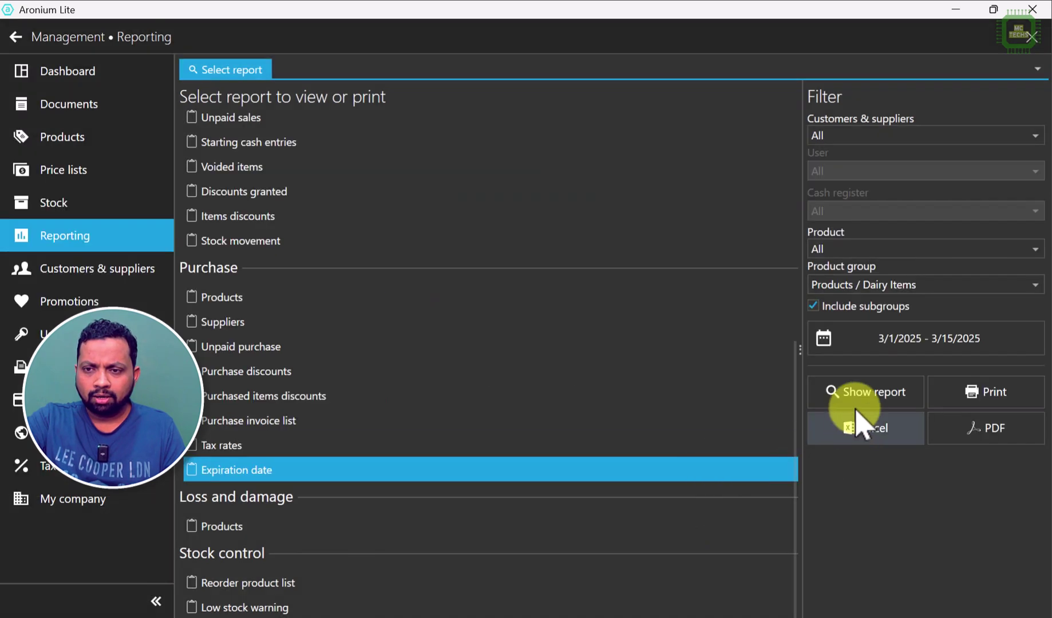
pyautogui.click(863, 402)
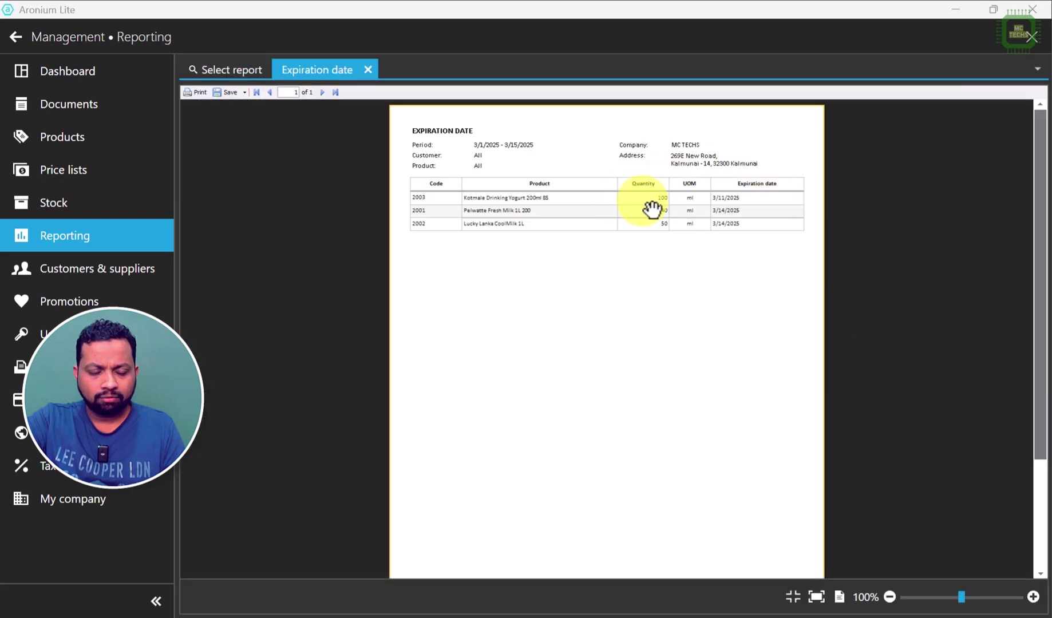
pyautogui.keyDown('ctrl'); pyautogui.scroll(4, 647, 209); pyautogui.keyUp('ctrl')
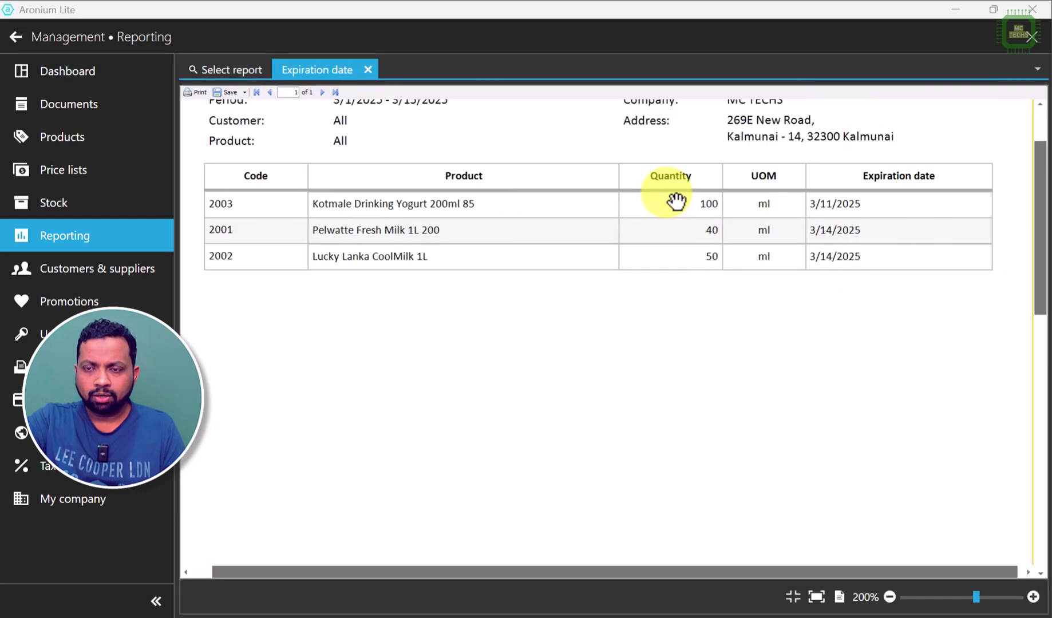
pyautogui.scroll(3, 657, 232)
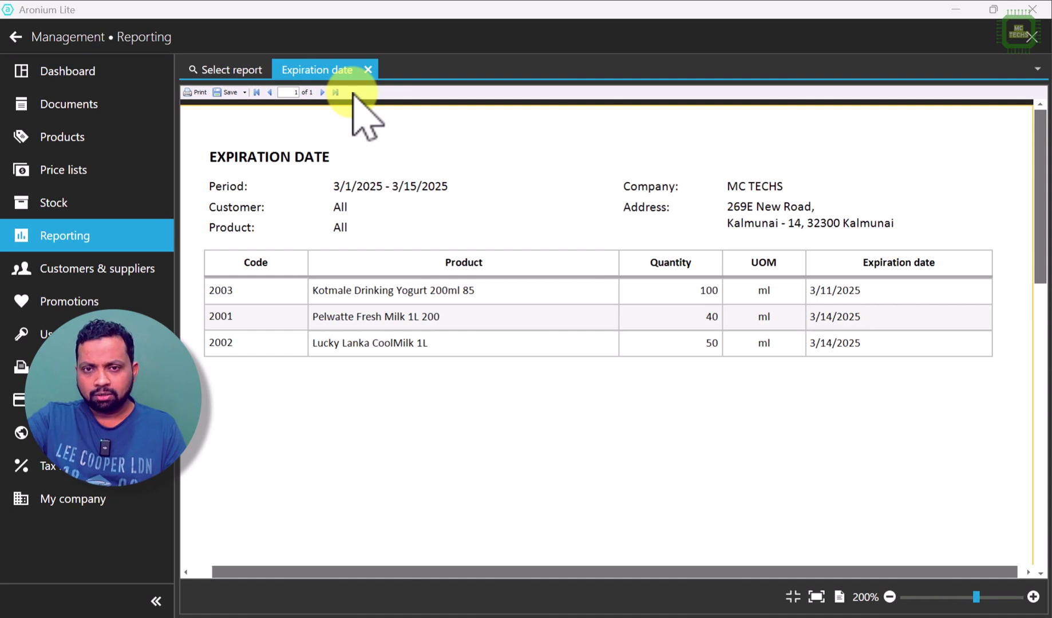
pyautogui.click(367, 70)
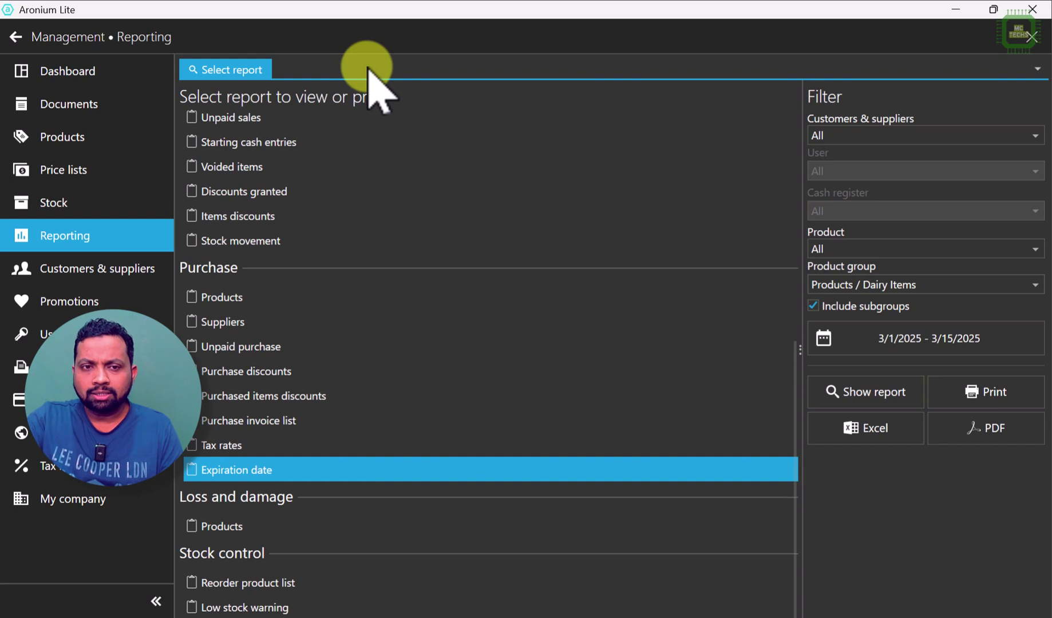
pyautogui.click(867, 399)
pyautogui.keyDown('ctrl'); pyautogui.scroll(3, 611, 282); pyautogui.keyUp('ctrl')
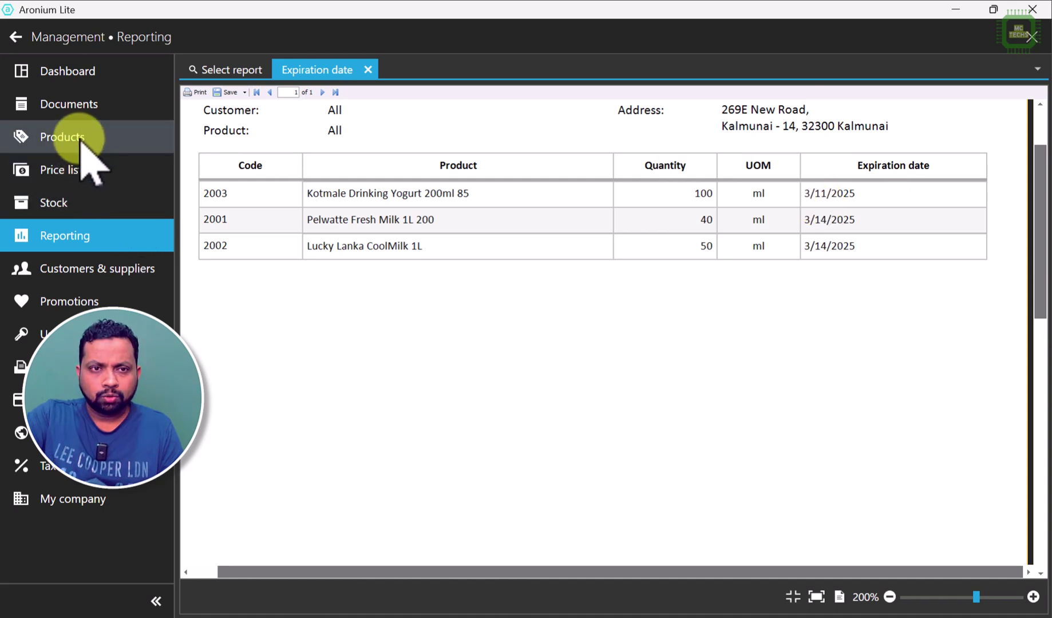
# - Create a new document of the type 100 - Purchase in the management documents
pyautogui.click(74, 114)
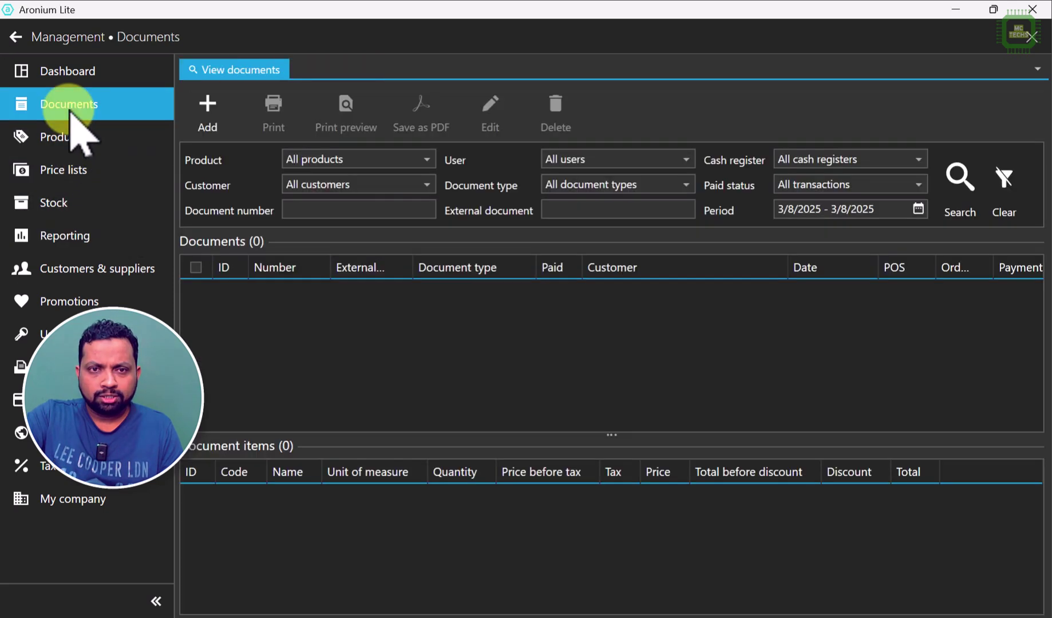
pyautogui.click(213, 117)
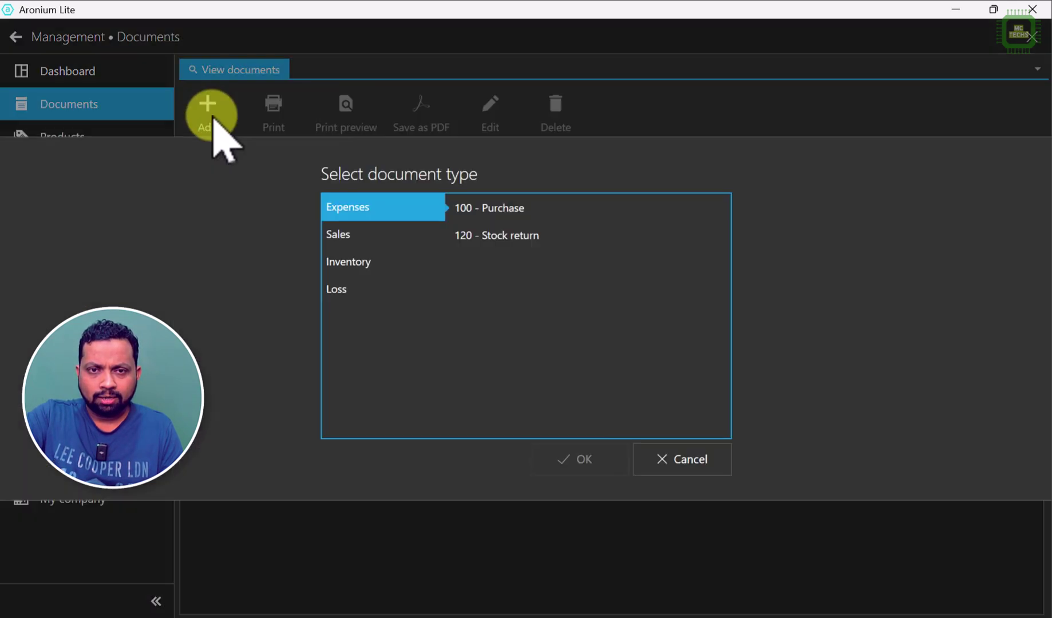
pyautogui.click(486, 211)
pyautogui.click(604, 460)
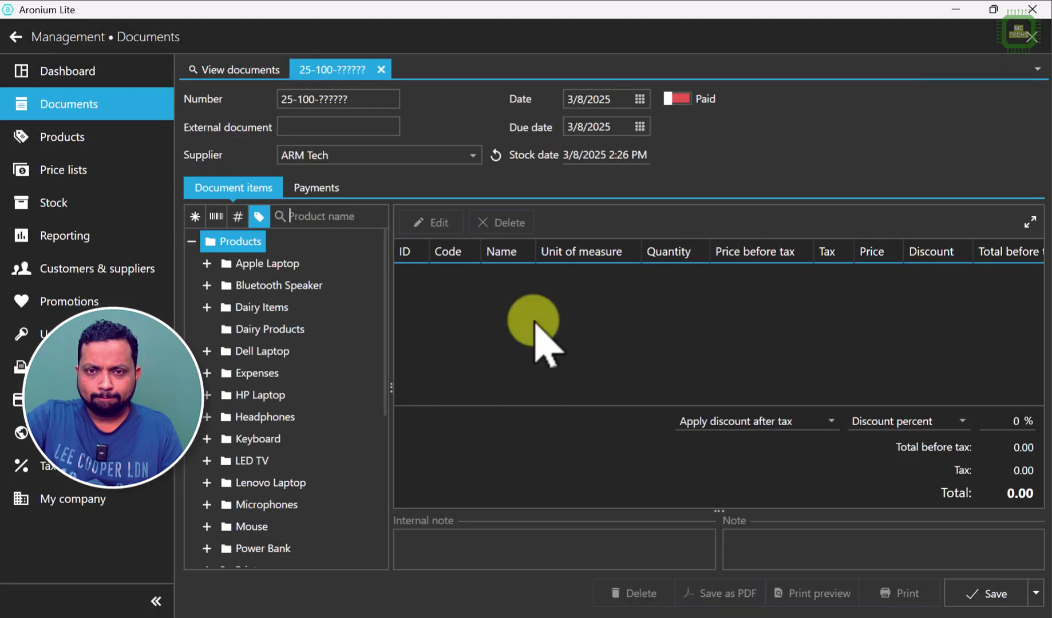
# - Search all product fields for code 2001 and add Pelwatte Fresh Milk 1L 200 to the purchase
pyautogui.click(356, 223)
pyautogui.write('2001')
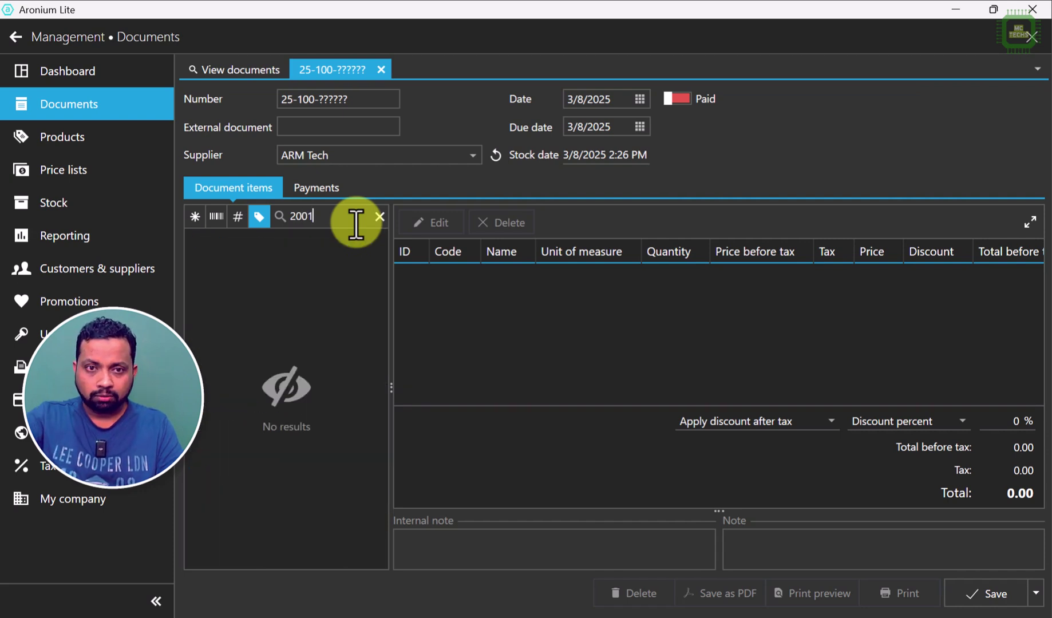
pyautogui.click(195, 218)
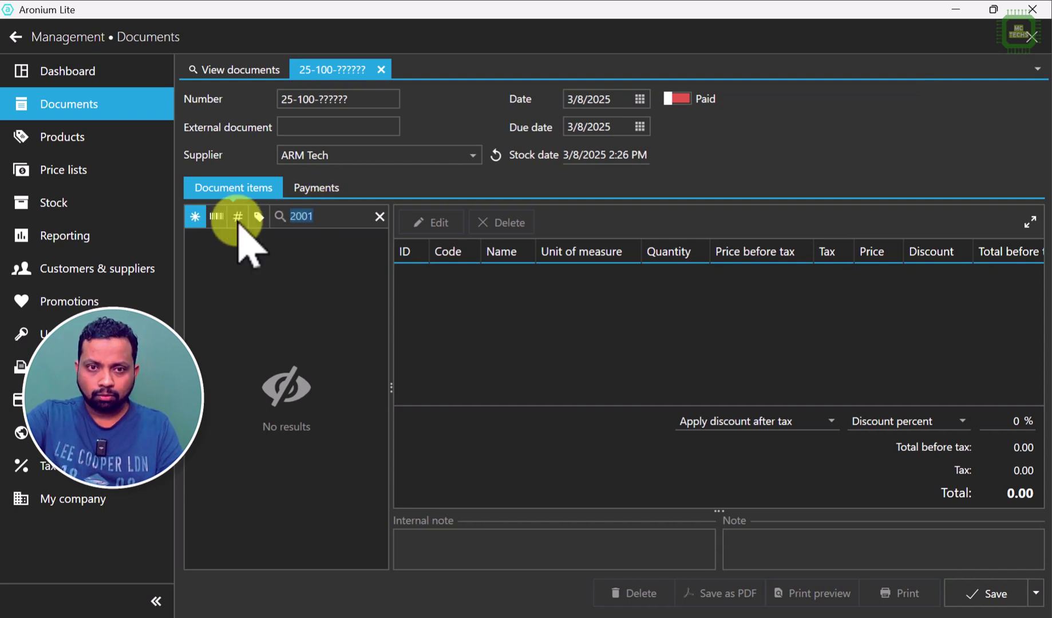
pyautogui.press('BackSpace')
pyautogui.press('BackSpace')
pyautogui.write('01')
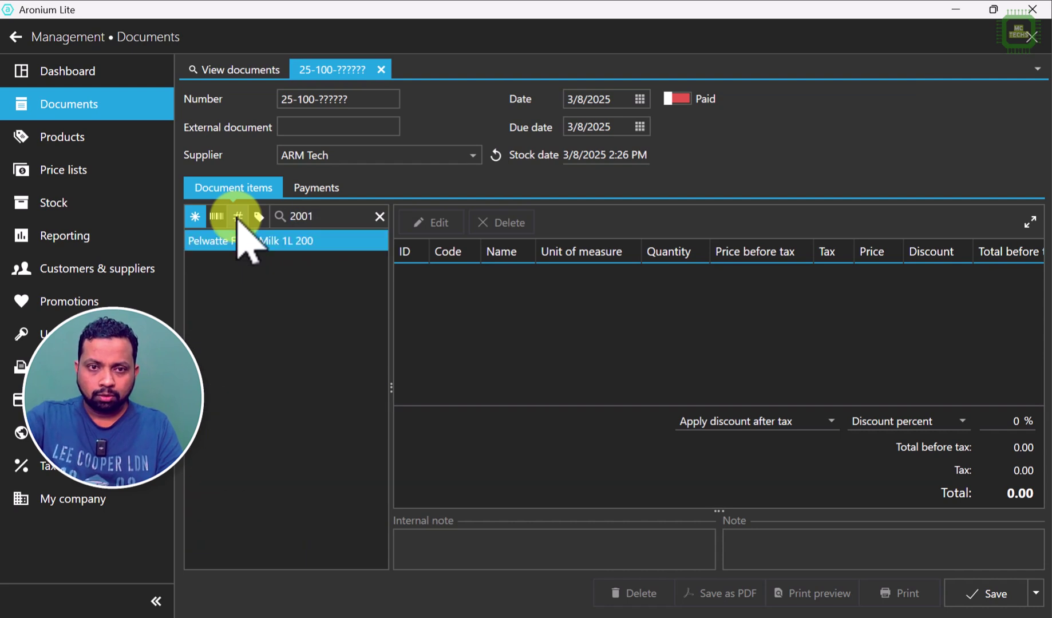
pyautogui.doubleClick(321, 240)
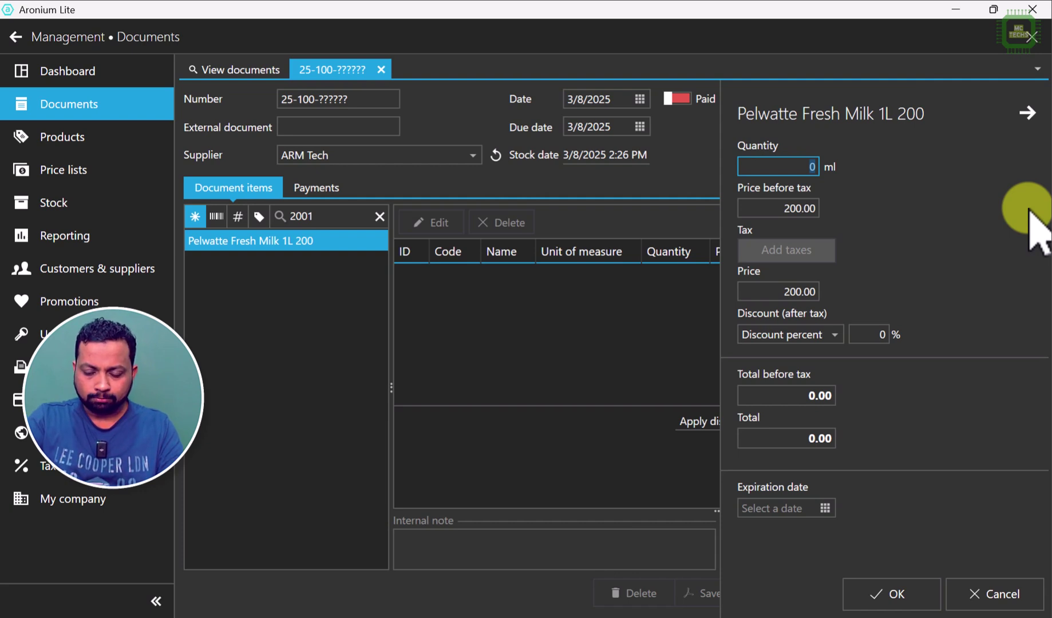
# - Set the milk's quantity to 25 and its expiration date to 3/25/2025, and confirm the item
pyautogui.write('25')
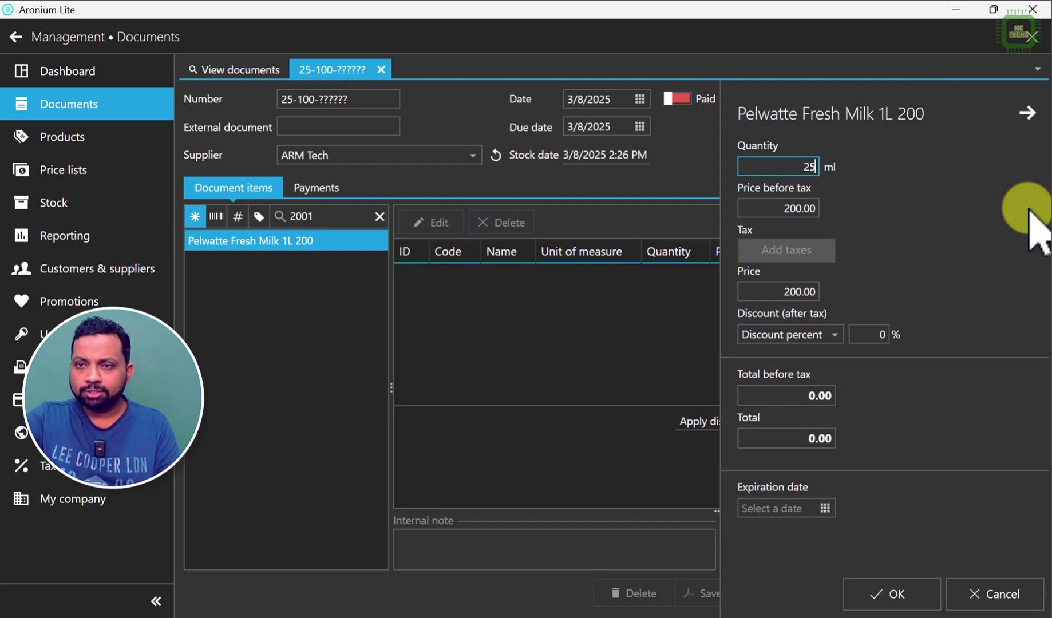
pyautogui.click(968, 332)
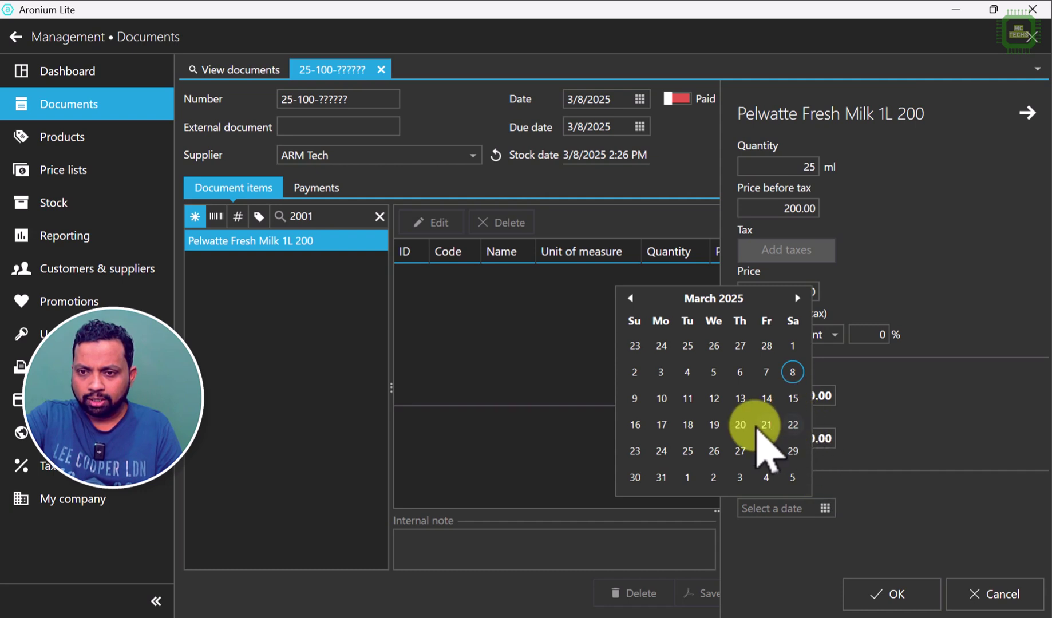
pyautogui.click(688, 452)
pyautogui.click(897, 593)
# - Mark the purchase document as paid and save it
pyautogui.click(677, 99)
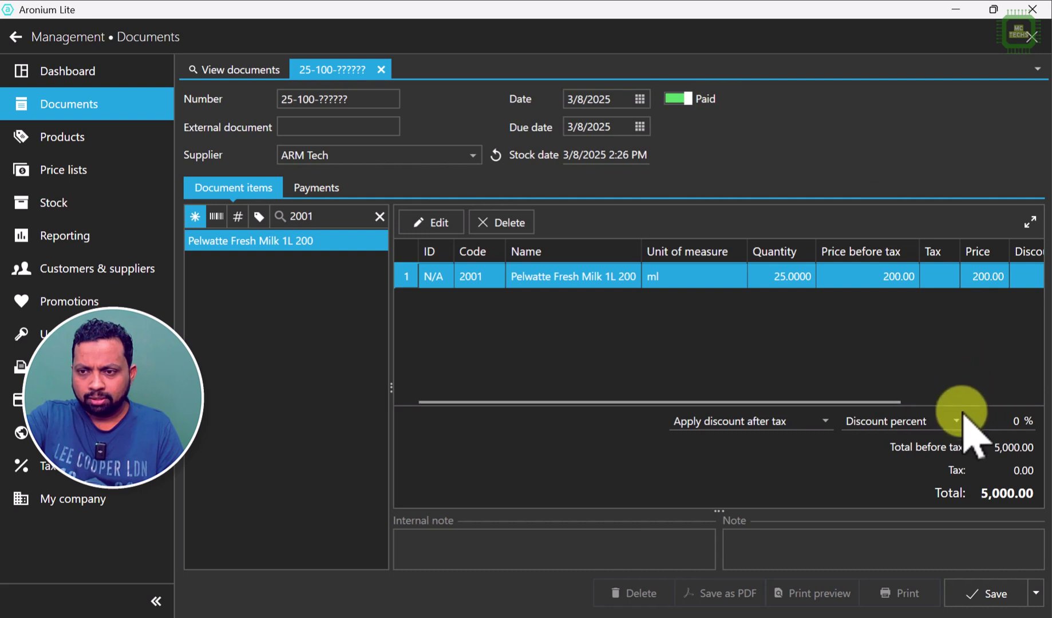
pyautogui.click(989, 598)
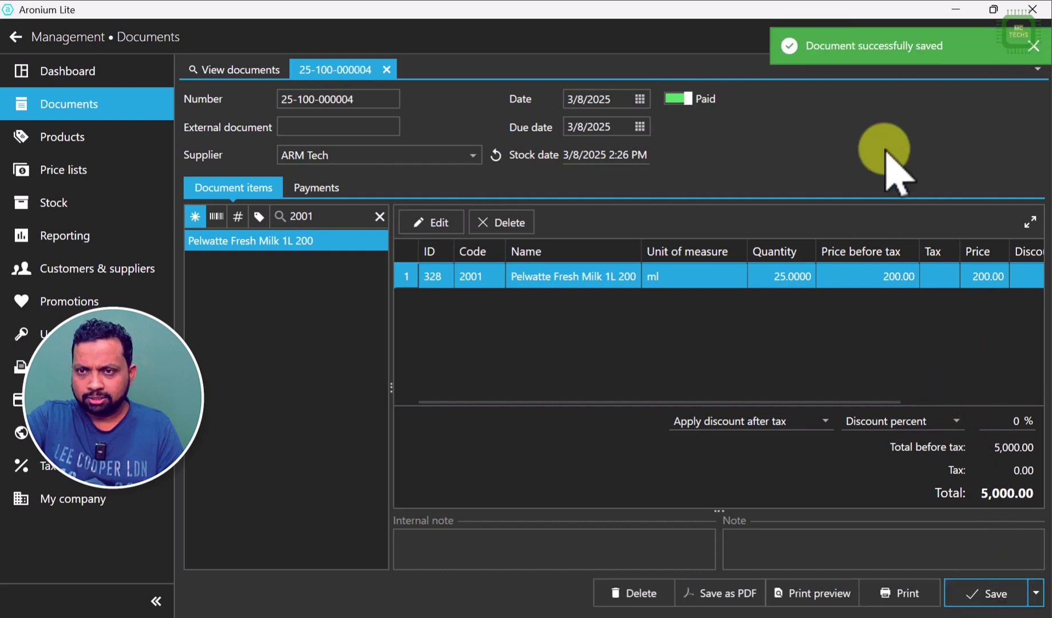
# - Rerun the dairy items' expiration date report for the period 3/1/2025 - 3/31/2025 and examine the quantities and expiration dates of each purchase batch
pyautogui.click(86, 239)
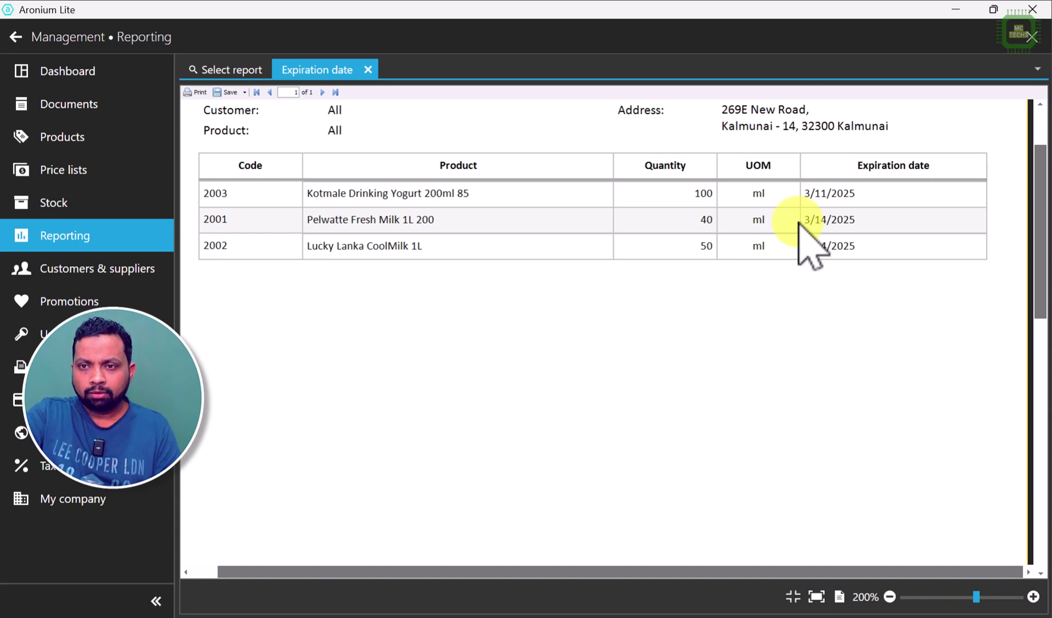
pyautogui.click(369, 69)
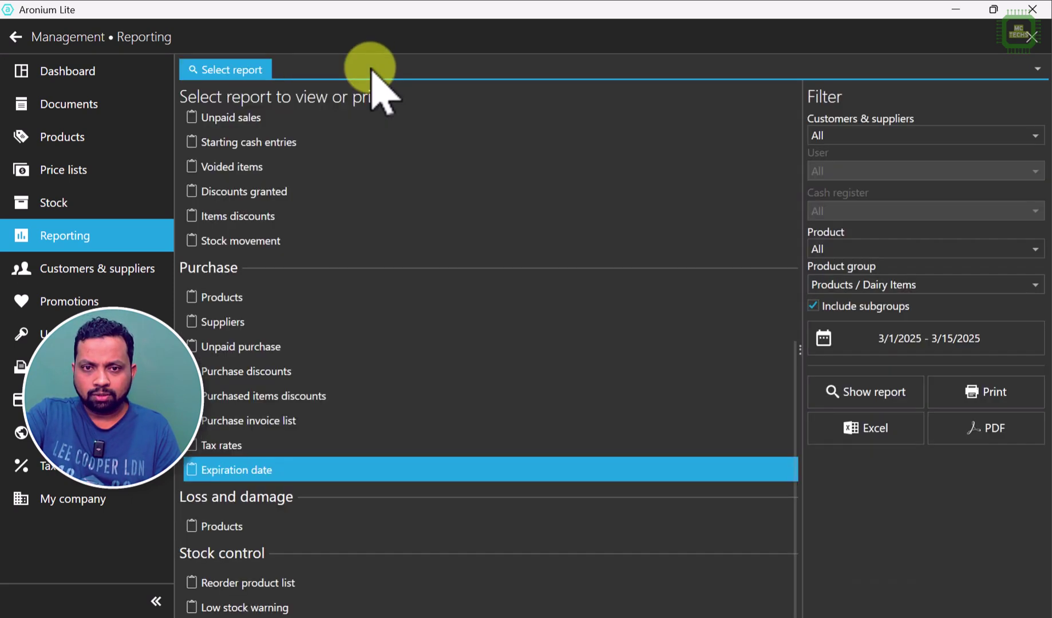
pyautogui.click(884, 339)
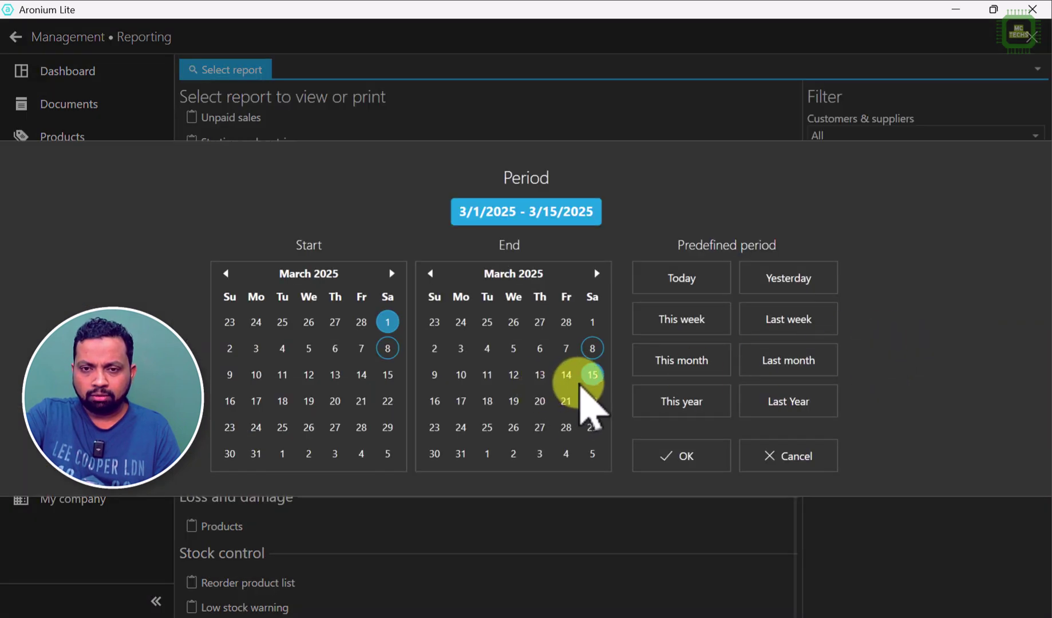
pyautogui.click(461, 453)
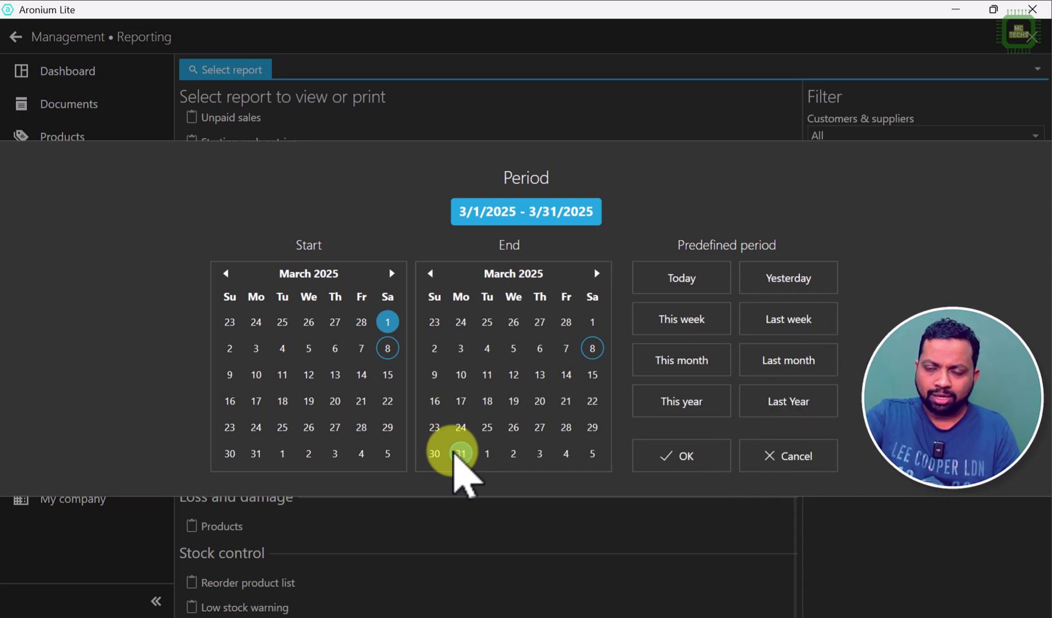
pyautogui.click(673, 453)
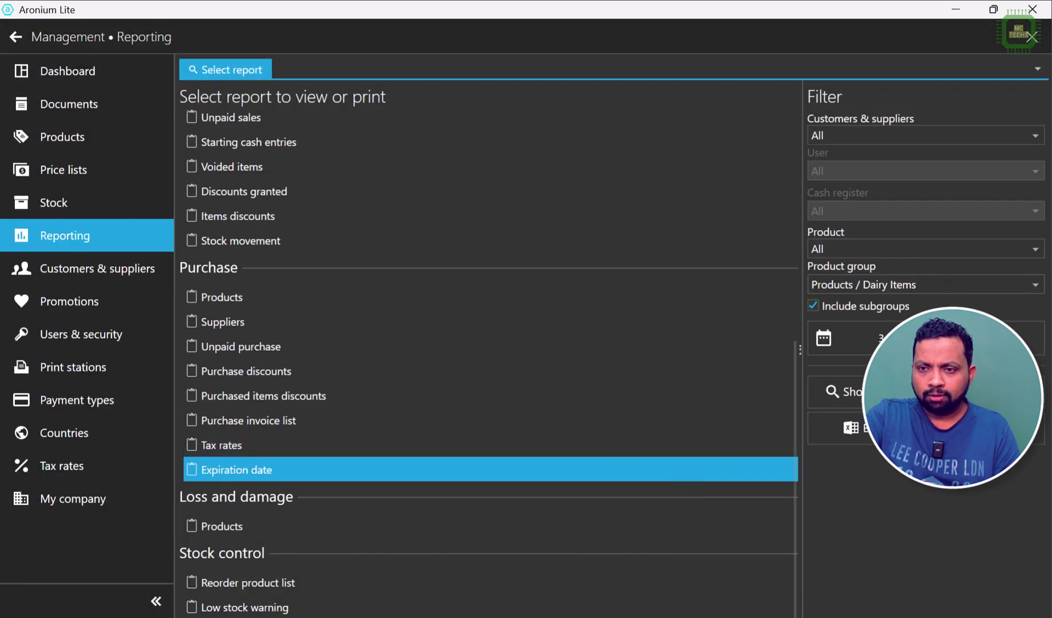
pyautogui.click(859, 391)
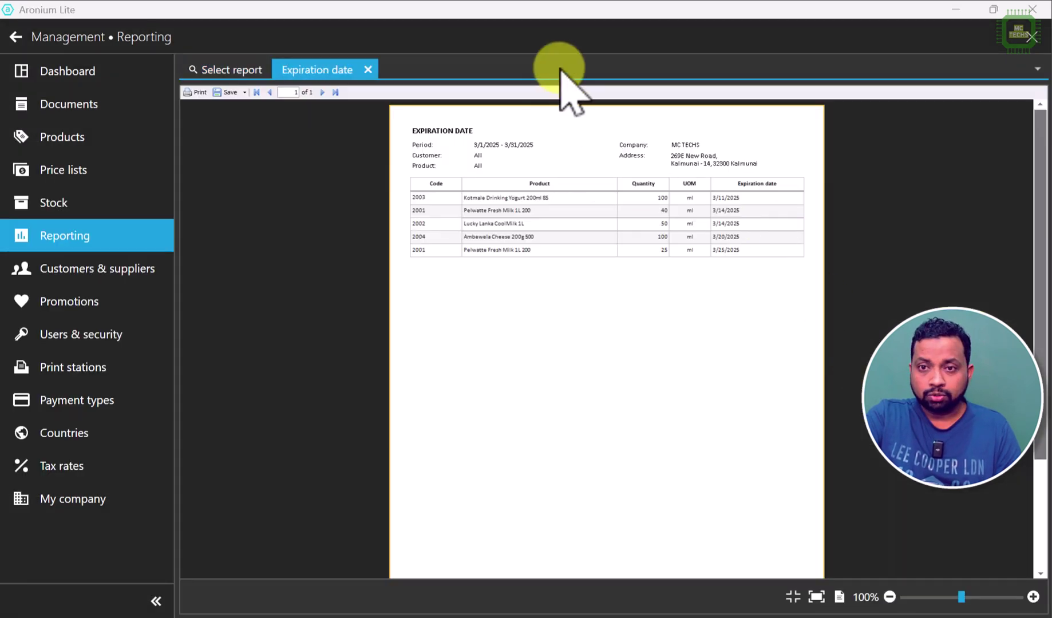
pyautogui.scroll(3, 658, 194)
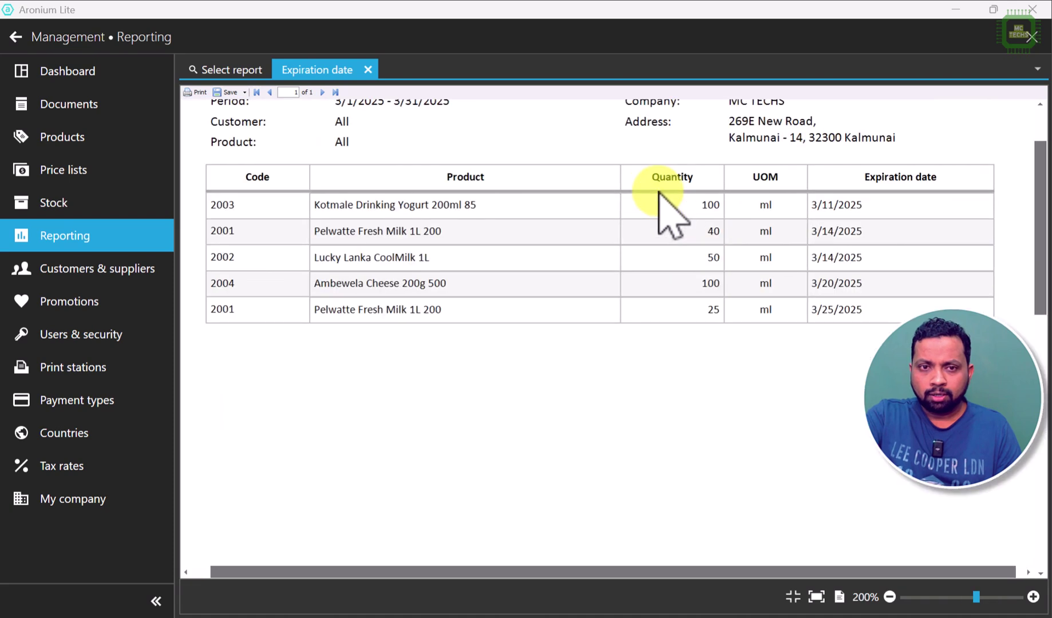